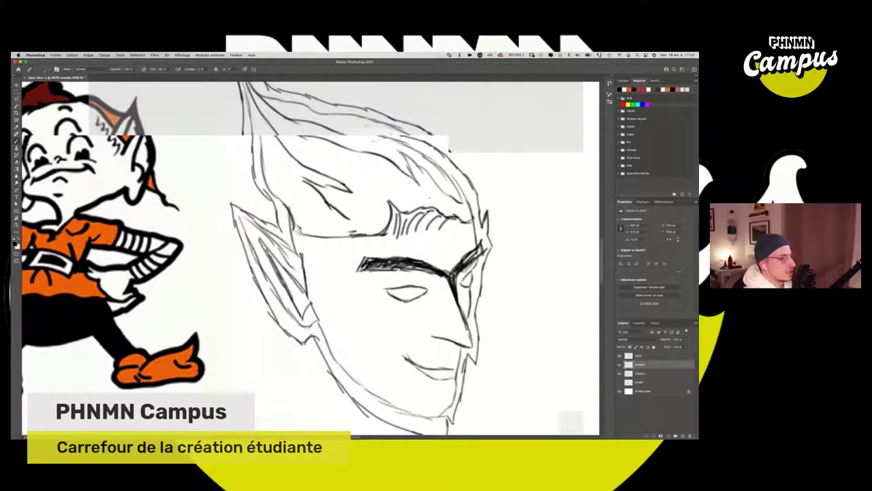
scroll(434, 278, down, 2)
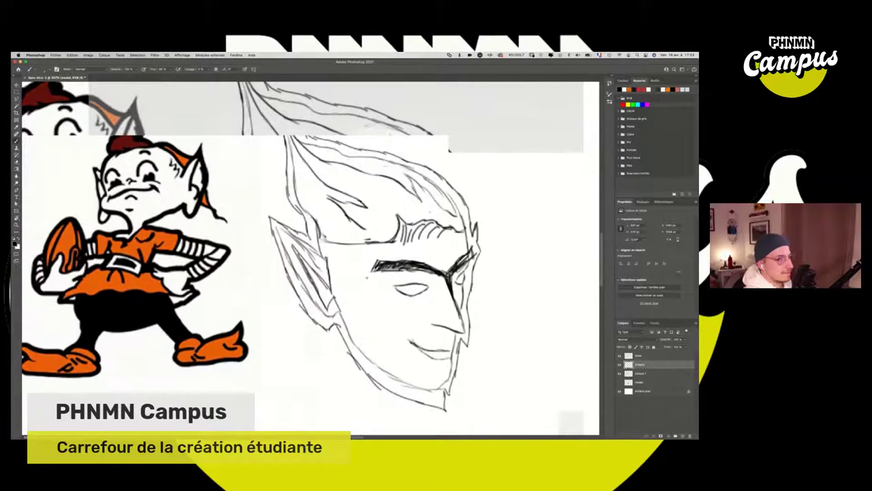
scroll(378, 327, up, 2)
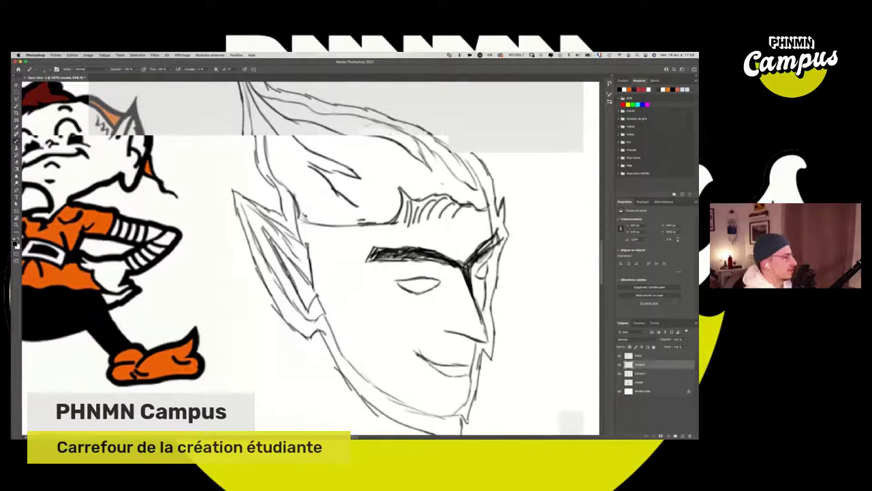
scroll(436, 262, up, 3)
scroll(433, 259, down, 4)
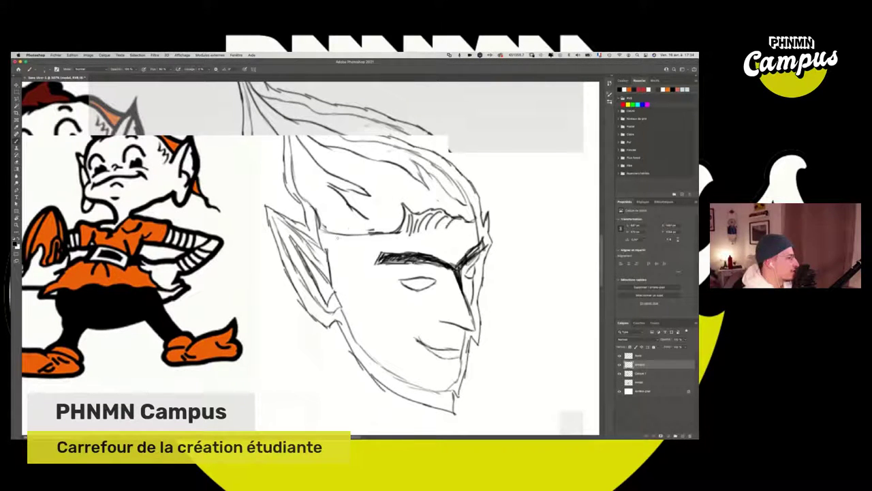
scroll(349, 227, down, 2)
Step: Switch to Safari to look over the e-sport head logo image results, and return to the elf head sketch in Photoshop
key(super+Tab)
key(super+Tab)
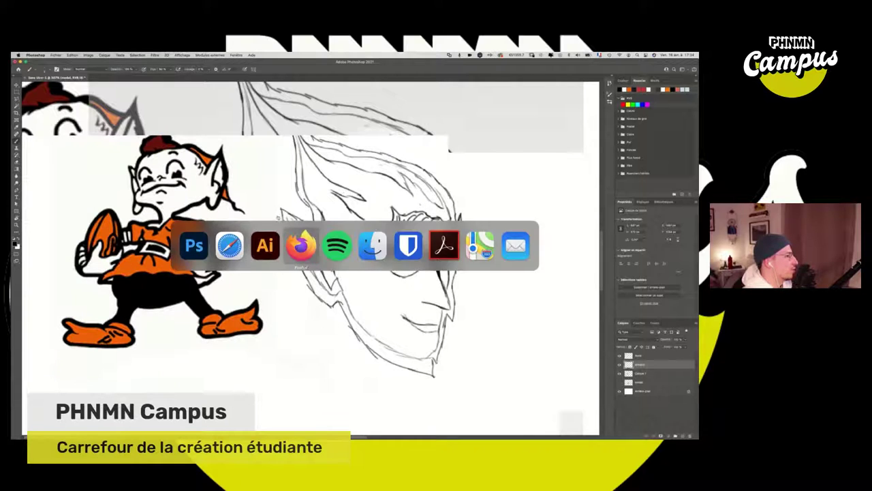
key(super+Tab)
key(super+Tab)
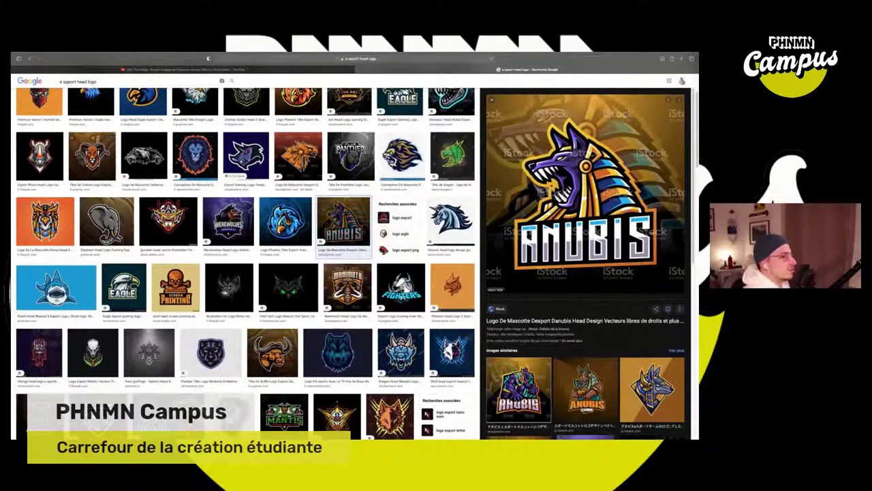
key(super+Tab)
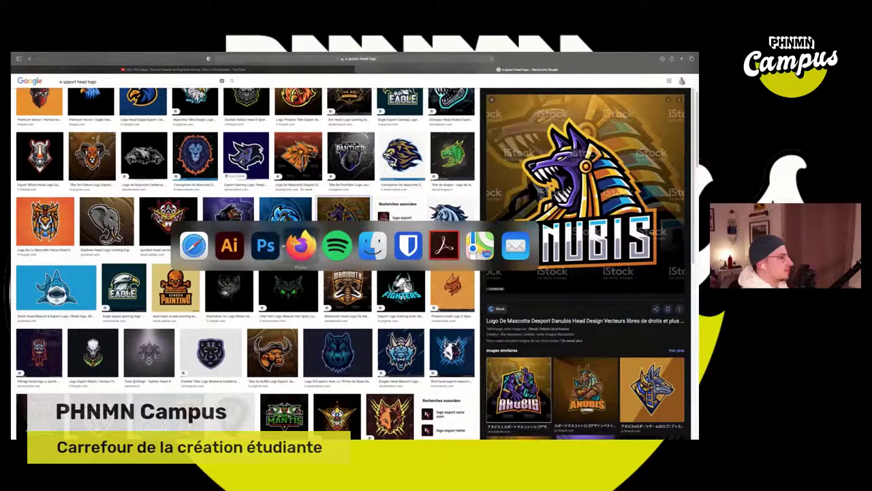
key(super+Tab)
key(super+Tab)
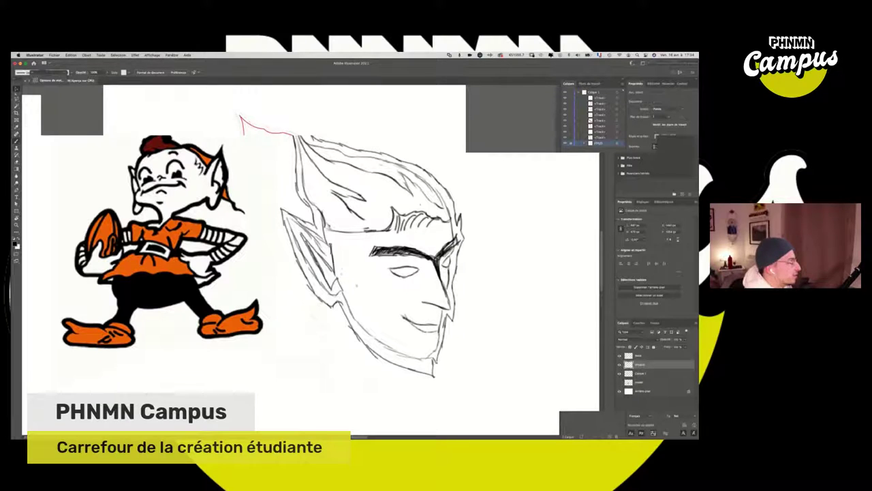
key(super+Tab)
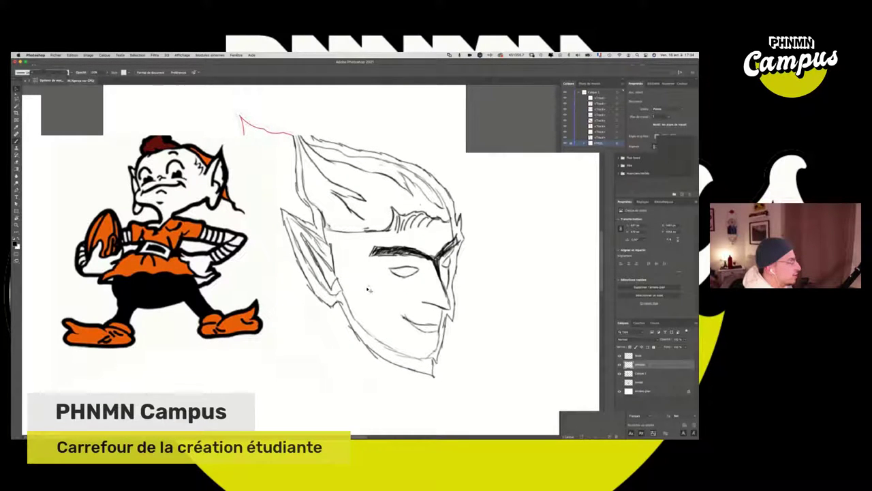
drag(357, 278, 366, 308)
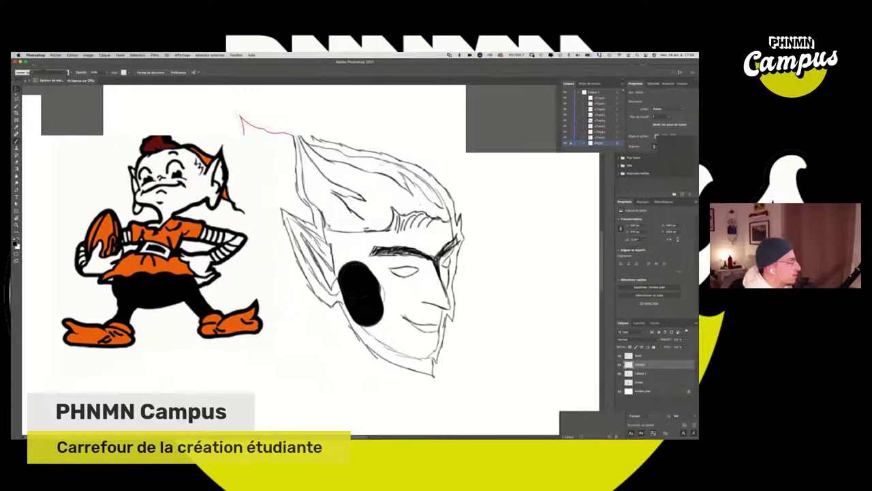
key(super+z)
mouse_move(357, 264)
mouse_down()
mouse_move(372, 288)
mouse_move(419, 286)
mouse_up()
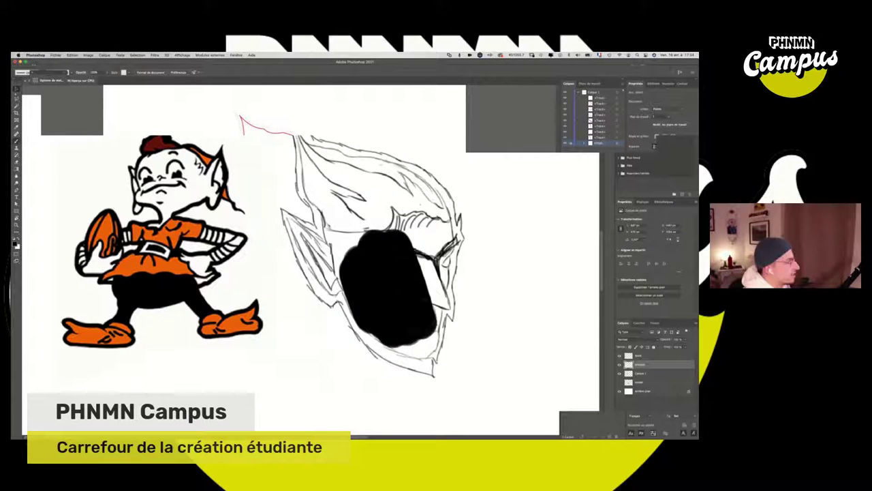
key(ctrl+z)
Step: Add a new layer directly above the selected sketch layer for the elf's facial contour lines
click(674, 431)
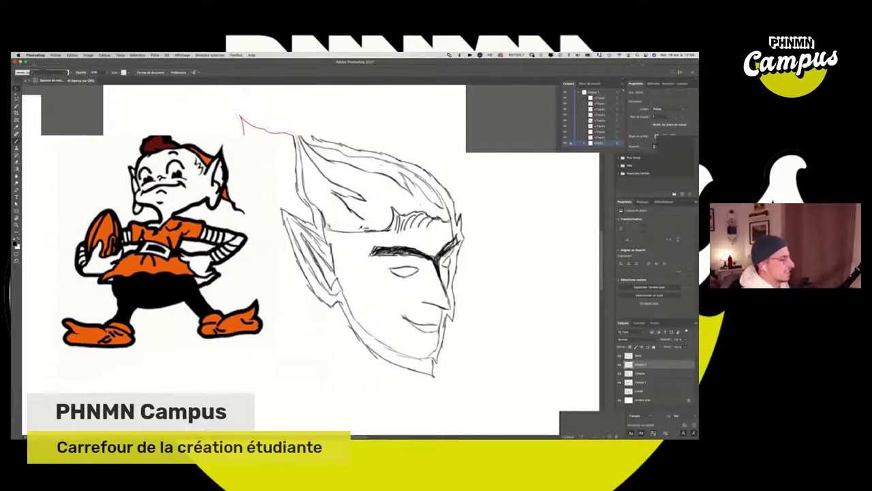
scroll(359, 232, up, 5)
mouse_move(388, 354)
mouse_down()
mouse_move(388, 274)
mouse_move(383, 285)
mouse_up()
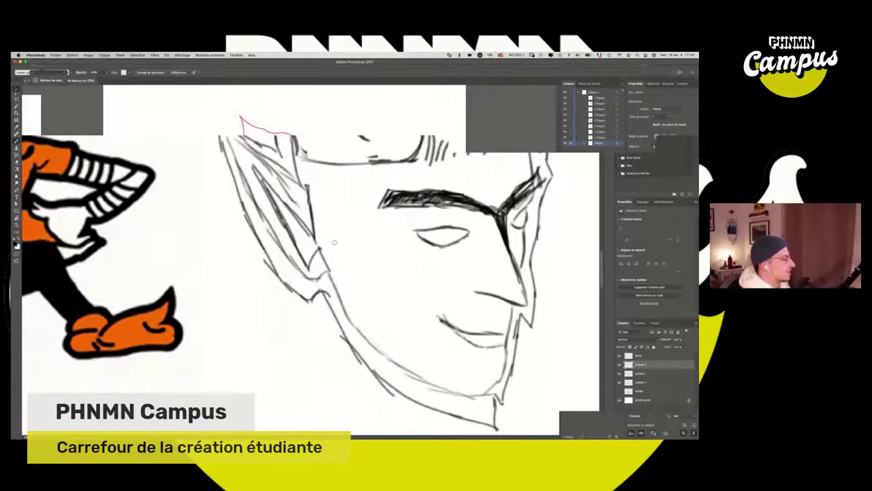
Step: Try a thick cheekbone line running from the elf's ear down to the corner of the mouth
drag(325, 219, 354, 255)
key(ctrl+z)
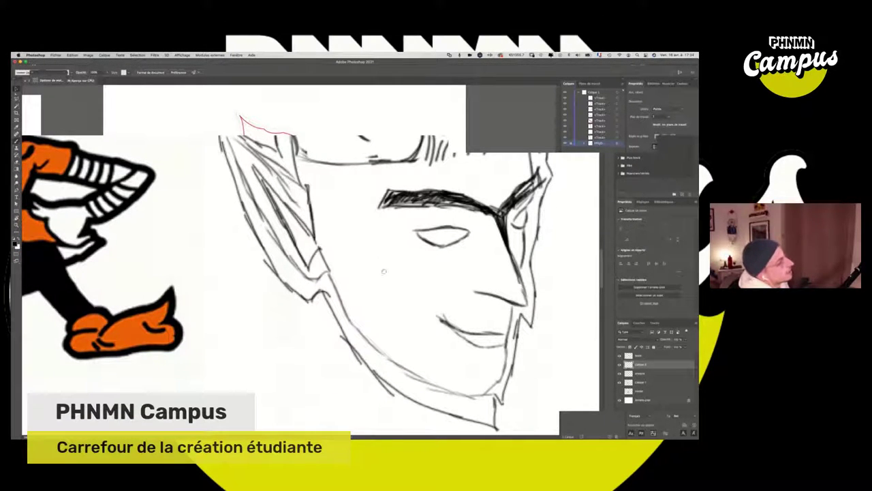
mouse_move(321, 221)
mouse_down()
mouse_move(361, 270)
mouse_move(445, 318)
mouse_up()
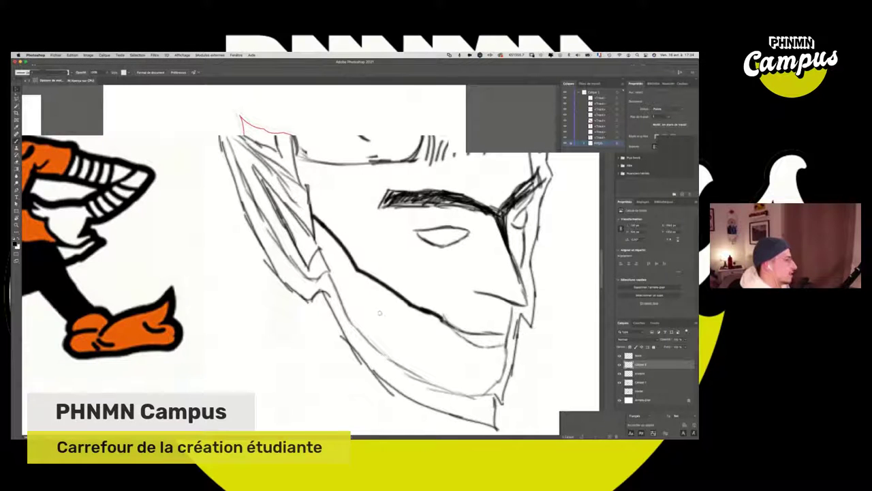
key(super+z)
key(super+z)
key(super+z)
key(super+z)
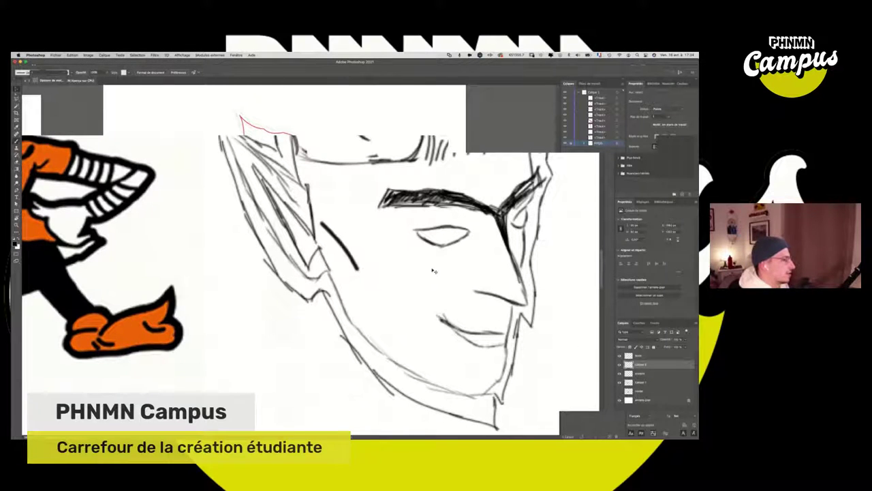
Step: Try thinner cheek strokes rising from the mouth corner toward the ear, and undo them
drag(443, 318, 442, 317)
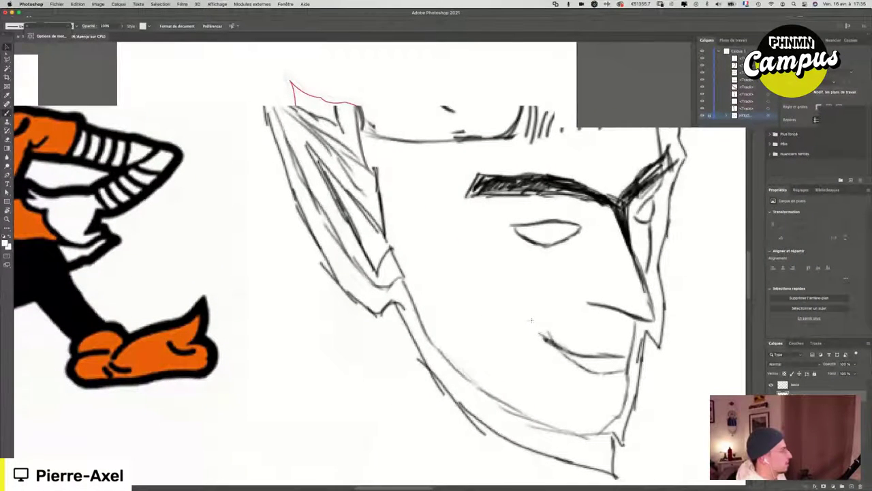
mouse_move(545, 340)
mouse_down()
mouse_move(481, 290)
mouse_move(453, 246)
mouse_up()
drag(478, 286, 446, 233)
mouse_move(466, 269)
mouse_down()
mouse_move(431, 208)
mouse_move(386, 168)
mouse_up()
drag(416, 198, 387, 169)
key(super+z)
key(super+z)
key(super+z)
key(super+z)
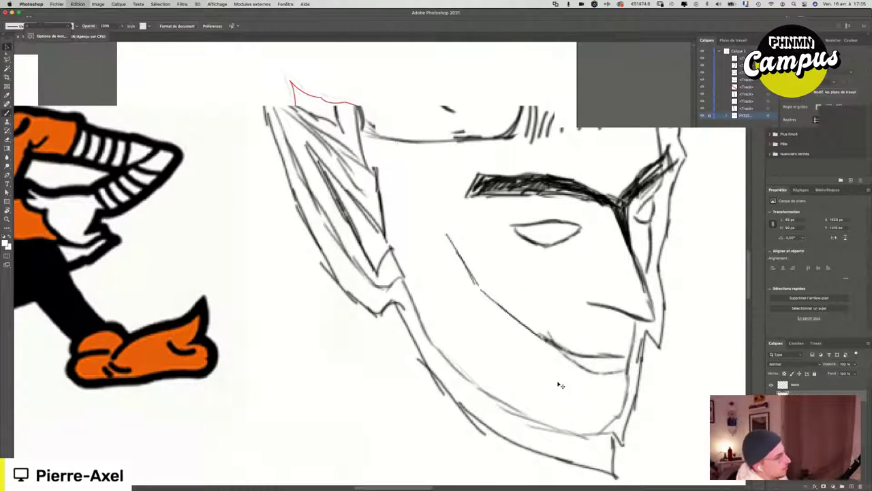
key(super+z)
key(super+z)
Step: Sketch the thin cheekbone line from the ear to the mouth corner and the jaw contour from the earlobe to the chin
mouse_move(379, 171)
mouse_down()
mouse_move(422, 248)
mouse_move(475, 311)
mouse_move(539, 344)
mouse_up()
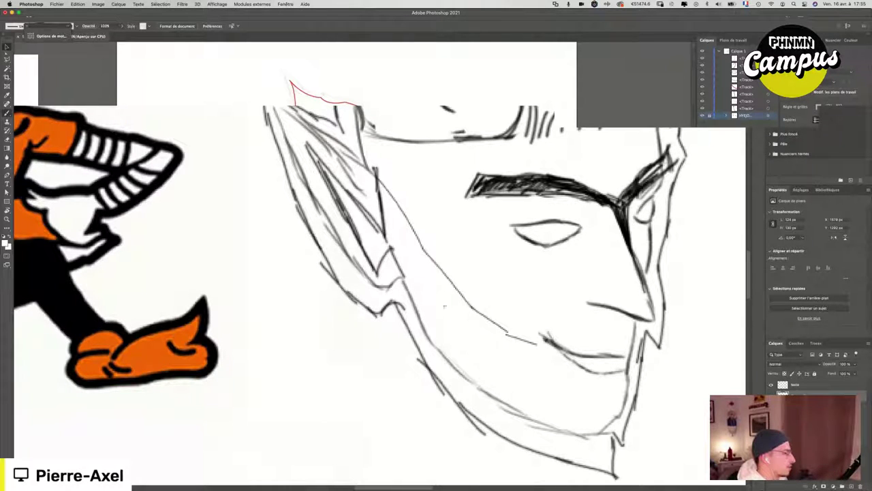
mouse_move(410, 277)
mouse_down()
mouse_move(459, 330)
mouse_move(473, 371)
mouse_up()
scroll(483, 225, down, 2)
scroll(475, 227, up, 2)
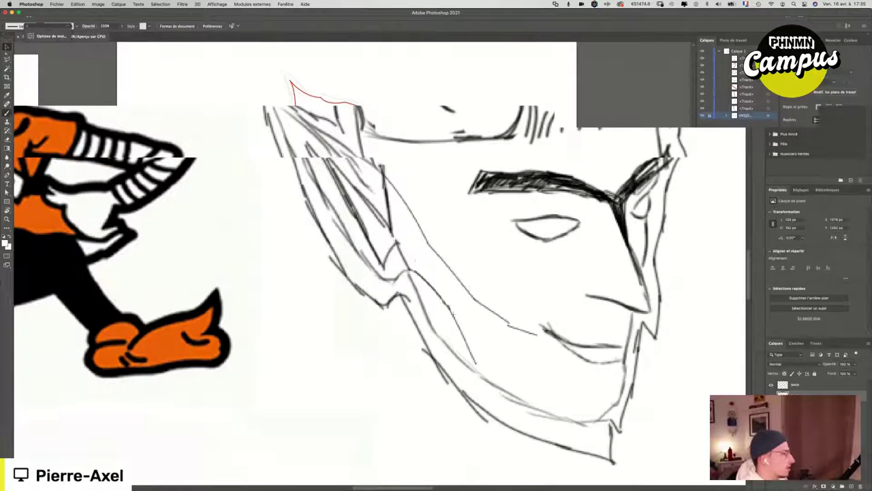
drag(445, 305, 480, 370)
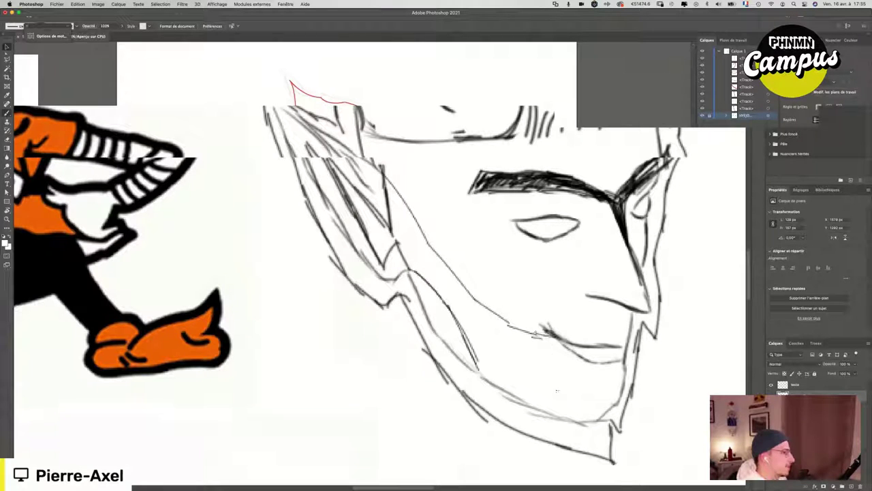
drag(563, 339, 588, 366)
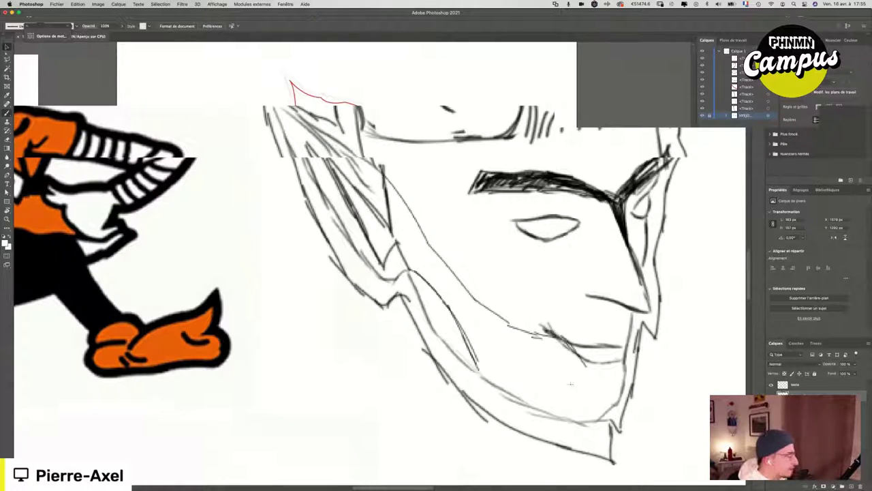
mouse_move(477, 368)
mouse_down()
mouse_move(592, 426)
mouse_move(621, 399)
mouse_up()
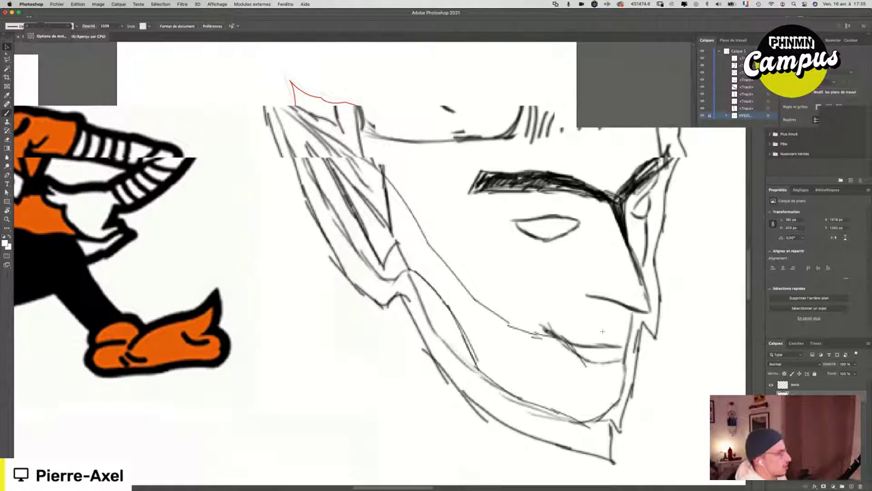
Step: Try two short diagonal strokes on the cheek beneath the elf's eye, and undo them
scroll(602, 331, right, 5)
scroll(444, 318, up, 2)
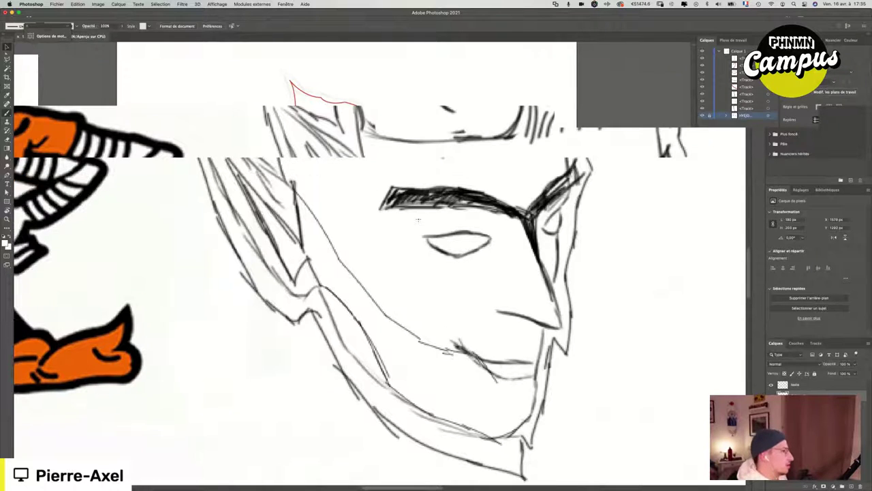
scroll(425, 149, up, 3)
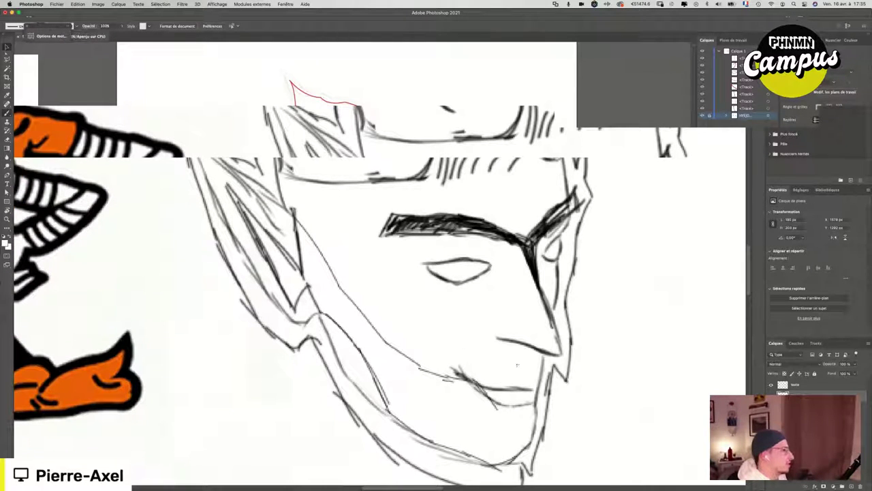
drag(475, 323, 462, 312)
drag(457, 314, 427, 292)
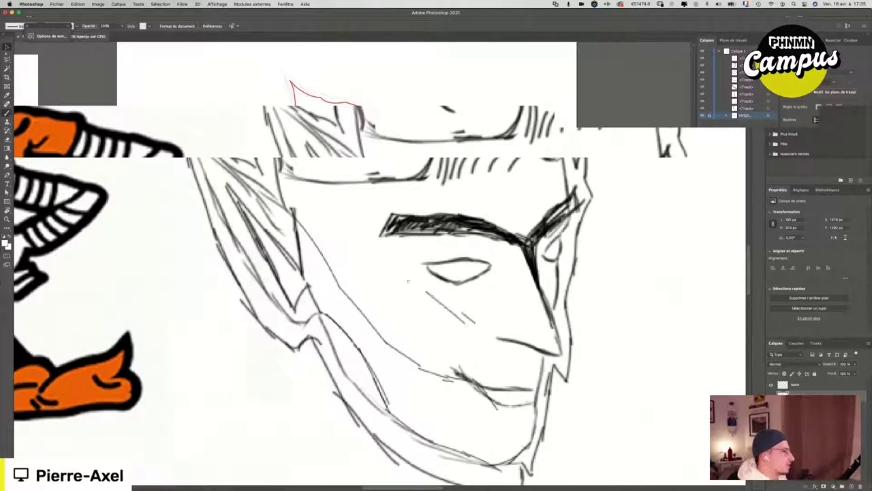
key(super+z)
key(super+z)
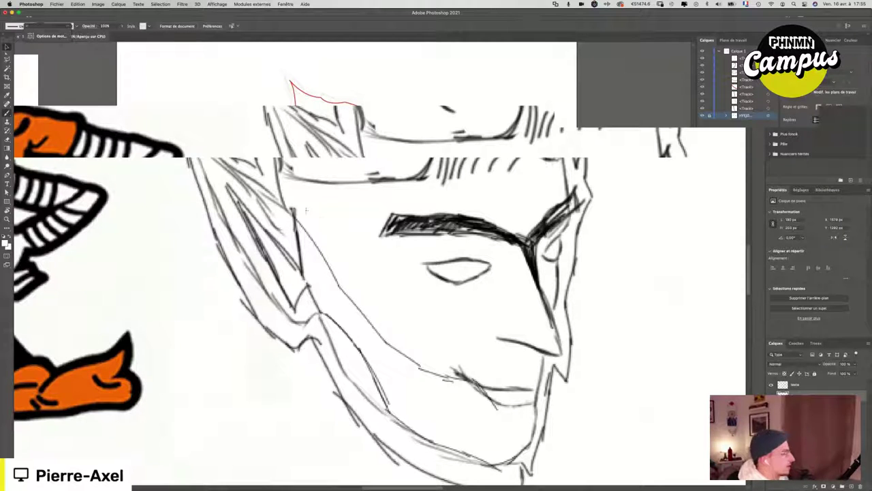
Step: Try a second cheek contour above the first, from the temple to the nose, and undo it
mouse_move(306, 201)
mouse_down()
mouse_move(416, 342)
mouse_move(464, 337)
mouse_move(486, 354)
mouse_move(510, 348)
mouse_up()
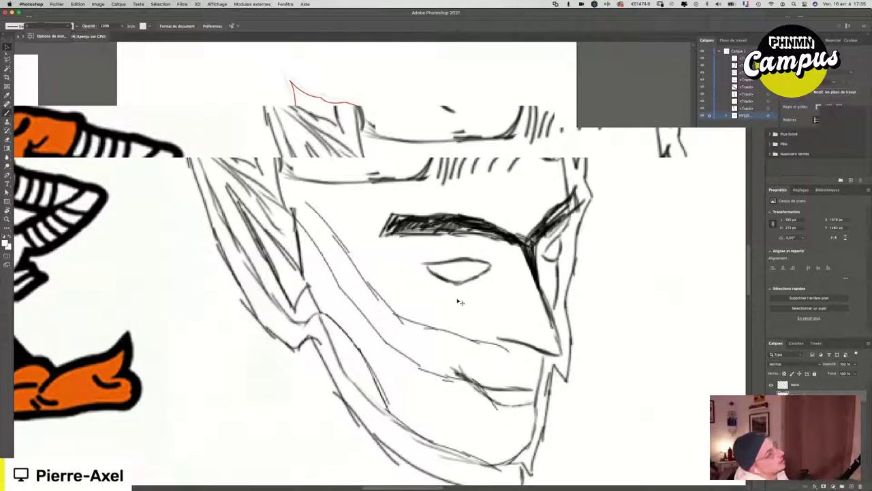
mouse_move(413, 198)
mouse_down()
mouse_move(372, 207)
mouse_move(372, 255)
mouse_up()
key(super+z)
key(super+z)
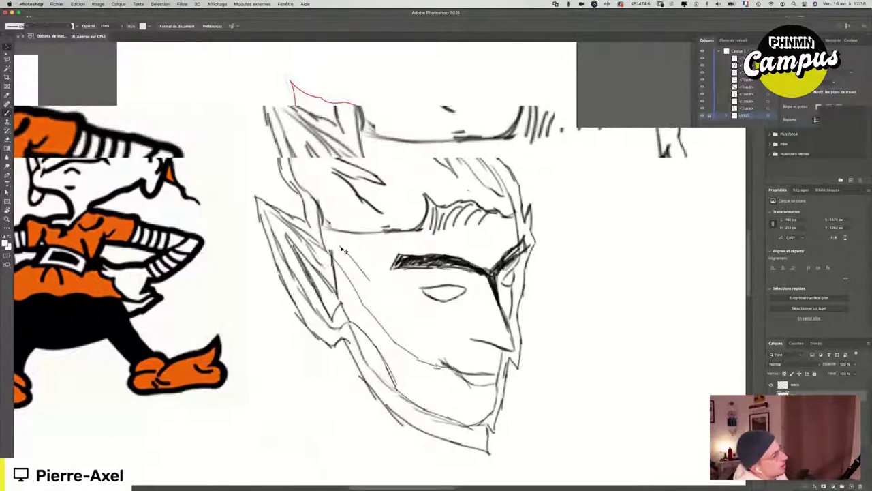
Step: Try a curved cheek line from the nostril back up toward the ear, and undo it
mouse_move(468, 339)
mouse_down()
mouse_move(413, 312)
mouse_move(324, 237)
mouse_up()
key(super+z)
key(super+z)
key(super+z)
key(super+z)
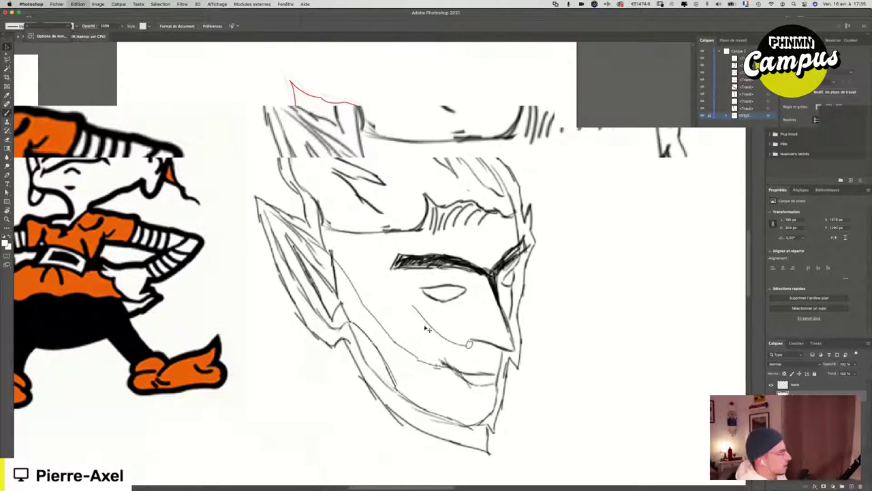
drag(466, 296, 496, 299)
Step: Add another new layer to the elf head drawing
scroll(496, 440, down, 3)
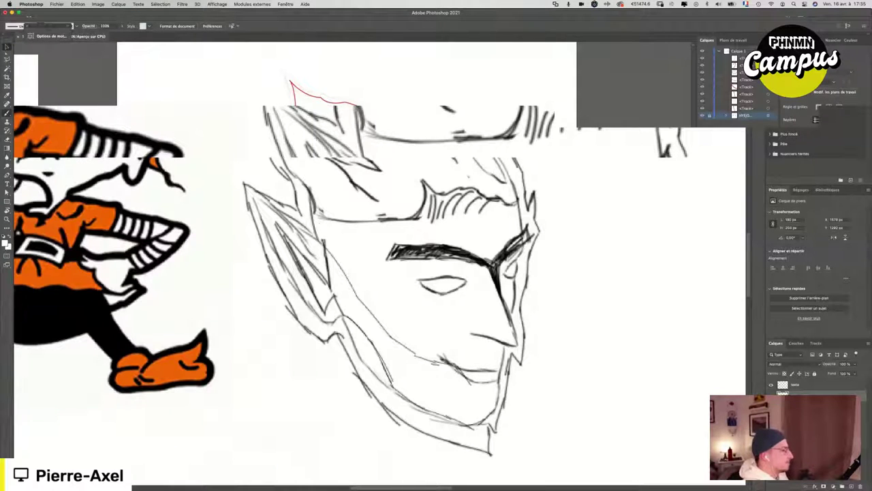
scroll(381, 307, up, 2)
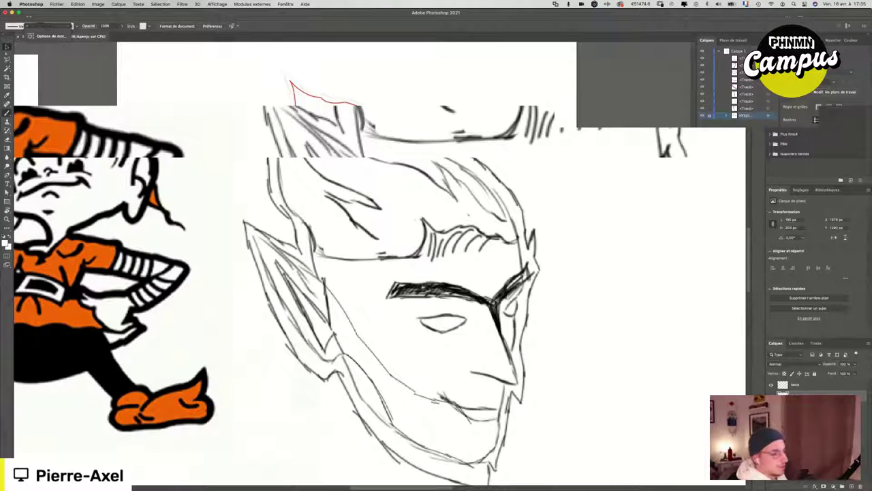
click(851, 484)
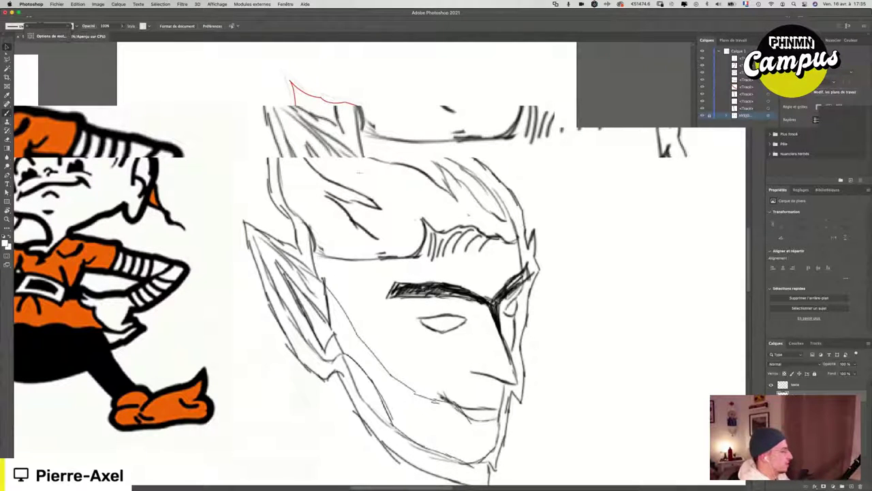
Step: Try a large brush stroke over the hair on the new layer, and undo it
scroll(331, 159, up, 1)
scroll(331, 159, up, 3)
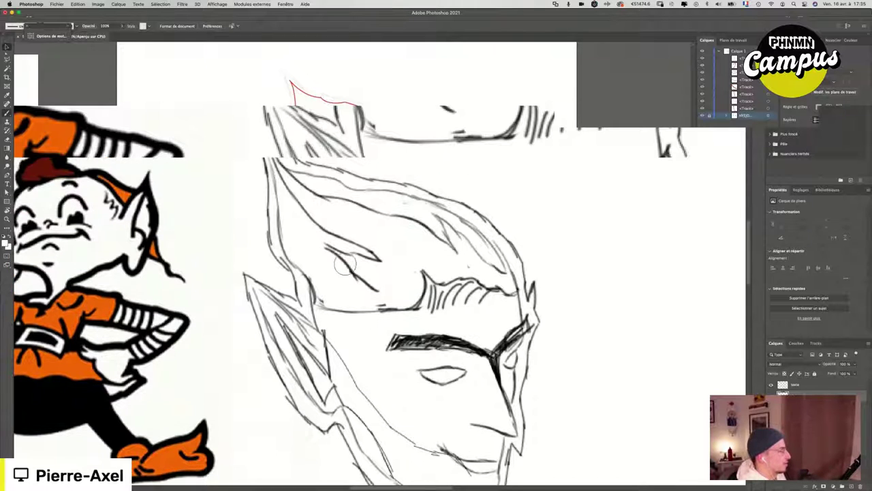
drag(305, 235, 345, 290)
key(ctrl+z)
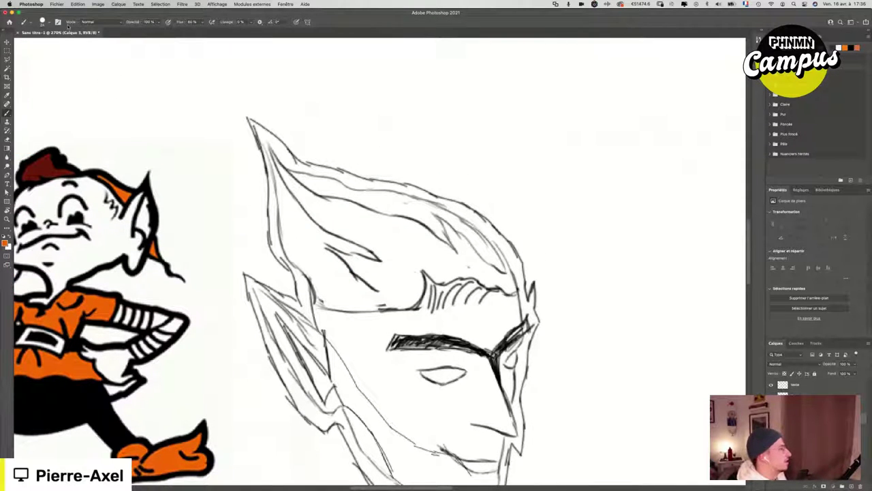
Step: Paint the elf's hair solid orange with the brush, filling it to its sketched outline and up into the pointed tip
click(59, 22)
click(658, 49)
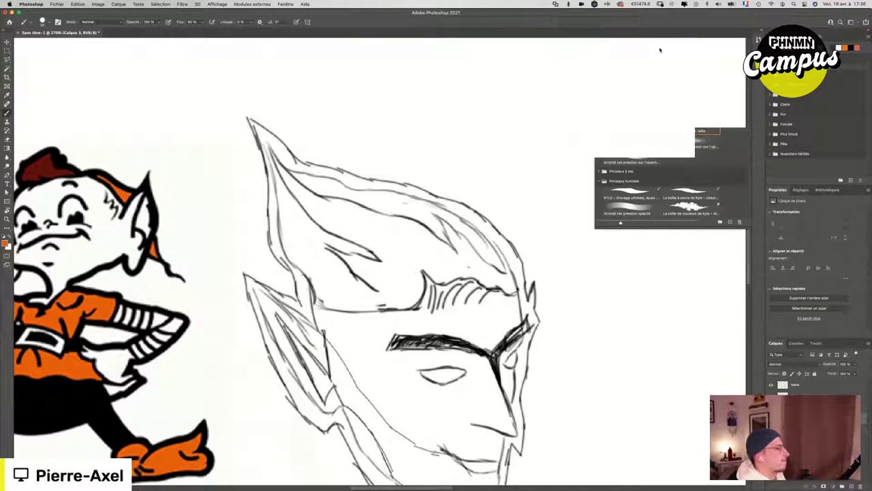
mouse_move(361, 285)
mouse_down()
mouse_move(328, 237)
mouse_move(429, 225)
mouse_move(447, 248)
mouse_move(419, 235)
mouse_move(446, 235)
mouse_move(497, 271)
mouse_move(472, 246)
mouse_move(436, 273)
mouse_up()
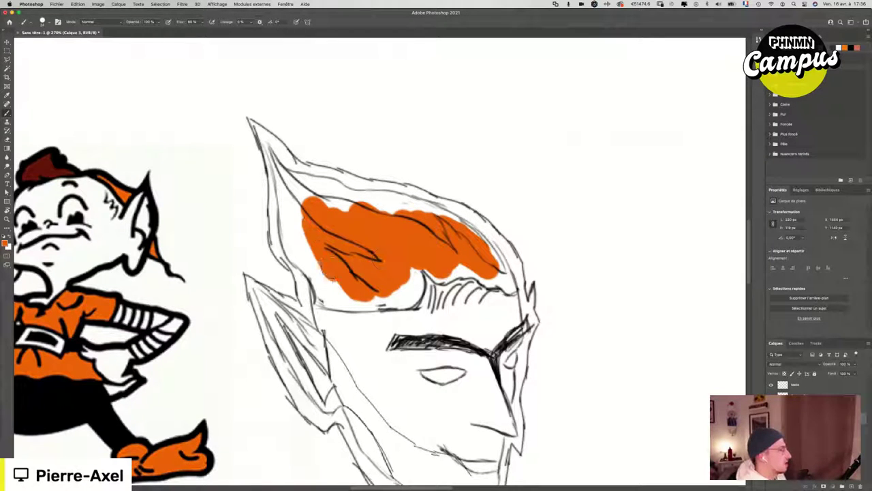
mouse_move(334, 276)
mouse_down()
mouse_move(283, 229)
mouse_move(290, 183)
mouse_move(359, 209)
mouse_move(318, 265)
mouse_move(320, 258)
mouse_move(352, 295)
mouse_move(407, 295)
mouse_move(417, 281)
mouse_move(405, 259)
mouse_move(455, 268)
mouse_move(462, 259)
mouse_move(489, 272)
mouse_up()
mouse_move(486, 271)
mouse_down()
mouse_move(493, 283)
mouse_move(511, 281)
mouse_move(483, 238)
mouse_up()
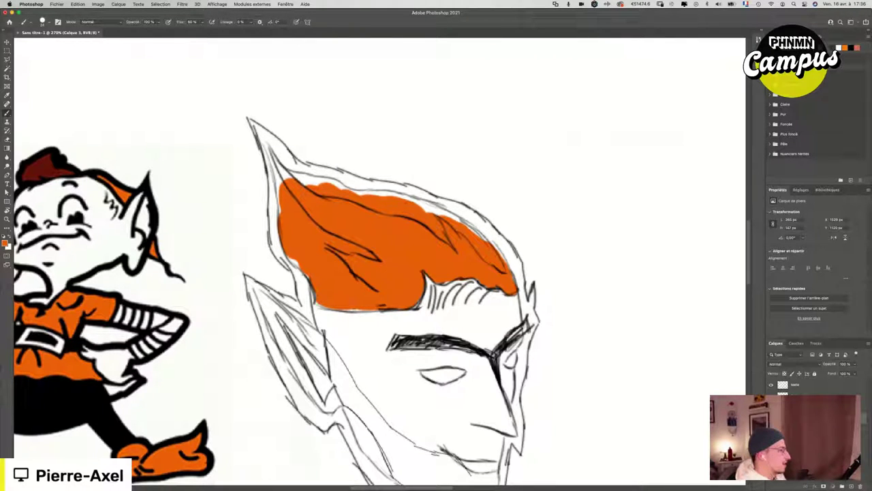
mouse_move(280, 213)
mouse_down()
mouse_move(280, 170)
mouse_move(399, 196)
mouse_move(472, 222)
mouse_move(492, 244)
mouse_move(458, 234)
mouse_move(485, 236)
mouse_up()
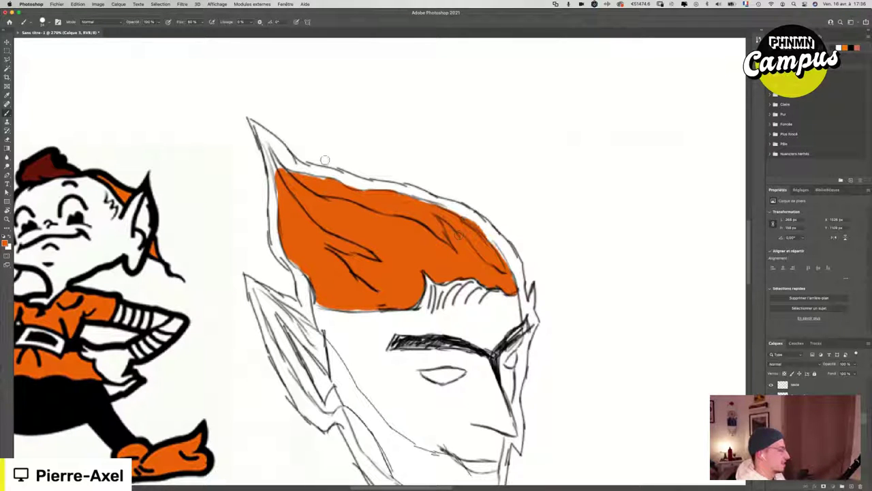
drag(283, 173, 274, 158)
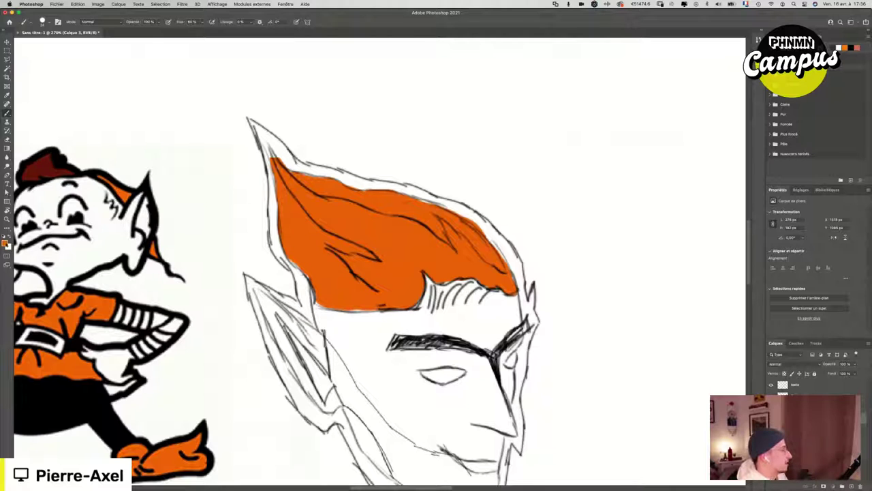
Step: Set the brush colour to a darker shade of the hair's orange
click(5, 244)
mouse_move(79, 128)
mouse_down()
mouse_move(68, 141)
mouse_move(82, 123)
mouse_move(79, 133)
mouse_up()
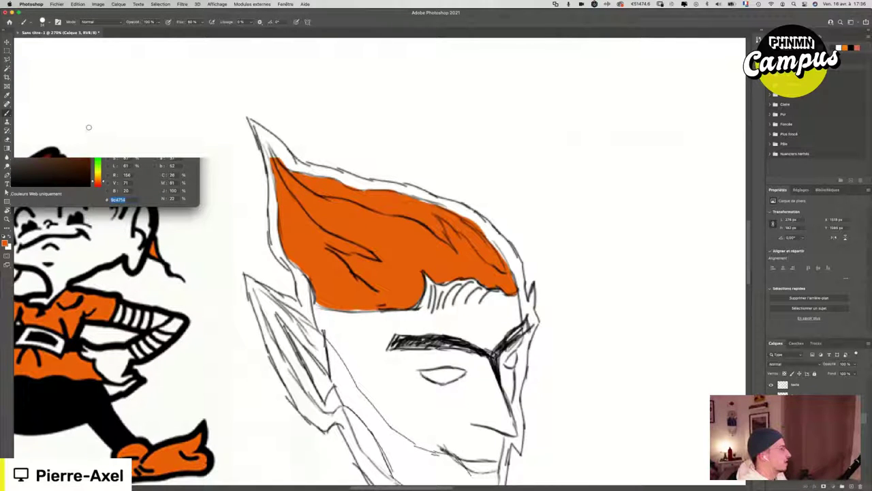
click(79, 106)
click(108, 159)
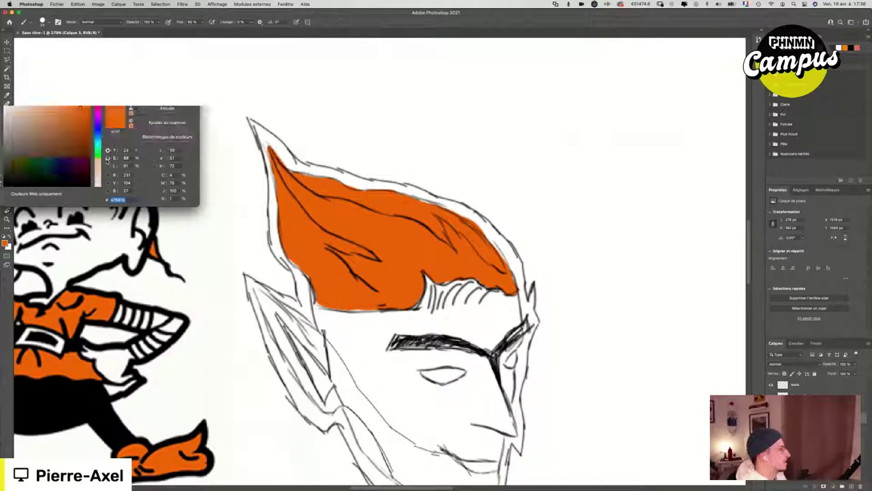
click(107, 165)
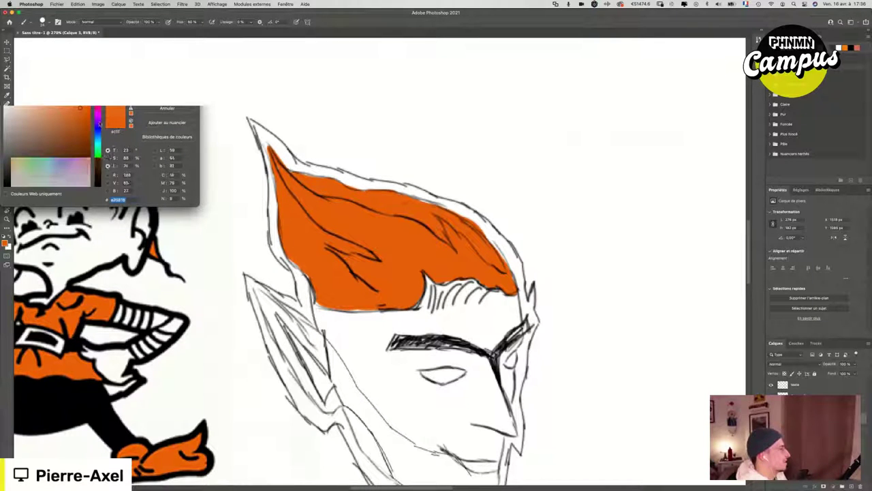
click(160, 96)
Step: Paint a darker orange shadow through the middle strands of the hair, and sample the dark outline colour for the brush
mouse_move(339, 226)
mouse_down()
mouse_move(300, 199)
mouse_move(279, 166)
mouse_move(357, 238)
mouse_move(344, 212)
mouse_move(374, 227)
mouse_move(384, 260)
mouse_up()
mouse_move(371, 228)
mouse_down()
mouse_move(394, 260)
mouse_move(387, 231)
mouse_move(412, 243)
mouse_up()
drag(397, 252, 426, 245)
mouse_move(391, 274)
mouse_down()
mouse_move(358, 264)
mouse_move(395, 286)
mouse_move(399, 299)
mouse_move(412, 290)
mouse_up()
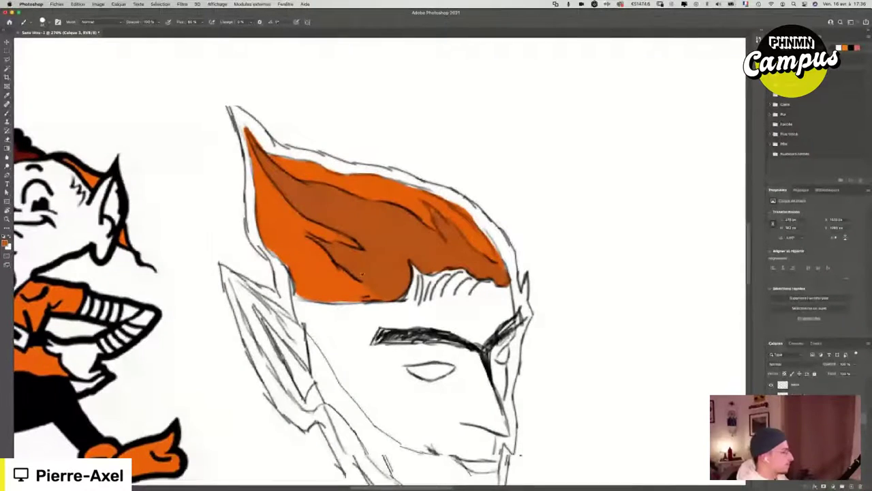
alt+click(362, 280)
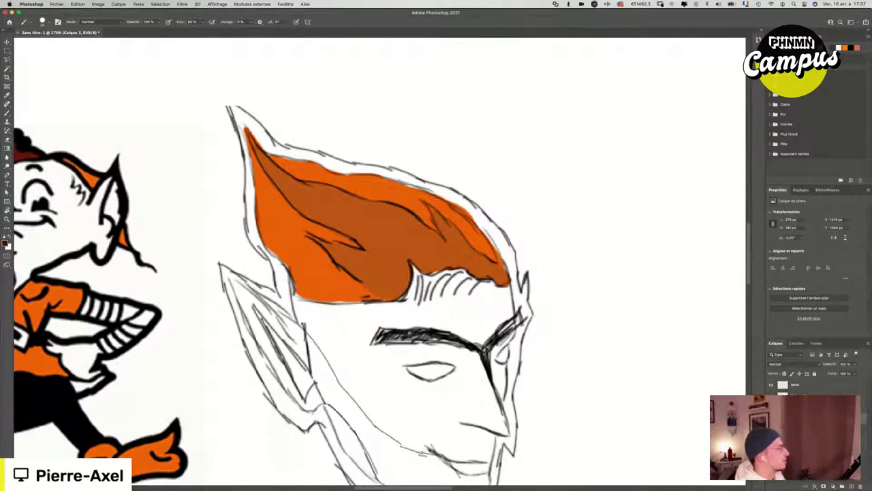
drag(360, 276, 358, 236)
drag(373, 356, 373, 355)
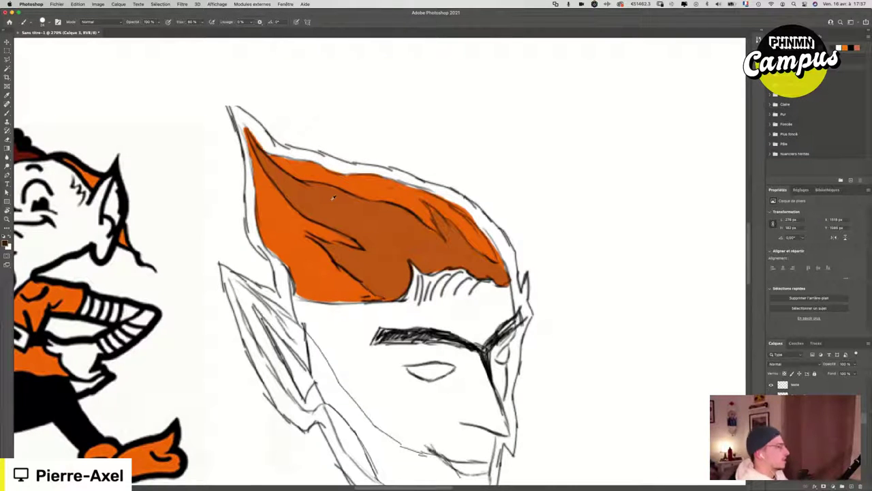
Step: Try a thin curved line through the shaded part of the hair, and undo it
scroll(333, 197, down, 1)
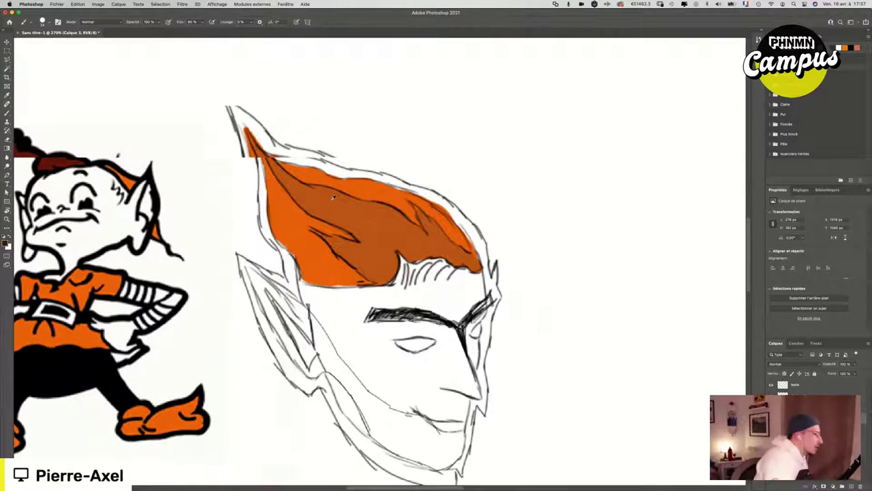
scroll(333, 197, down, 1)
scroll(334, 197, up, 1)
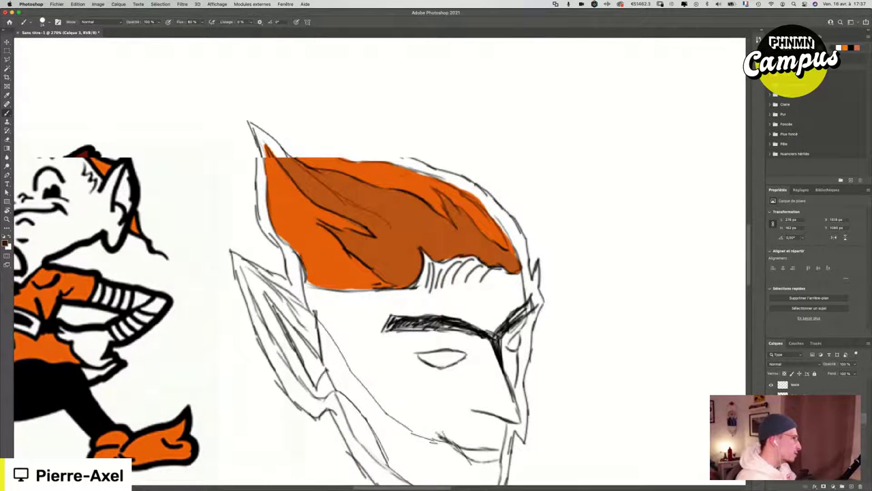
drag(415, 232, 399, 274)
key(super+z)
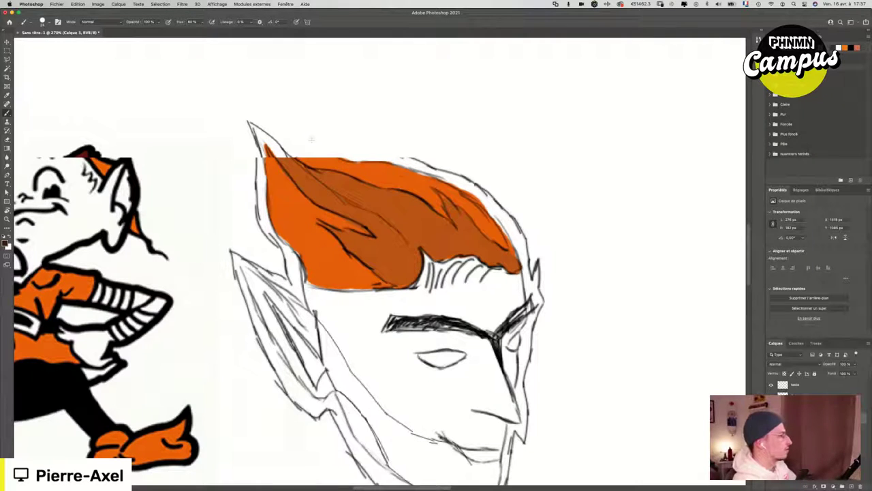
scroll(320, 147, down, 1)
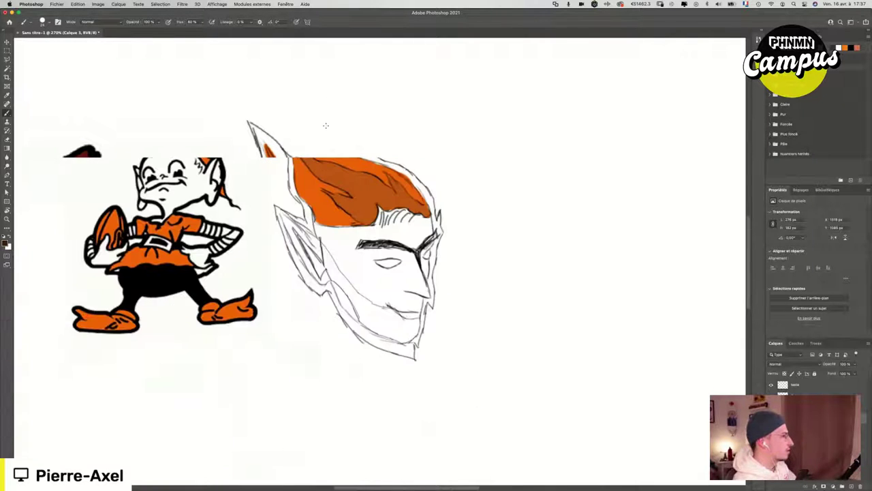
scroll(349, 163, up, 3)
scroll(349, 163, down, 2)
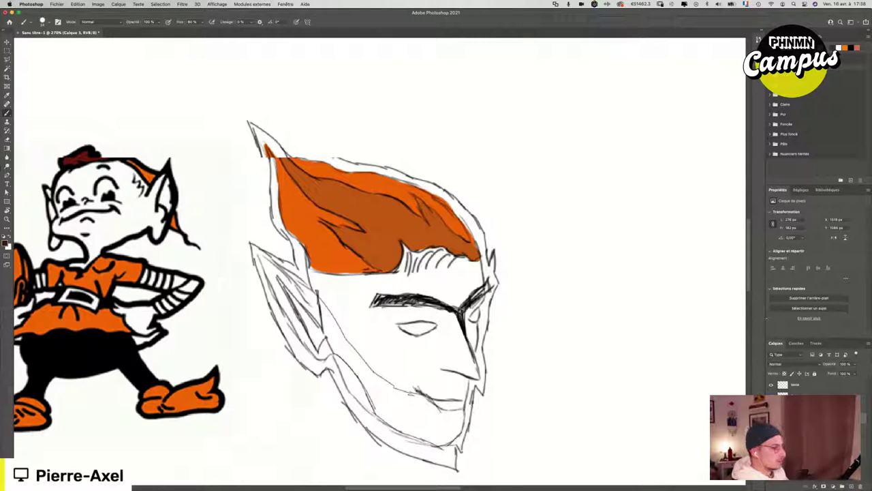
Step: Identify the drawing's layers by toggling their visibility, and add a new layer beneath the hair colour
click(794, 430)
click(771, 429)
click(771, 429)
click(770, 417)
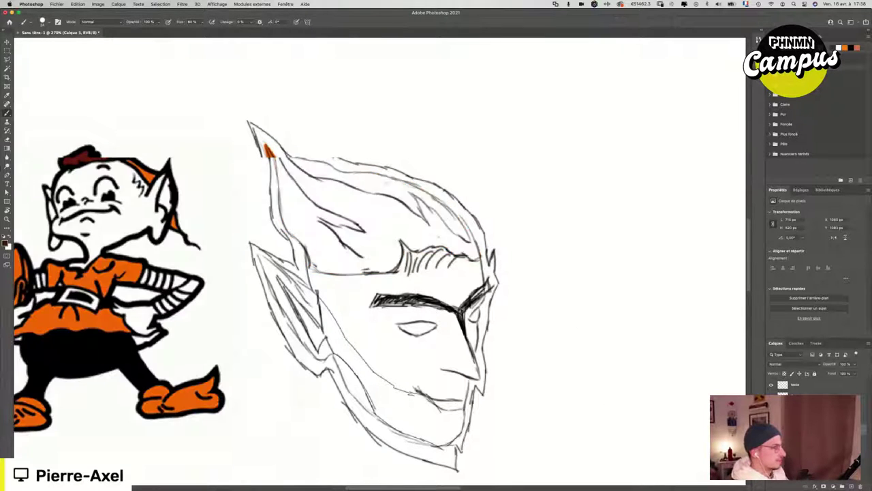
click(770, 417)
click(771, 407)
click(770, 407)
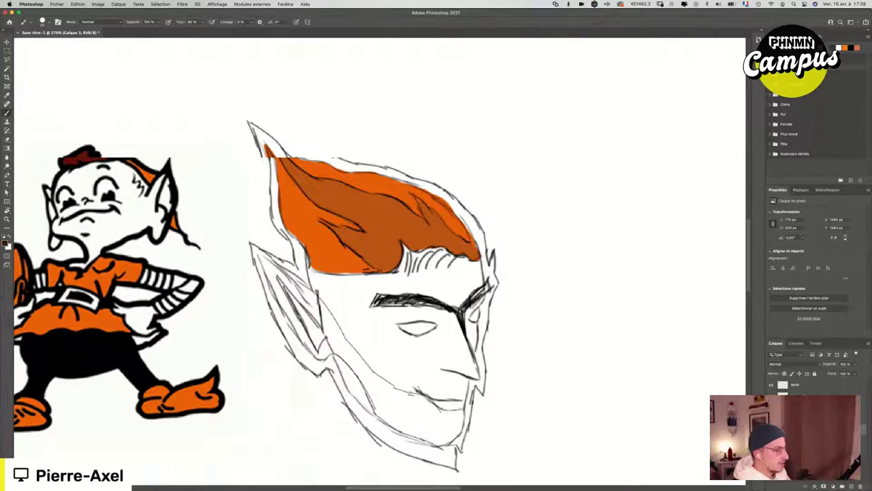
click(851, 486)
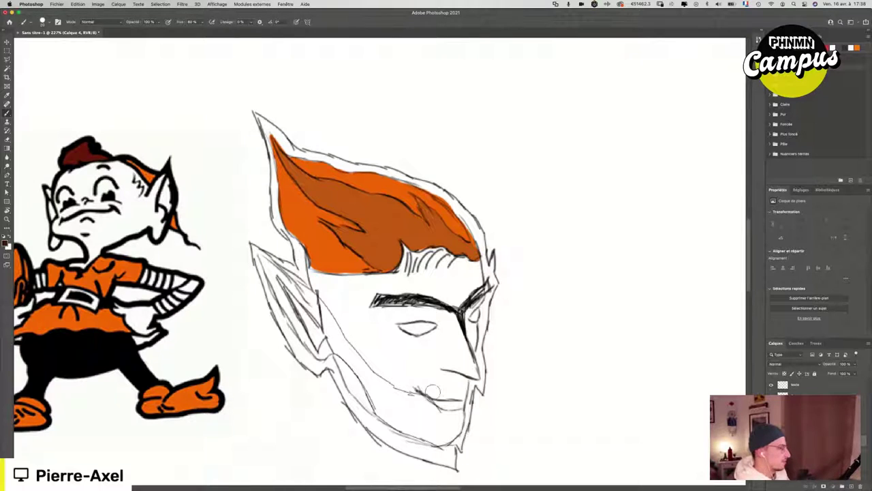
Step: Try a brush stroke around the jaw and ear on the new layer, and undo it
drag(329, 415, 295, 294)
key(super+z)
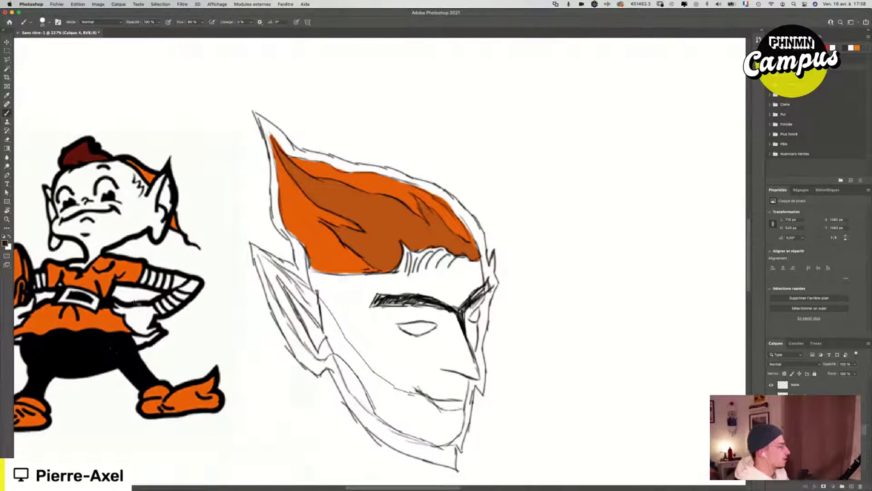
Step: Move the reference elf figure up and away from the head sketch
scroll(211, 323, down, 2)
drag(275, 356, 411, 360)
scroll(395, 348, down, 5)
key(v)
drag(341, 326, 235, 191)
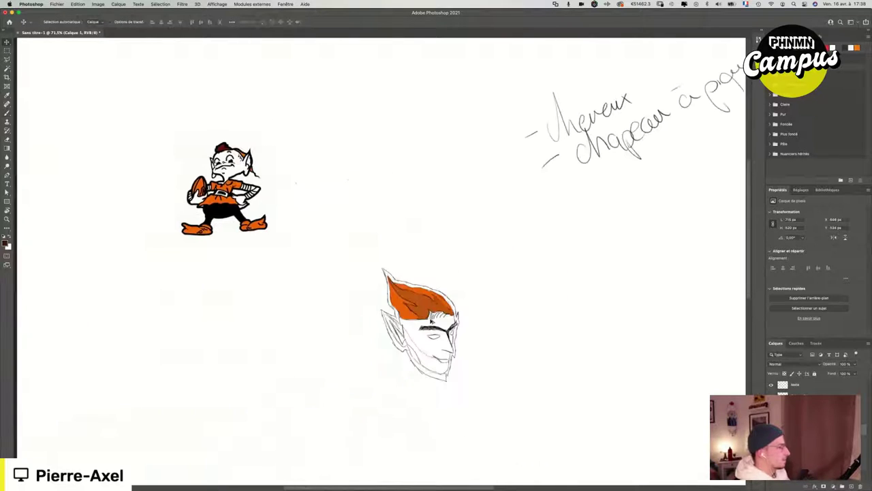
Step: Paint a broad black background behind the hair, covering the whole head and the area around it
scroll(460, 338, up, 5)
drag(535, 404, 538, 348)
scroll(542, 354, down, 3)
scroll(561, 417, up, 5)
drag(563, 416, 592, 417)
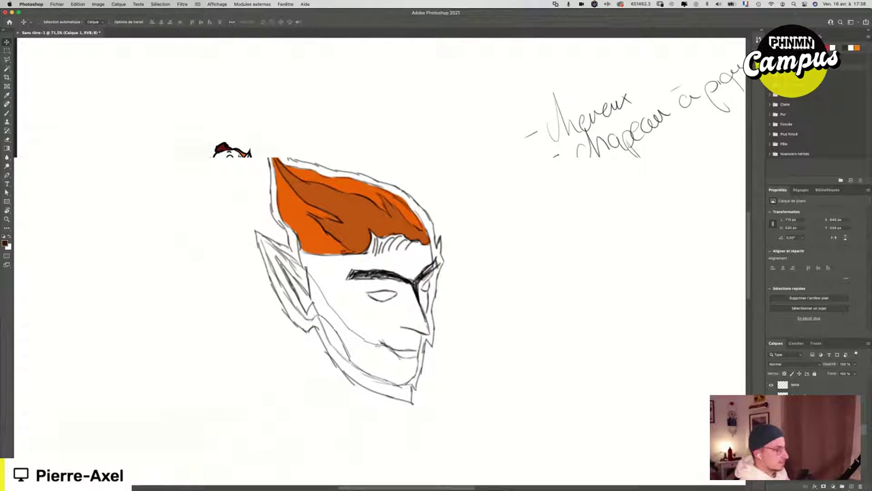
key(b)
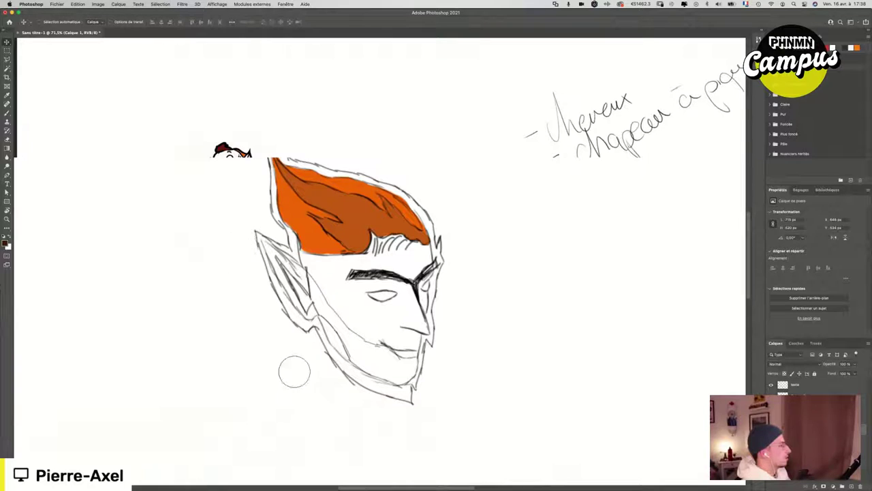
mouse_move(264, 313)
mouse_down()
mouse_move(225, 217)
mouse_move(387, 415)
mouse_move(368, 351)
mouse_move(260, 194)
mouse_move(266, 200)
mouse_move(304, 145)
mouse_move(361, 349)
mouse_move(392, 305)
mouse_move(422, 193)
mouse_move(459, 299)
mouse_up()
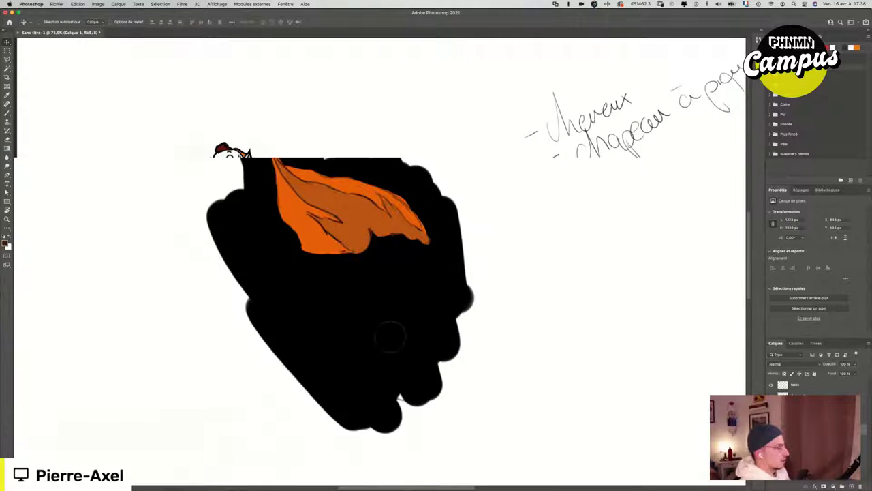
mouse_move(243, 273)
mouse_down()
mouse_move(307, 389)
mouse_move(319, 385)
mouse_up()
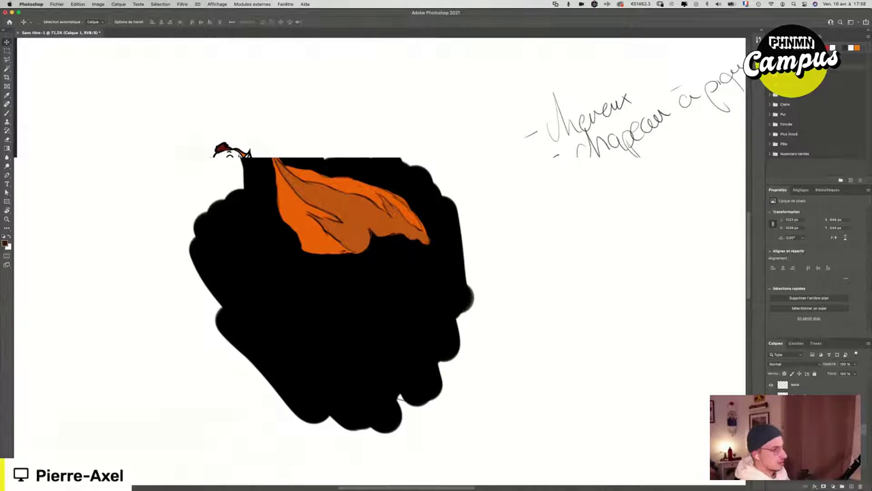
Step: Show the grey mannequin head photo and toggle the black painted layer off and on to compare it with the sketch
click(771, 436)
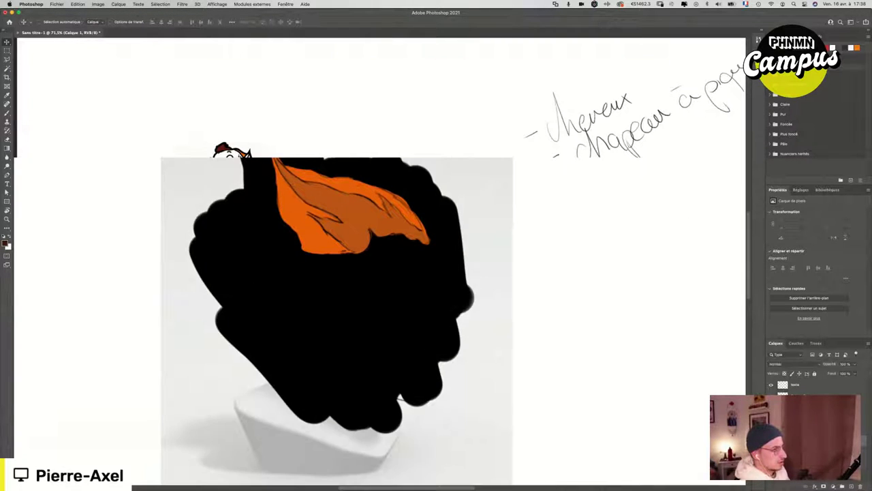
click(771, 426)
click(771, 425)
key(ctrl+comma)
key(ctrl+comma)
key(ctrl+comma)
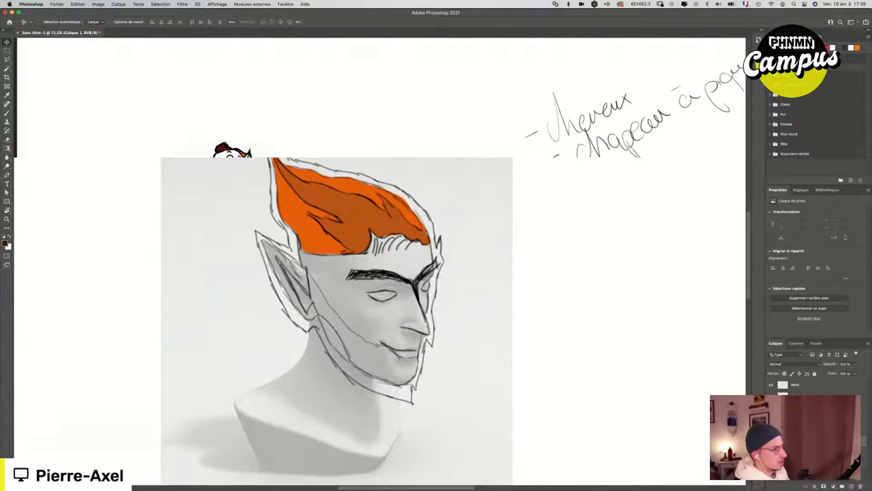
key(ctrl+comma)
key(ctrl+comma)
key(ctrl+comma)
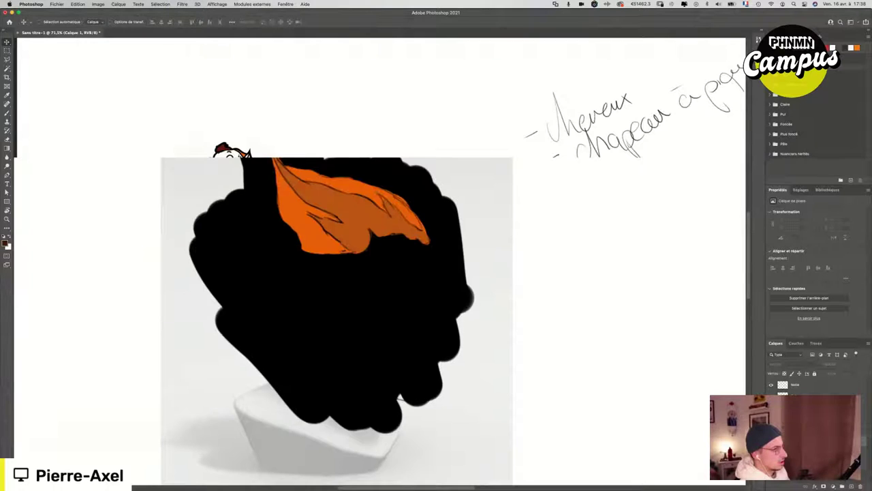
Step: Invert the colours of the head sketch layer to turn its lines white against the black background
key(ctrl+i)
key(ctrl+z)
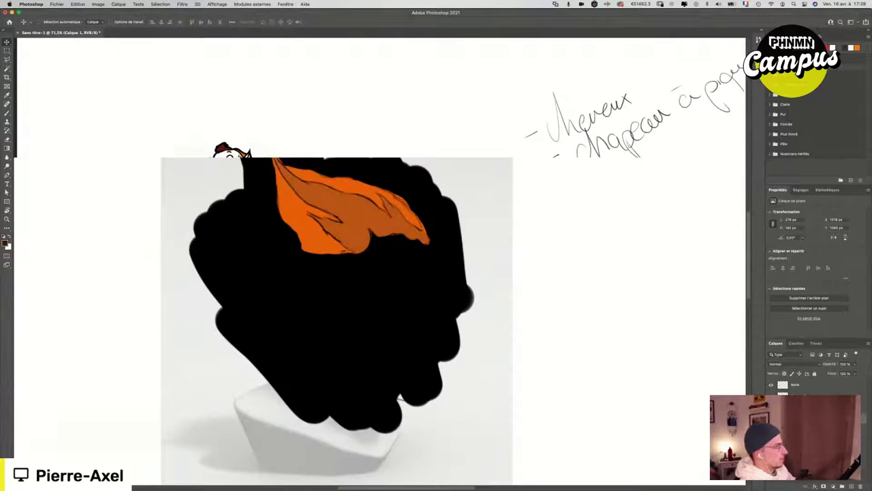
scroll(810, 436, up, 2)
click(804, 436)
key(ctrl+i)
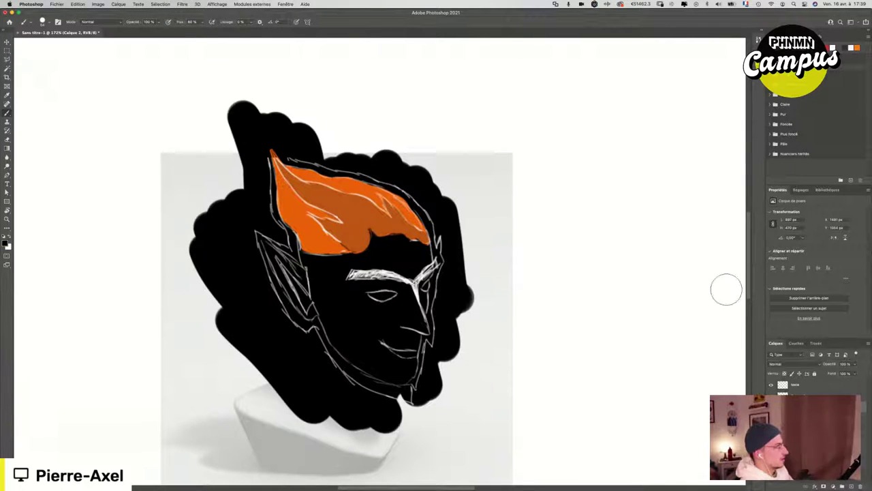
Step: Try extra black strokes around the chin of the head, and undo them
scroll(395, 307, up, 3)
scroll(403, 362, down, 3)
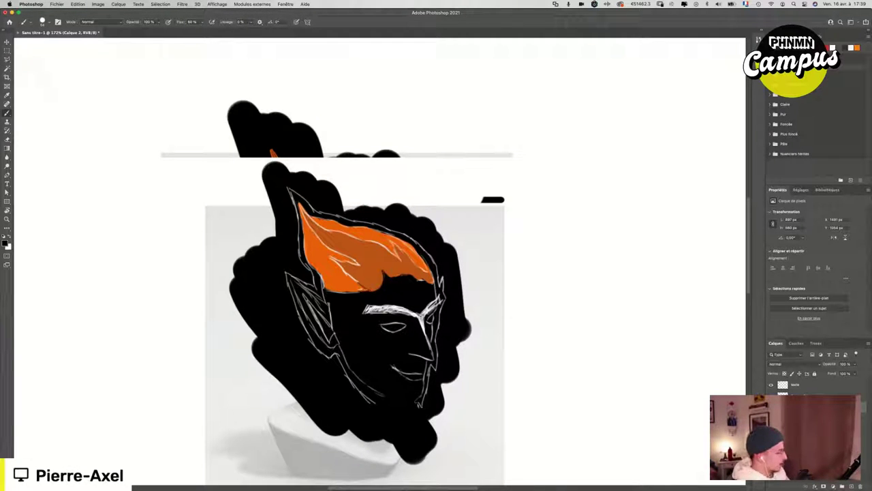
key(ctrl+z)
click(400, 139)
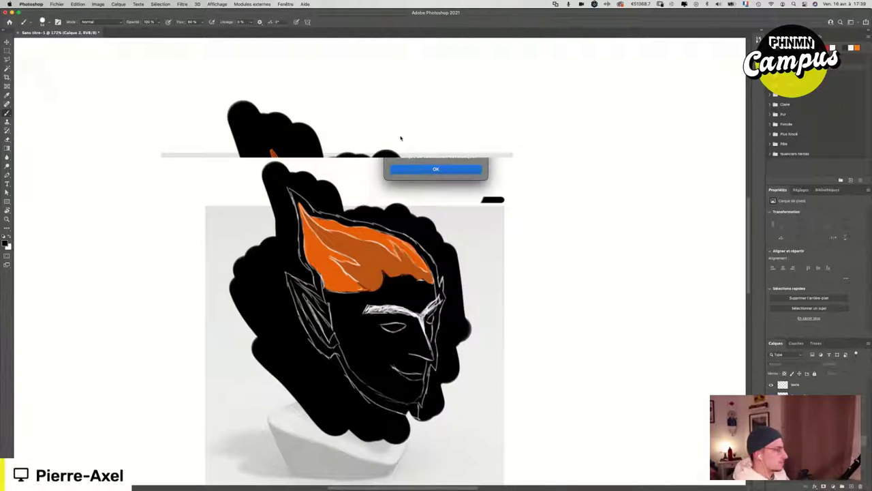
click(435, 169)
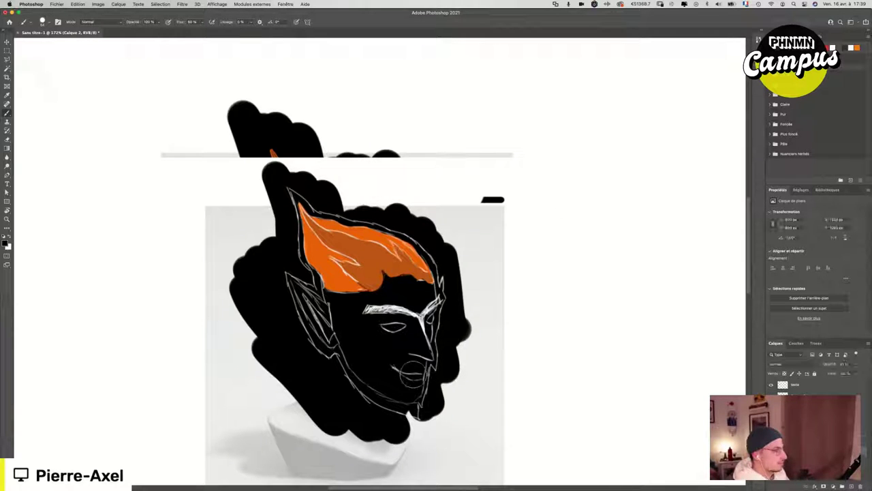
drag(439, 418, 398, 411)
key(super+z)
Step: Extend the black background with wide strokes on both sides of the head and below the chin
mouse_move(477, 351)
mouse_down()
mouse_move(382, 417)
mouse_move(453, 416)
mouse_move(487, 361)
mouse_move(486, 308)
mouse_move(399, 195)
mouse_move(227, 273)
mouse_move(270, 279)
mouse_move(261, 243)
mouse_move(269, 180)
mouse_move(304, 146)
mouse_move(391, 221)
mouse_move(461, 249)
mouse_move(465, 297)
mouse_move(283, 362)
mouse_move(268, 350)
mouse_move(314, 432)
mouse_move(405, 476)
mouse_move(402, 460)
mouse_move(412, 475)
mouse_move(431, 460)
mouse_move(457, 462)
mouse_move(504, 429)
mouse_up()
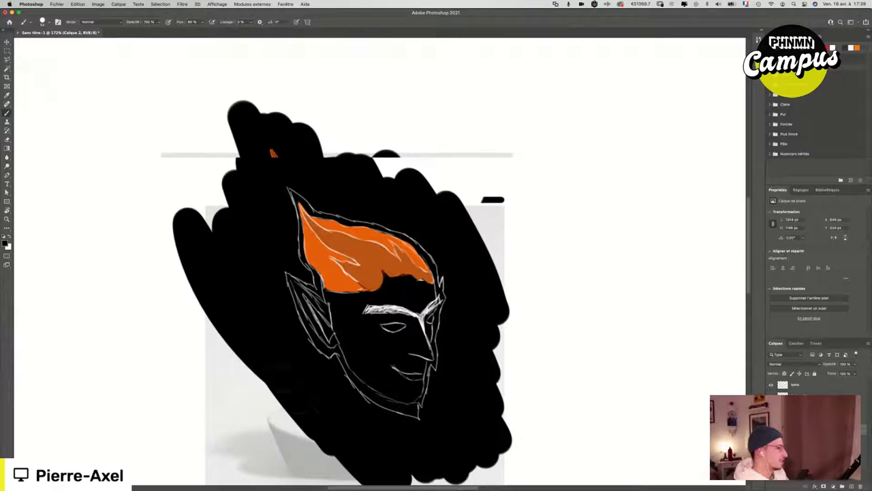
drag(201, 304, 309, 450)
scroll(656, 374, up, 1)
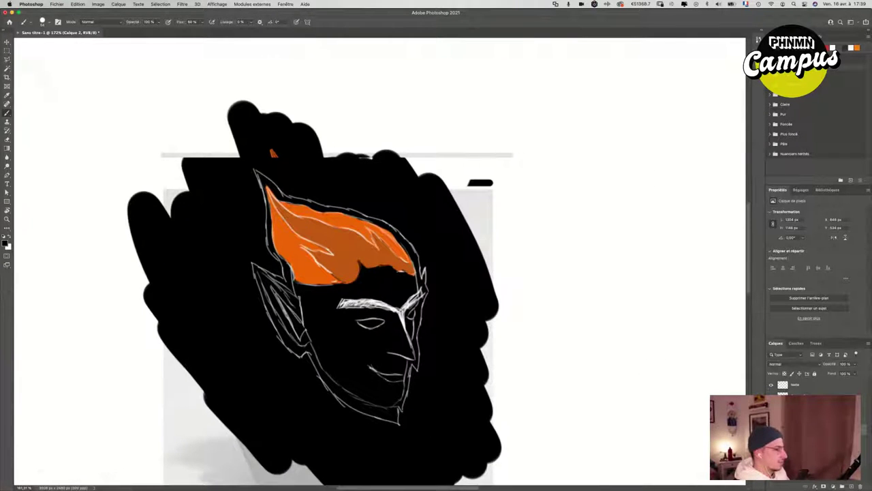
Step: Toggle the painted and sketch layers off and on to identify them, and select the layer for the white highlights
click(771, 415)
click(772, 416)
click(772, 415)
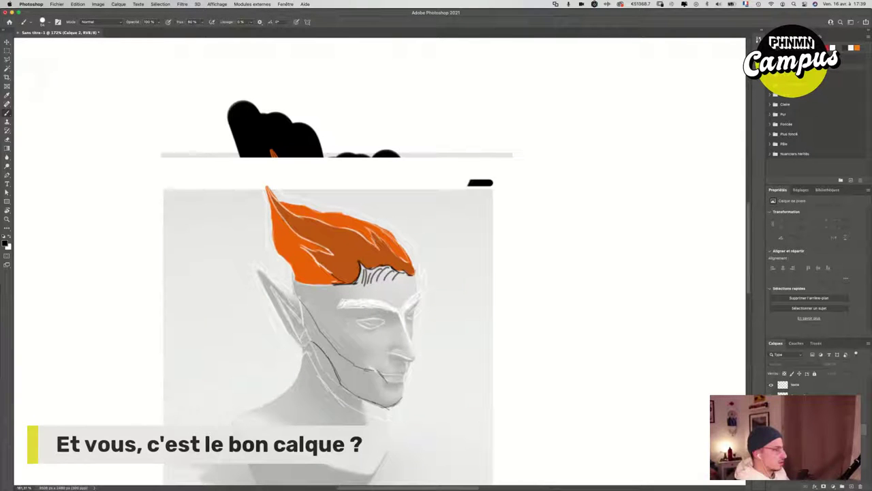
click(804, 396)
click(771, 396)
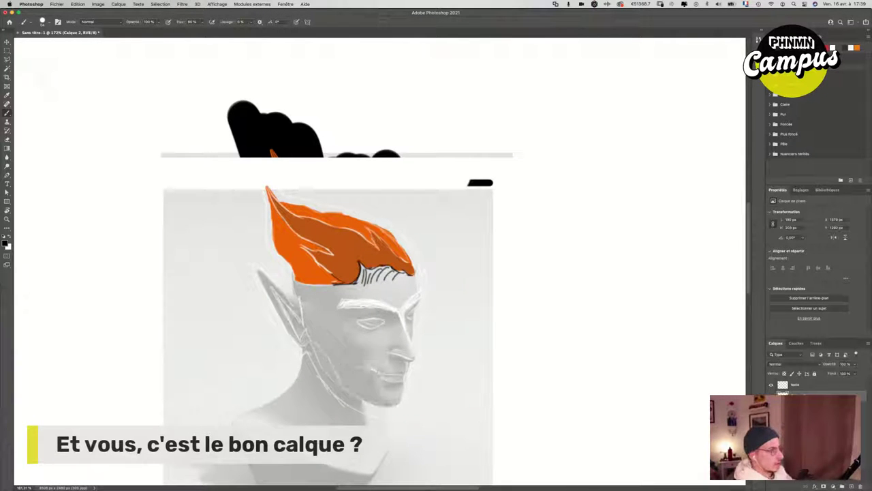
click(771, 407)
scroll(366, 382, up, 5)
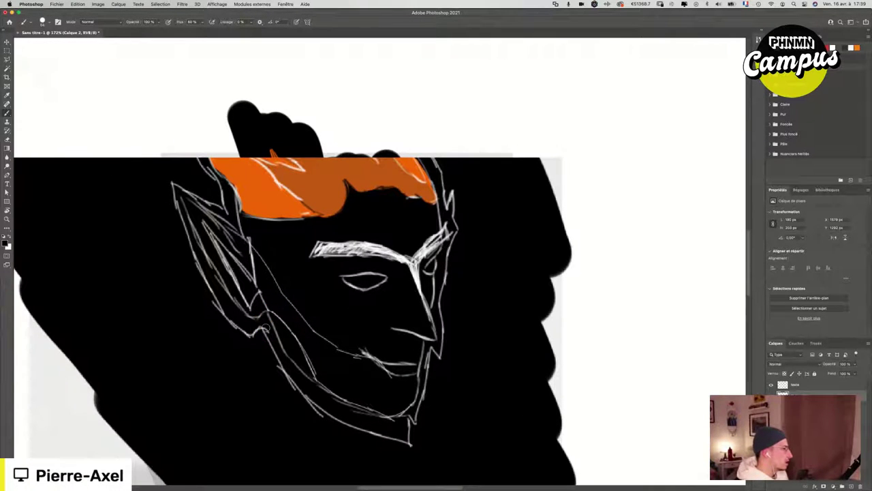
Step: Fill the inner area of the pointed ear with white strokes, undoing the test marks near the earlobe
right_click(273, 301)
click(265, 292)
mouse_move(263, 283)
mouse_down()
mouse_move(267, 300)
mouse_move(261, 285)
mouse_up()
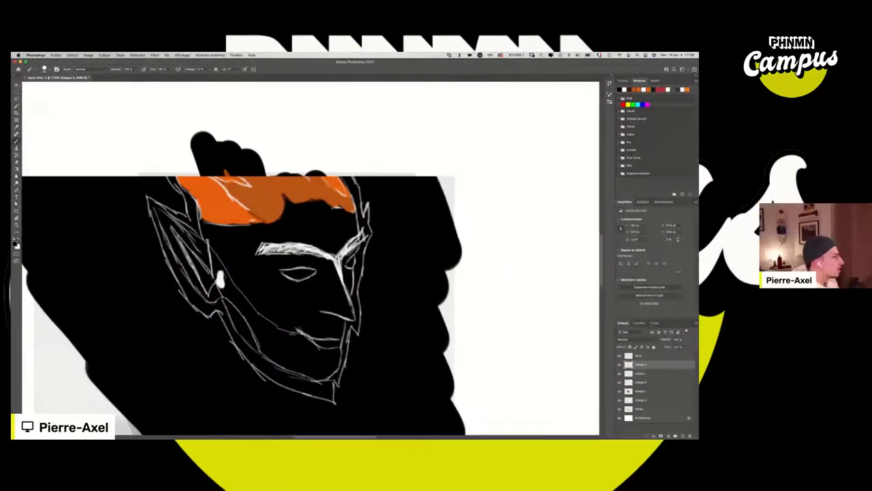
key(super+z)
key(x)
mouse_move(205, 273)
mouse_down()
mouse_move(205, 285)
mouse_move(200, 267)
mouse_up()
mouse_move(204, 280)
mouse_down()
mouse_move(179, 236)
mouse_move(198, 273)
mouse_up()
key(super+z)
drag(179, 241, 213, 295)
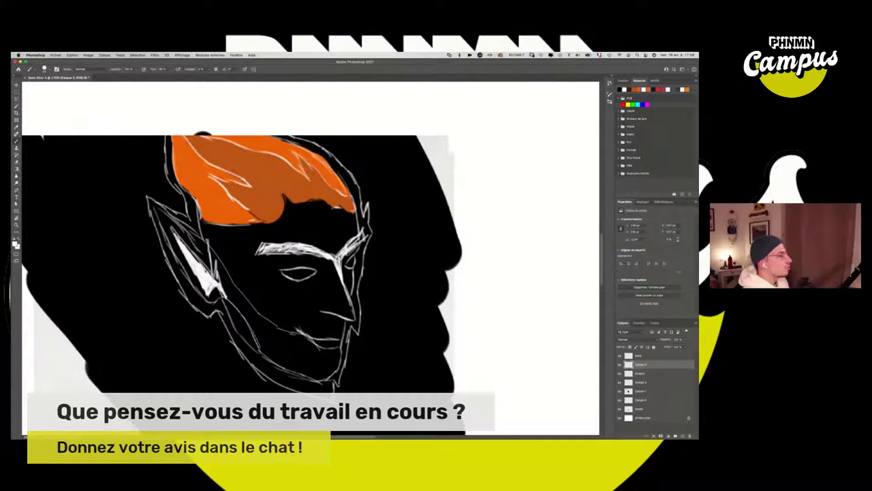
Step: Scribble white strokes from the ear down the cheek towards the jaw, and undo the last stroke
mouse_move(213, 254)
mouse_down()
mouse_move(217, 282)
mouse_move(249, 319)
mouse_up()
mouse_move(221, 281)
mouse_down()
mouse_move(257, 317)
mouse_move(263, 346)
mouse_move(284, 361)
mouse_up()
drag(262, 330, 292, 373)
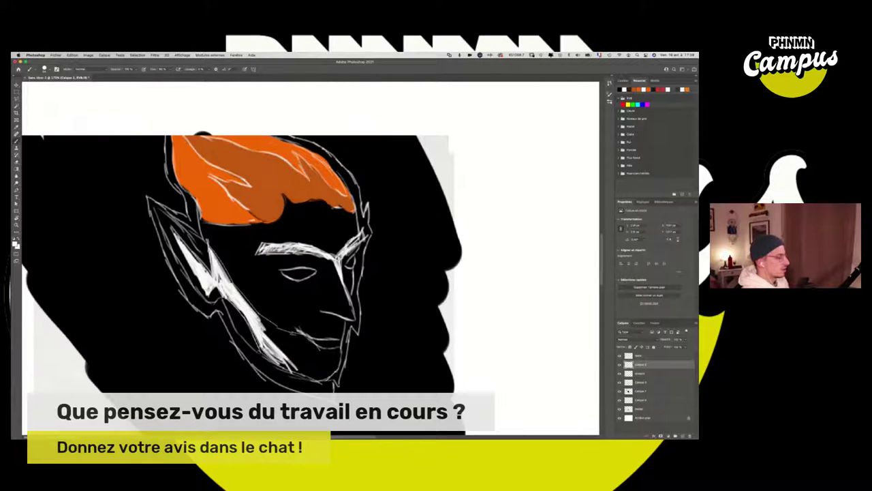
key(super+z)
Step: Fill the jaw and chin area below the mouth with solid white, undoing and repainting the part beside the cheek
mouse_move(263, 340)
mouse_down()
mouse_move(295, 366)
mouse_move(232, 288)
mouse_move(282, 350)
mouse_move(321, 373)
mouse_up()
drag(293, 335, 325, 368)
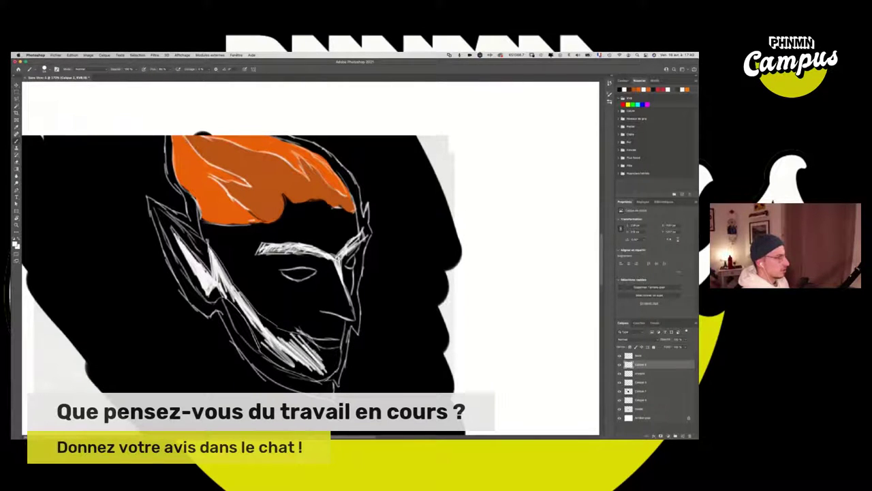
mouse_move(271, 336)
mouse_down()
mouse_move(304, 364)
mouse_move(276, 356)
mouse_move(312, 371)
mouse_move(334, 364)
mouse_move(293, 357)
mouse_move(287, 366)
mouse_move(300, 373)
mouse_up()
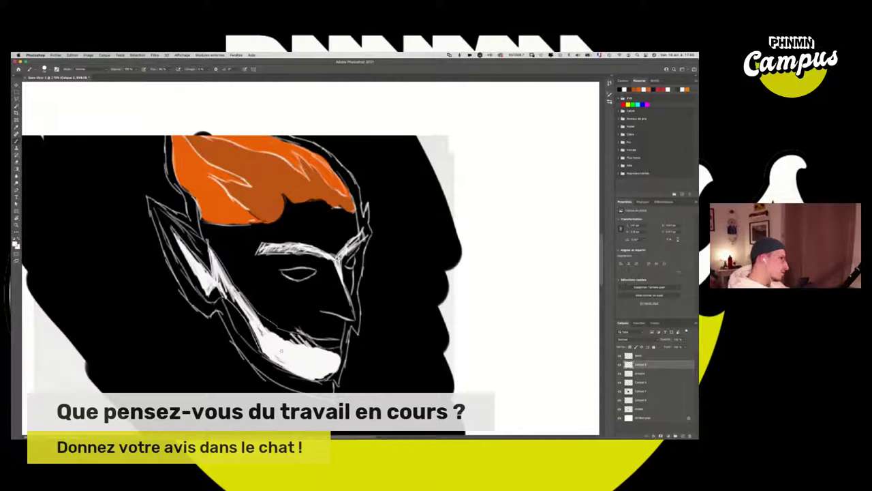
mouse_move(293, 349)
mouse_down()
mouse_move(267, 322)
mouse_move(311, 345)
mouse_up()
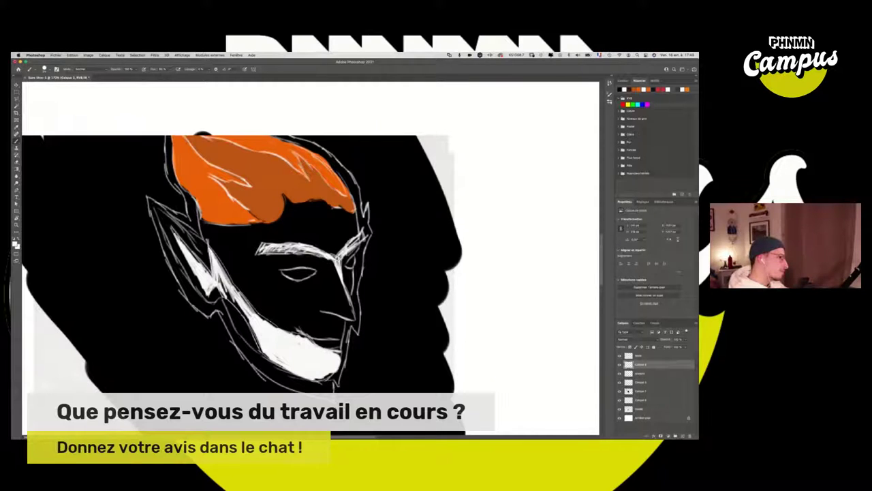
key(ctrl+z)
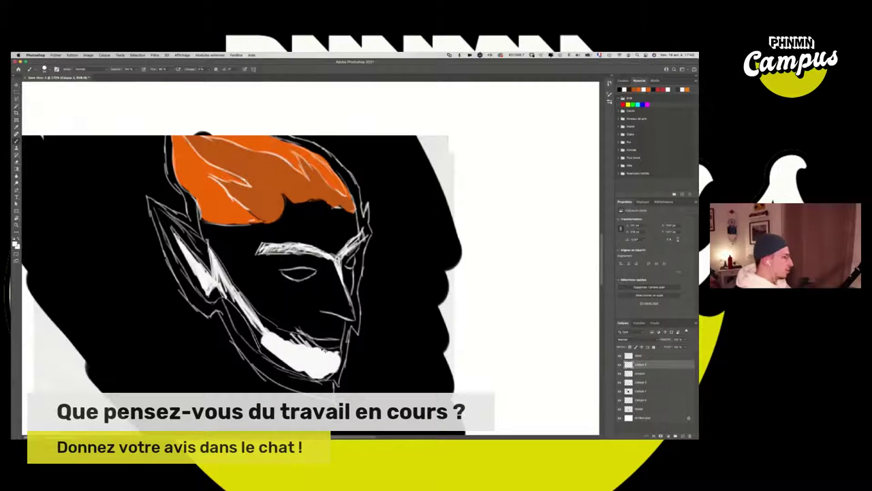
mouse_move(285, 347)
mouse_down()
mouse_move(273, 358)
mouse_move(281, 336)
mouse_up()
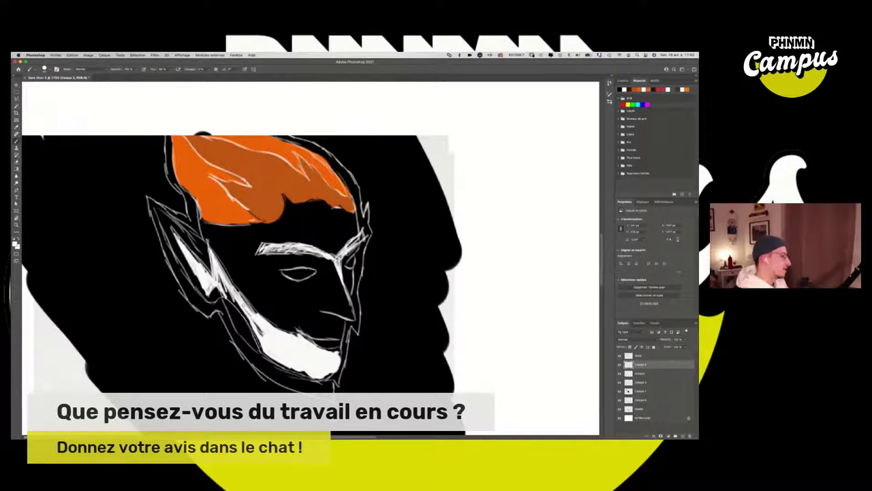
Step: Paint over the gaps in the white cheek band and the inner ear to make both shapes solid
drag(244, 308, 259, 344)
mouse_move(254, 323)
mouse_down()
mouse_move(224, 283)
mouse_move(257, 316)
mouse_up()
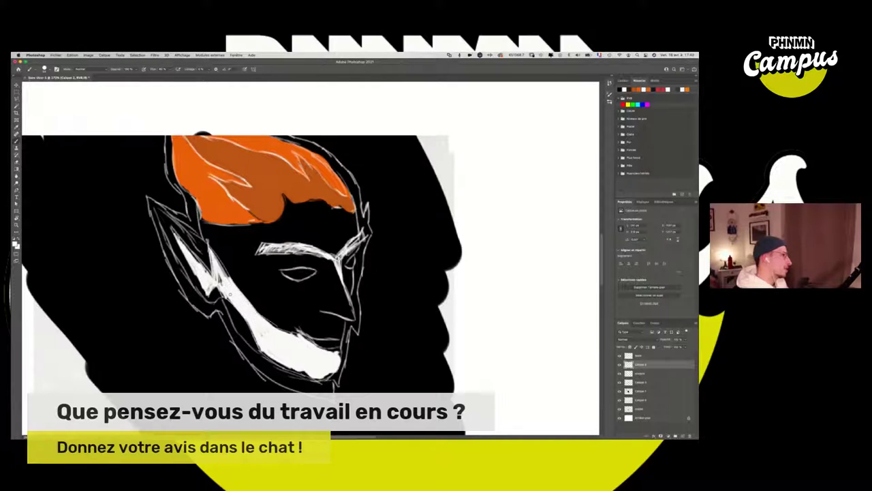
drag(217, 280, 225, 294)
mouse_move(213, 253)
mouse_down()
mouse_move(226, 276)
mouse_move(178, 236)
mouse_up()
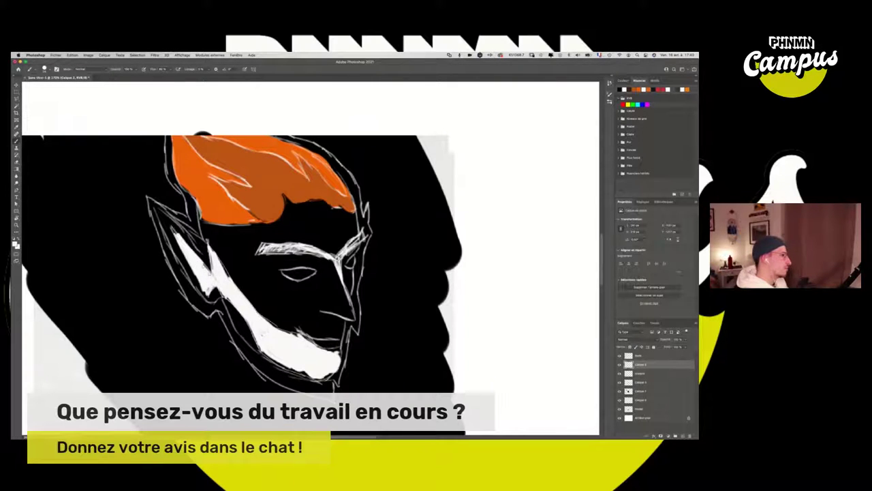
drag(202, 263, 181, 240)
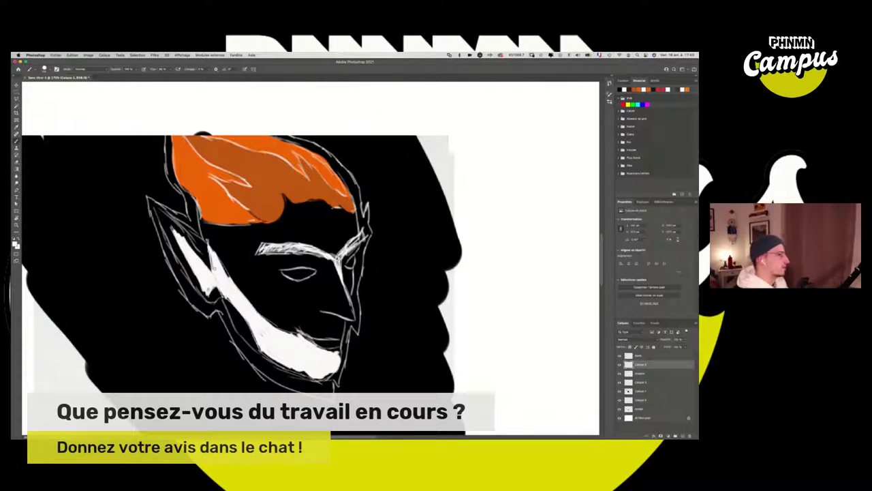
Step: Add a new layer for the skin tone and set the painting colour to light grey
scroll(286, 309, down, 5)
scroll(286, 309, up, 4)
scroll(285, 310, up, 6)
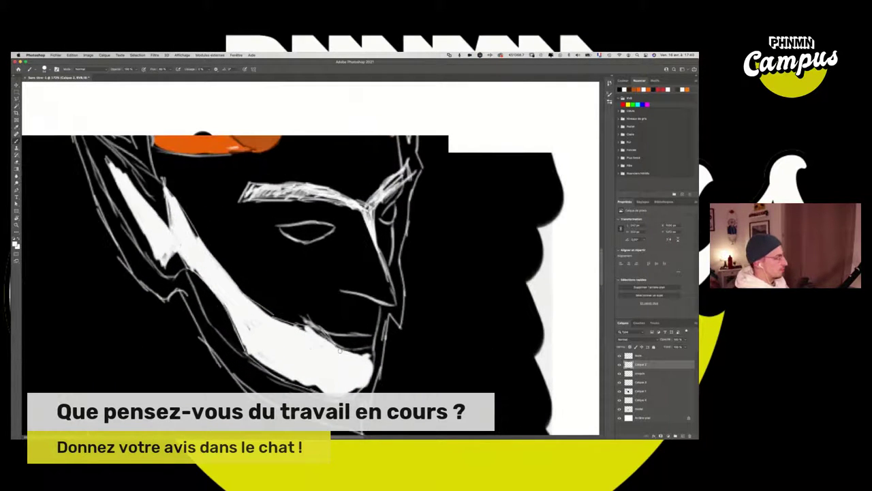
scroll(266, 329, up, 2)
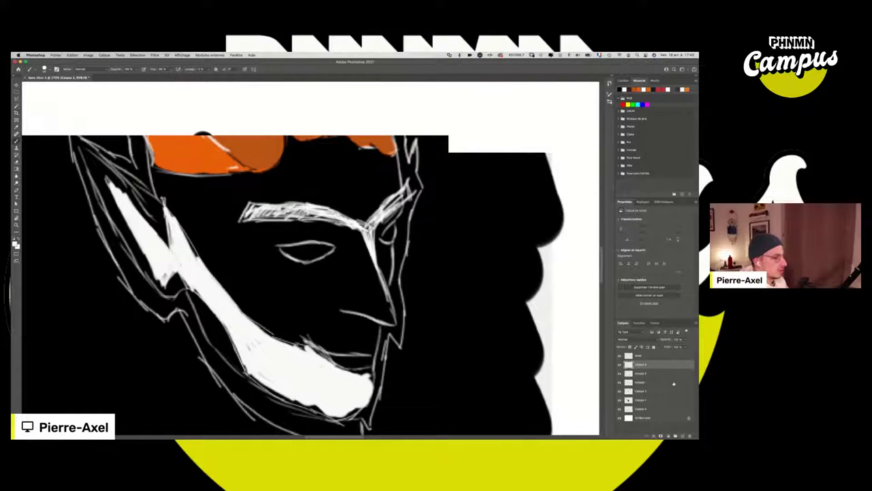
click(682, 434)
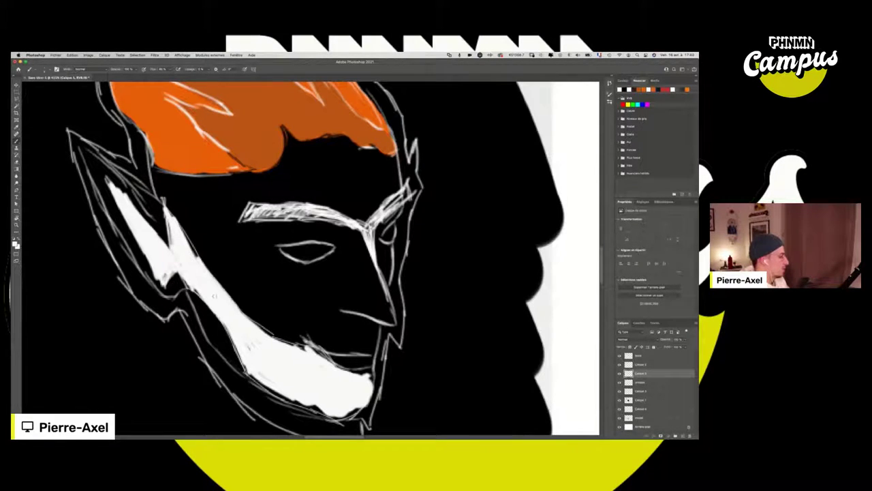
click(15, 243)
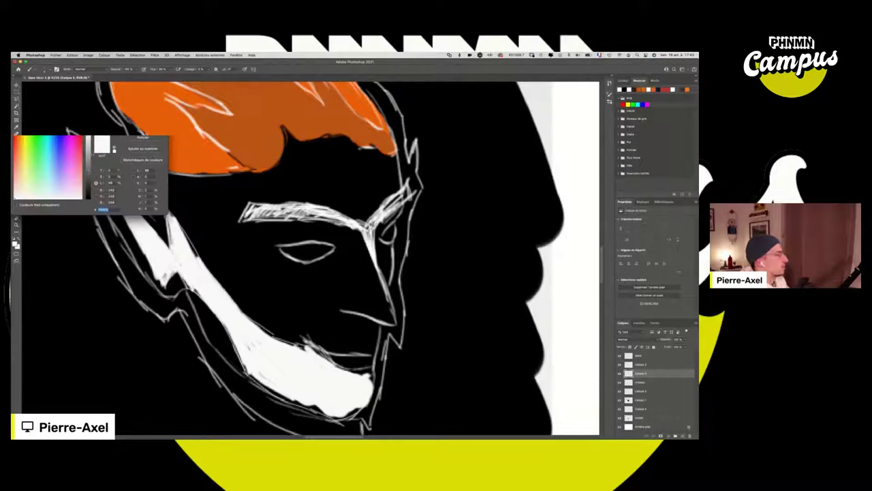
click(88, 143)
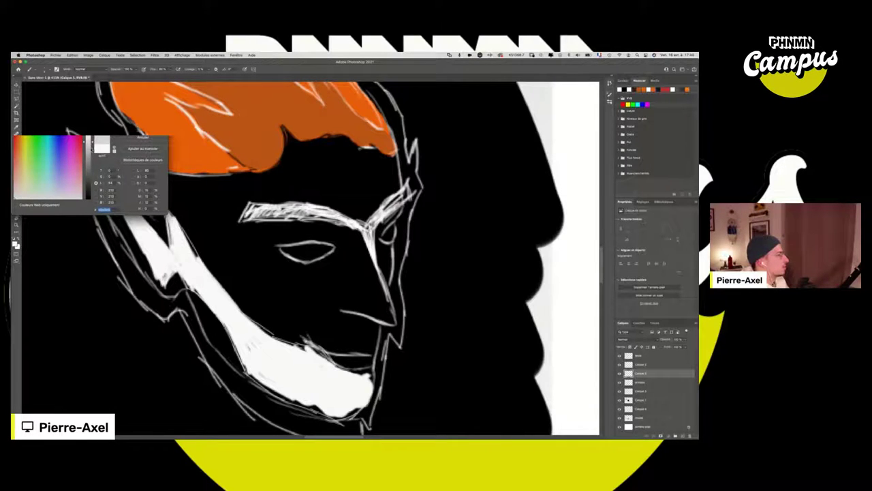
key(Return)
Step: Paint a light grey patch along the outer edge of the jaw and move the grey layer below the sketch layer
mouse_move(205, 306)
mouse_down()
mouse_move(215, 335)
mouse_move(233, 353)
mouse_move(224, 332)
mouse_move(245, 361)
mouse_move(204, 310)
mouse_move(225, 272)
mouse_move(311, 366)
mouse_move(341, 273)
mouse_move(344, 300)
mouse_up()
key(super+z)
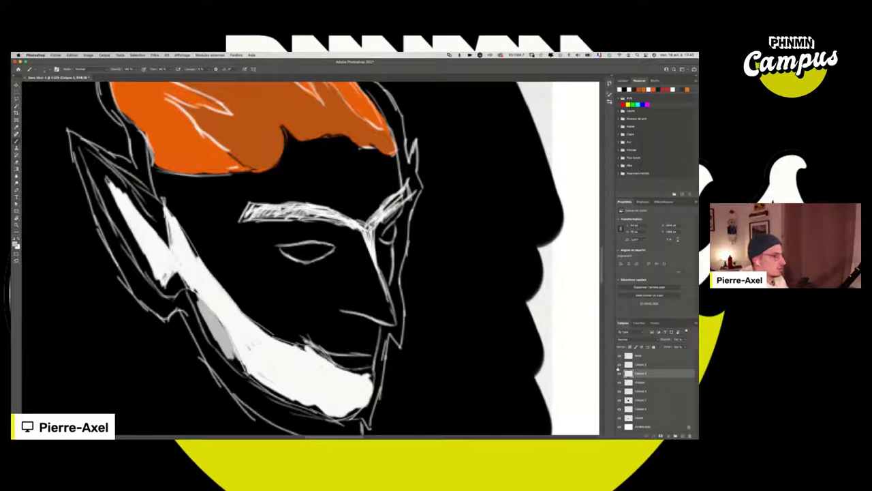
click(620, 373)
click(619, 373)
drag(663, 374, 662, 383)
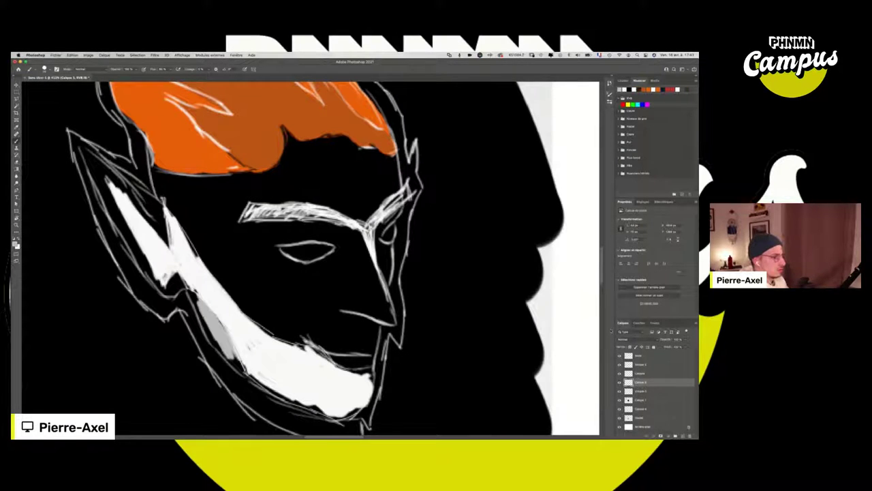
Step: Fill the face with light grey from the jaw up to the hairline, trimming the edge beside the ear
mouse_move(308, 374)
mouse_down()
mouse_move(300, 272)
mouse_move(281, 228)
mouse_move(355, 368)
mouse_move(374, 320)
mouse_move(369, 294)
mouse_move(170, 191)
mouse_move(193, 223)
mouse_up()
key(super+z)
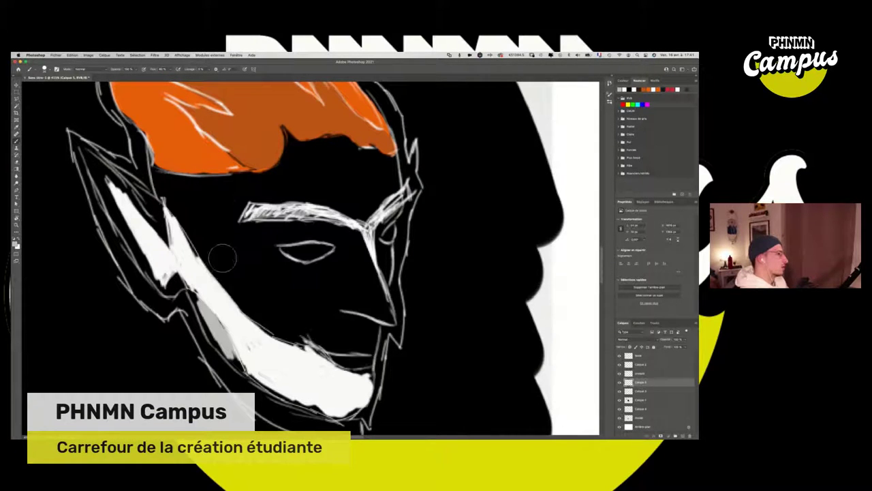
key(super+shift+z)
key(e)
drag(164, 165, 185, 175)
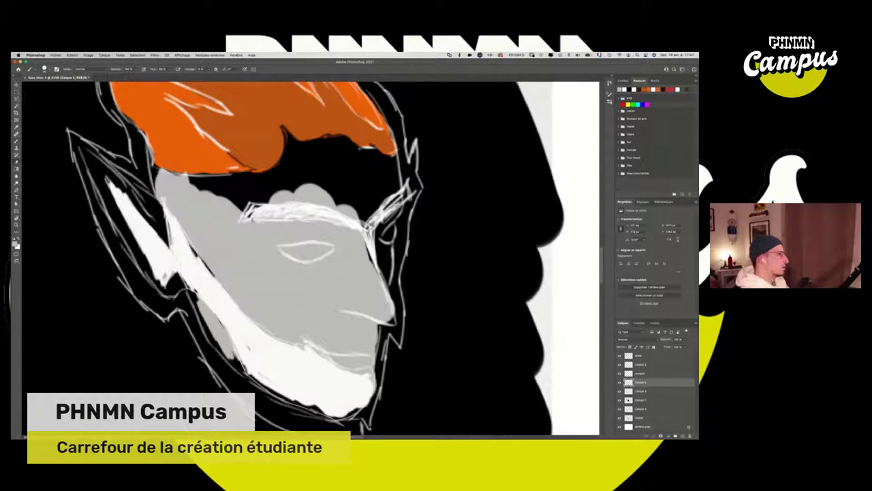
key(b)
mouse_move(309, 223)
mouse_down()
mouse_move(267, 210)
mouse_move(353, 190)
mouse_move(351, 247)
mouse_move(361, 241)
mouse_move(362, 209)
mouse_move(373, 275)
mouse_move(378, 204)
mouse_move(380, 212)
mouse_move(372, 175)
mouse_move(382, 175)
mouse_move(382, 185)
mouse_move(237, 209)
mouse_move(181, 189)
mouse_move(230, 192)
mouse_up()
mouse_move(309, 182)
mouse_down()
mouse_move(297, 181)
mouse_move(291, 146)
mouse_move(350, 151)
mouse_up()
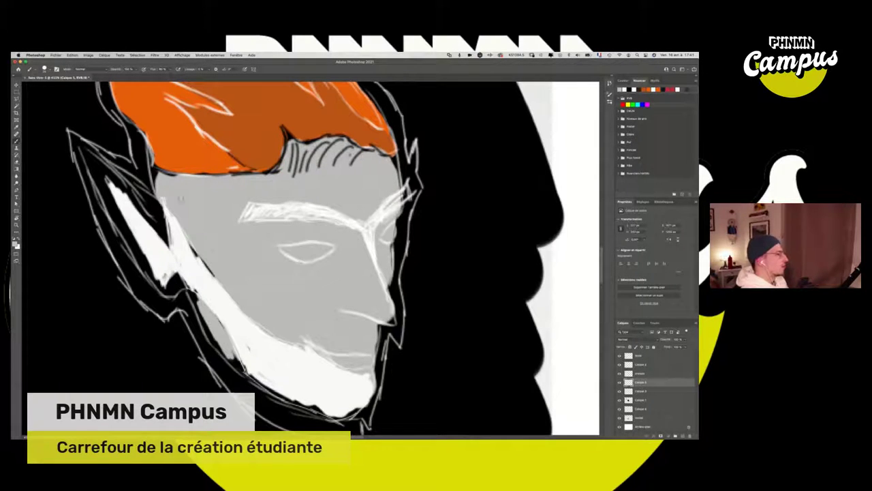
Step: Extend the light grey to the outer side of the jaw and the ear around its white centre
scroll(203, 181, down, 5)
scroll(205, 175, up, 2)
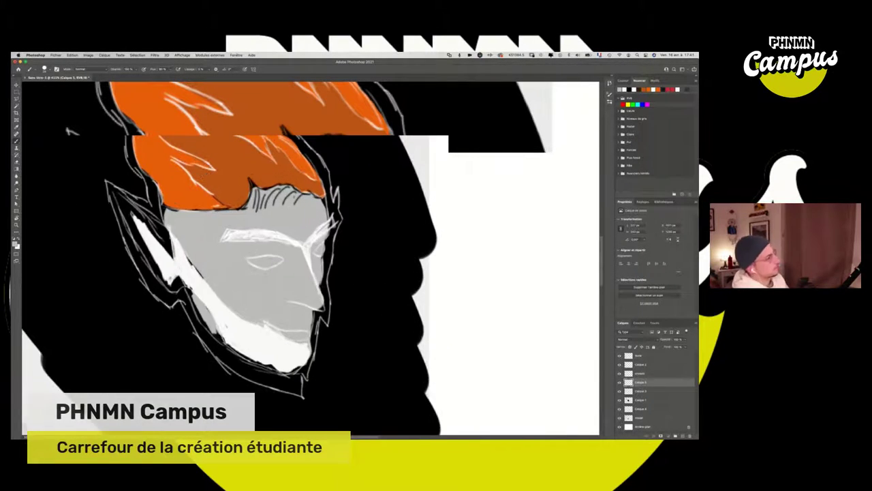
scroll(180, 271, up, 3)
drag(202, 312, 251, 385)
mouse_move(191, 311)
mouse_down()
mouse_move(197, 313)
mouse_move(139, 249)
mouse_move(108, 182)
mouse_move(179, 270)
mouse_move(139, 206)
mouse_move(187, 267)
mouse_move(127, 194)
mouse_move(188, 262)
mouse_up()
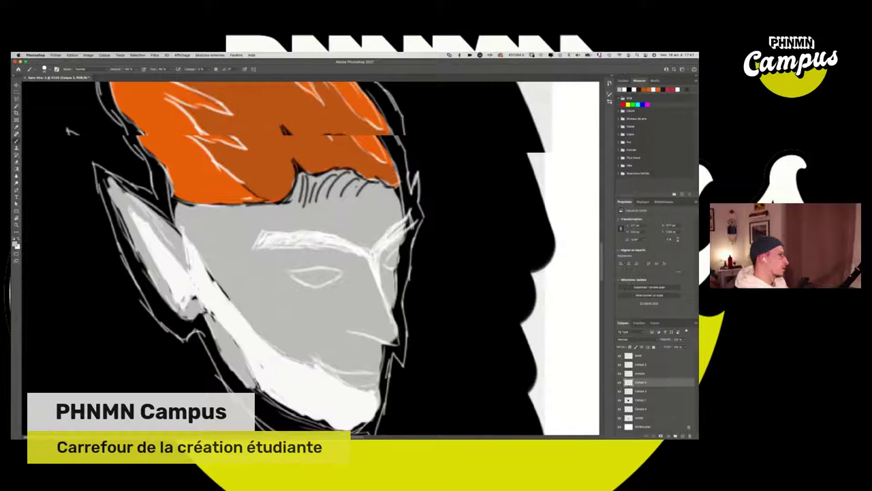
Step: Select the sketch layer, sample the off-white of the eye outline, and fill both eyes with it
scroll(326, 274, down, 2)
scroll(327, 274, up, 2)
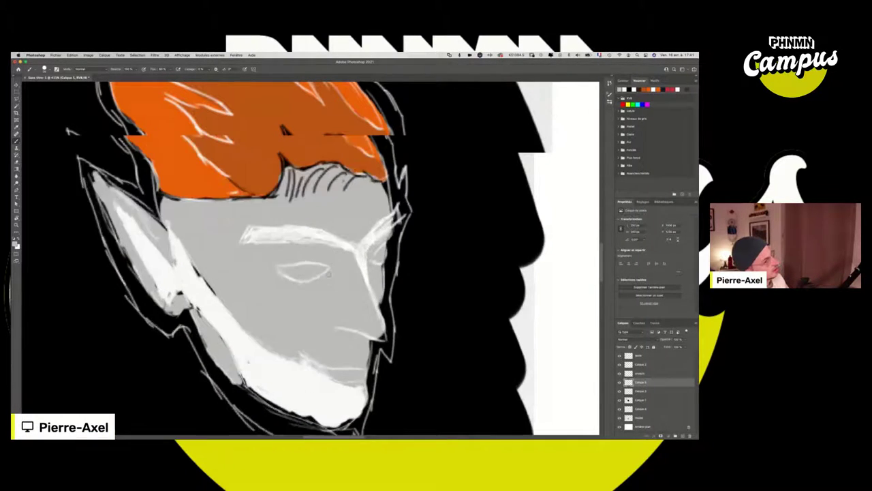
scroll(320, 273, down, 4)
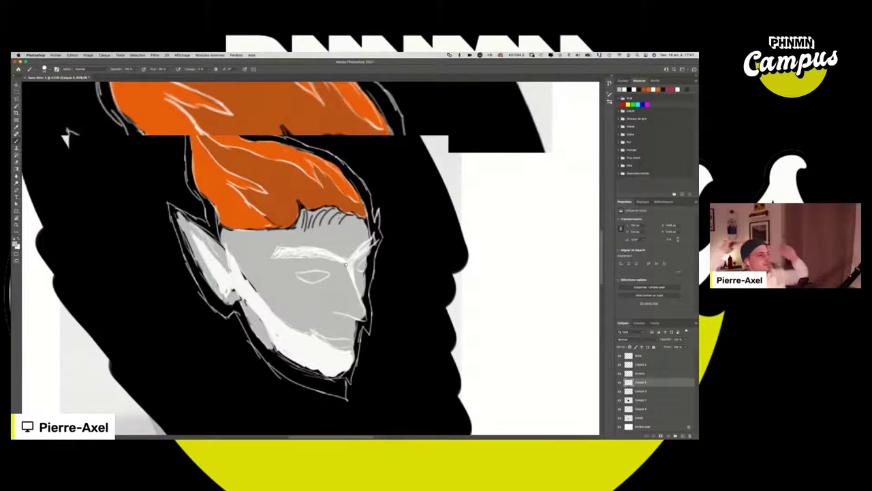
scroll(301, 260, up, 3)
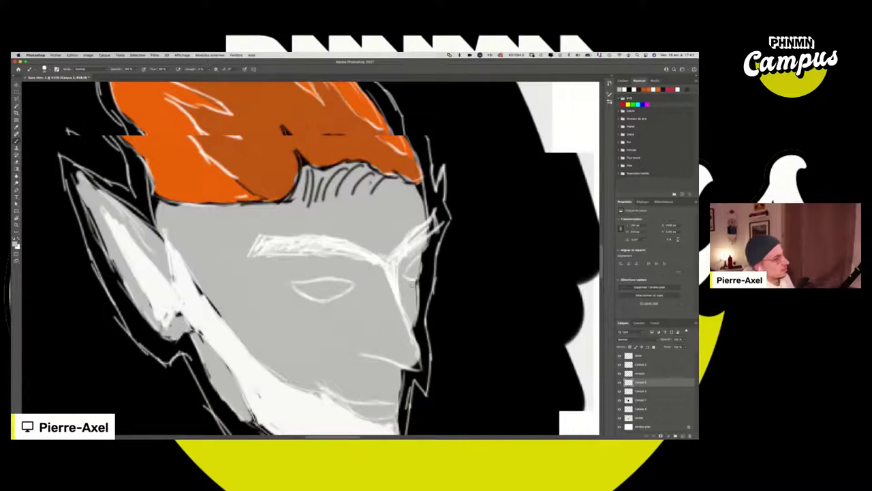
click(634, 373)
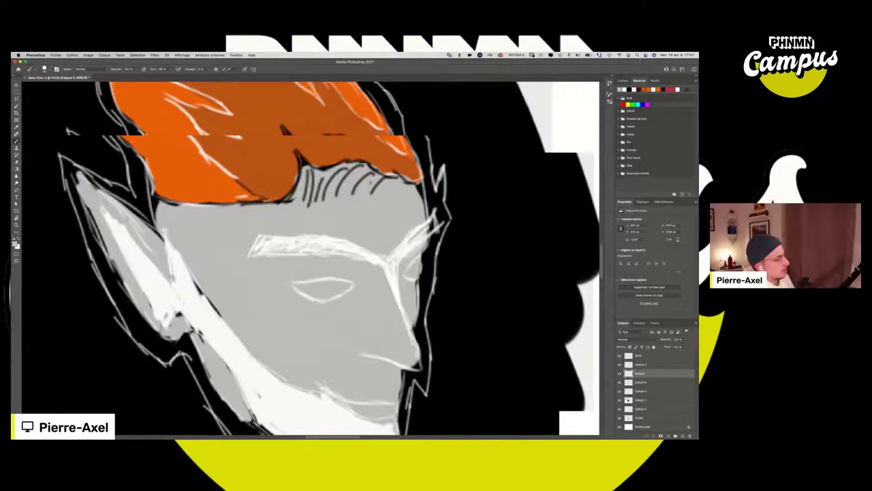
alt+click(318, 298)
mouse_move(320, 292)
mouse_down()
mouse_move(299, 287)
mouse_move(337, 284)
mouse_move(306, 291)
mouse_move(339, 284)
mouse_up()
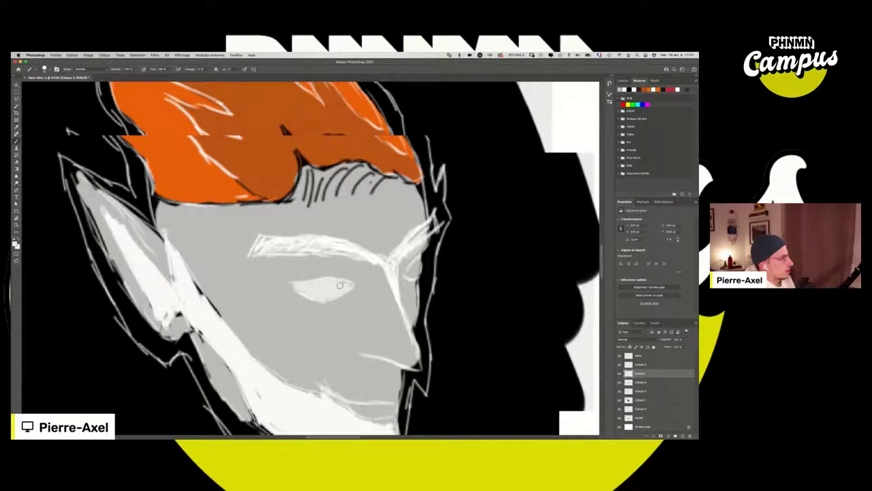
drag(413, 274, 414, 269)
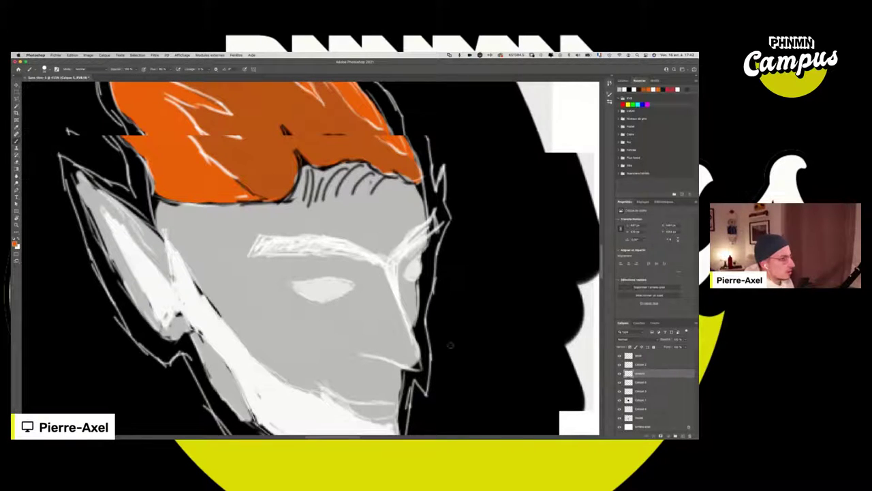
Step: Add a new layer above the sketch layer for the iris colour
drag(343, 299, 339, 299)
click(683, 436)
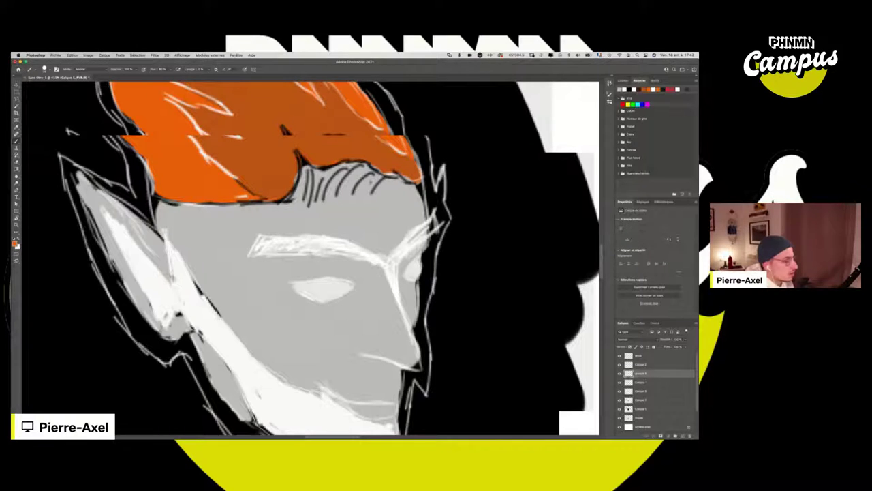
scroll(317, 265, up, 1)
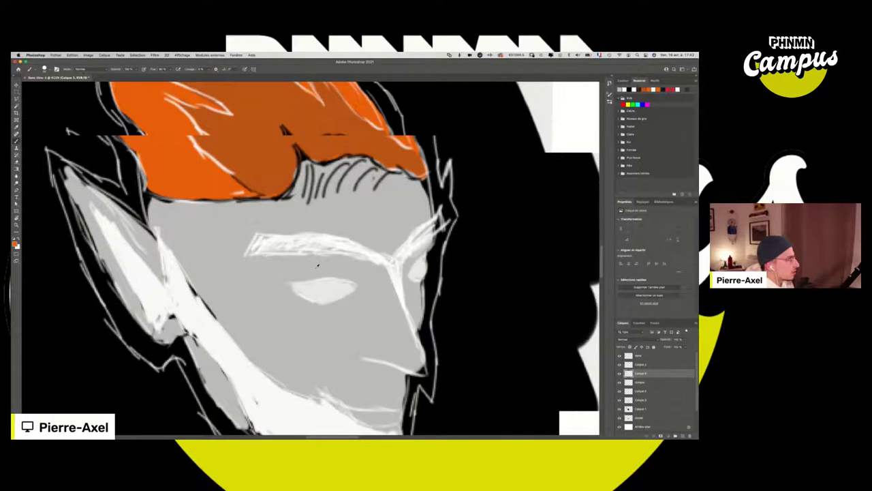
Step: Try an orange iris in the near eye, outlining its edges and filling it with short strokes
scroll(318, 266, up, 3)
mouse_move(330, 295)
mouse_down()
mouse_move(333, 318)
mouse_move(343, 304)
mouse_move(321, 302)
mouse_move(306, 318)
mouse_up()
scroll(409, 264, down, 5)
scroll(412, 259, up, 1)
scroll(413, 261, up, 3)
key(super+z)
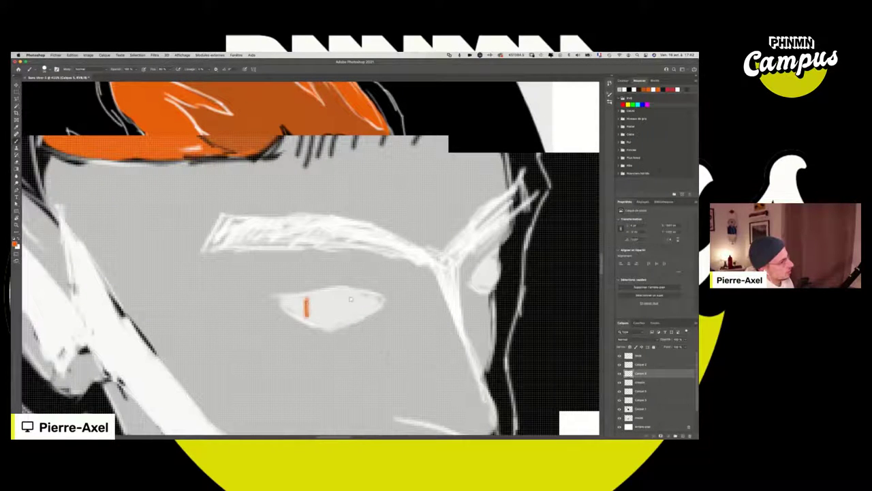
drag(359, 295, 359, 318)
scroll(355, 284, down, 5)
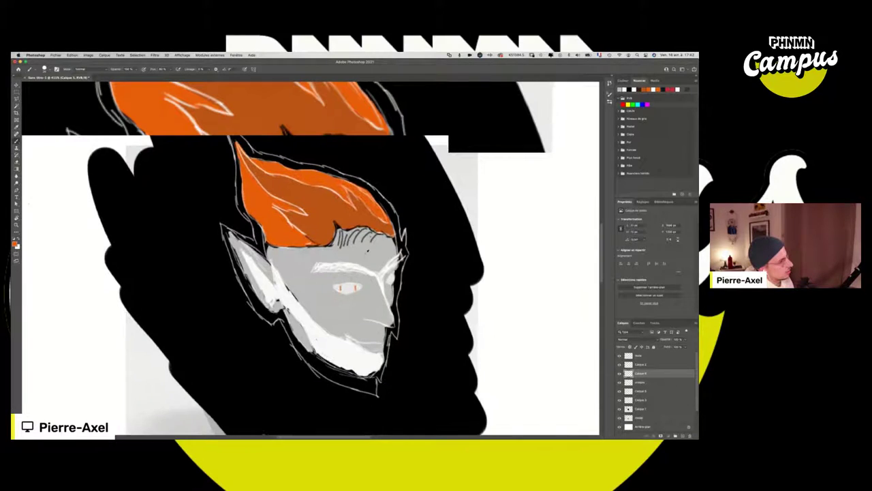
scroll(362, 256, up, 3)
drag(345, 318, 332, 339)
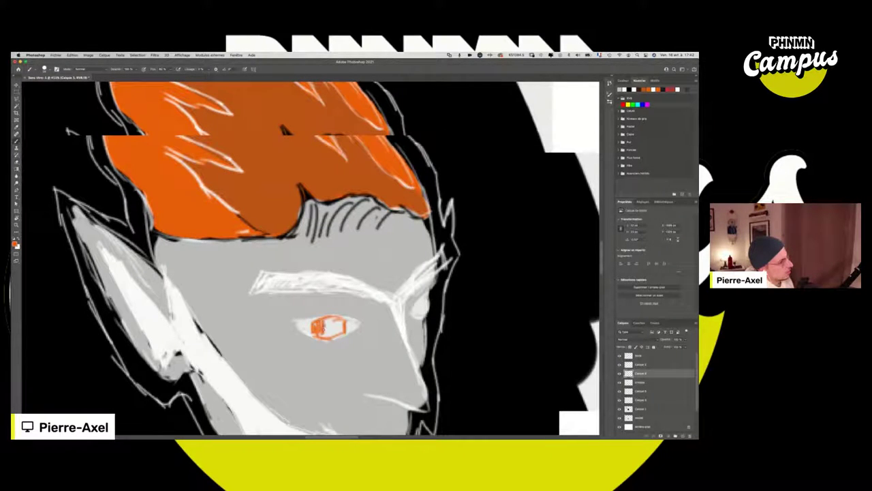
drag(331, 319, 331, 335)
Step: Try a white highlight in the orange iris, then undo the iris painting
scroll(339, 300, up, 2)
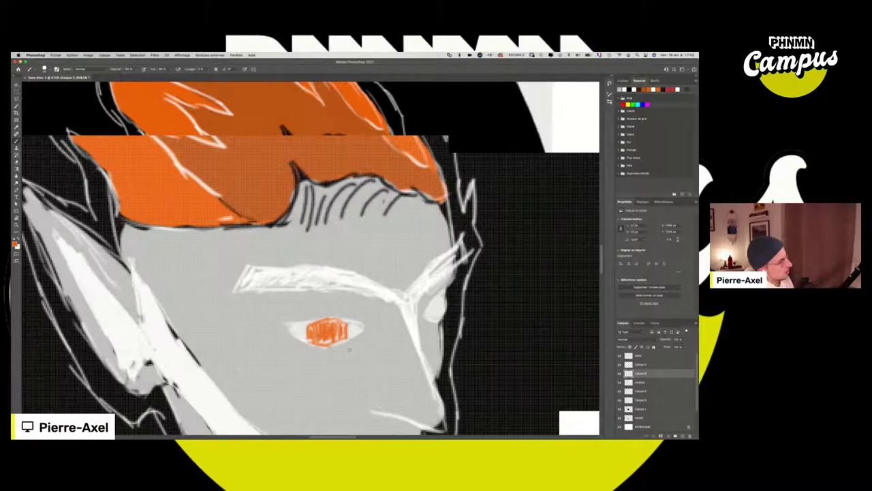
mouse_move(349, 349)
mouse_down()
mouse_move(352, 335)
mouse_move(333, 319)
mouse_up()
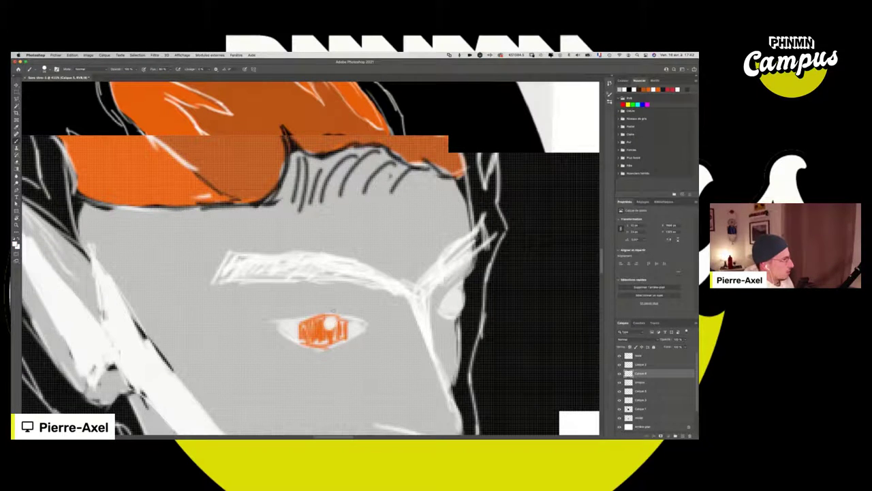
scroll(335, 310, down, 10)
scroll(351, 310, up, 5)
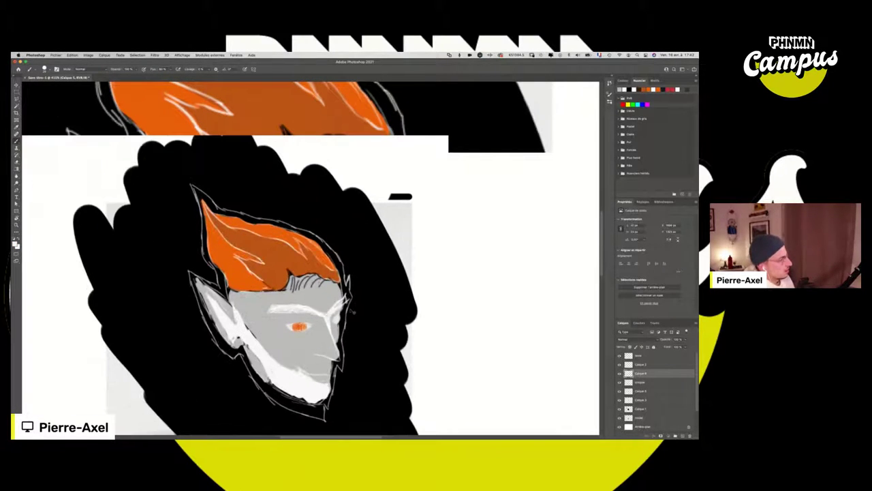
key(super+z)
key(super+z)
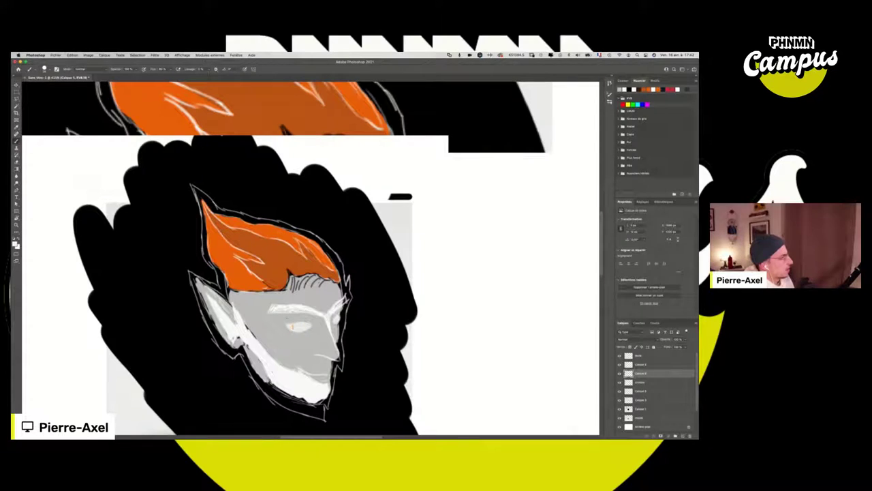
Step: Examine the face and the blank eyes up close and within the whole head
scroll(290, 311, up, 5)
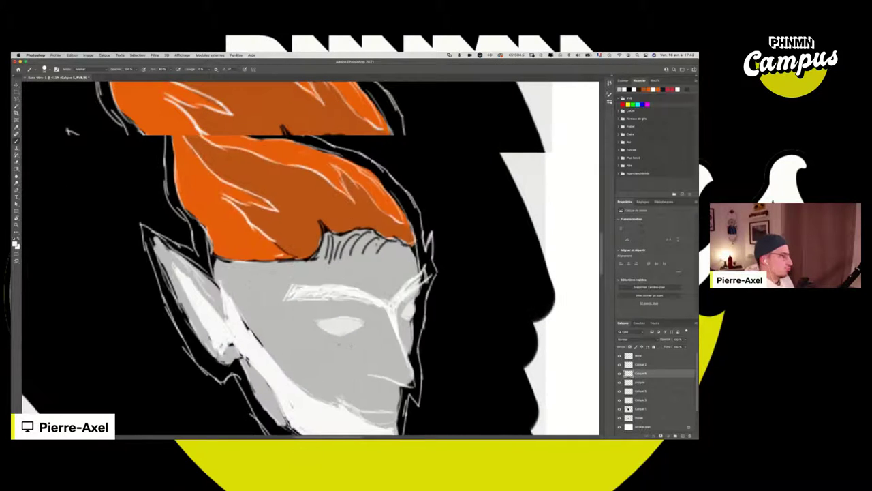
scroll(286, 327, up, 2)
scroll(286, 327, down, 2)
scroll(286, 327, down, 4)
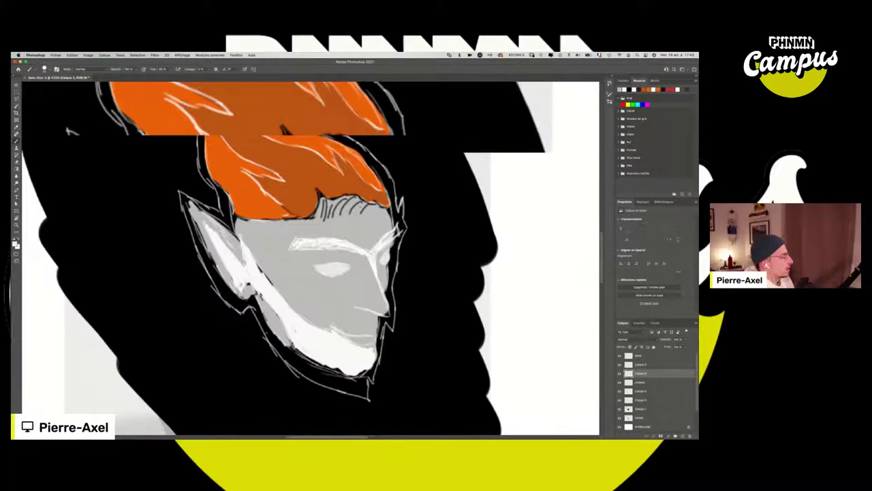
scroll(272, 328, down, 4)
scroll(286, 328, up, 1)
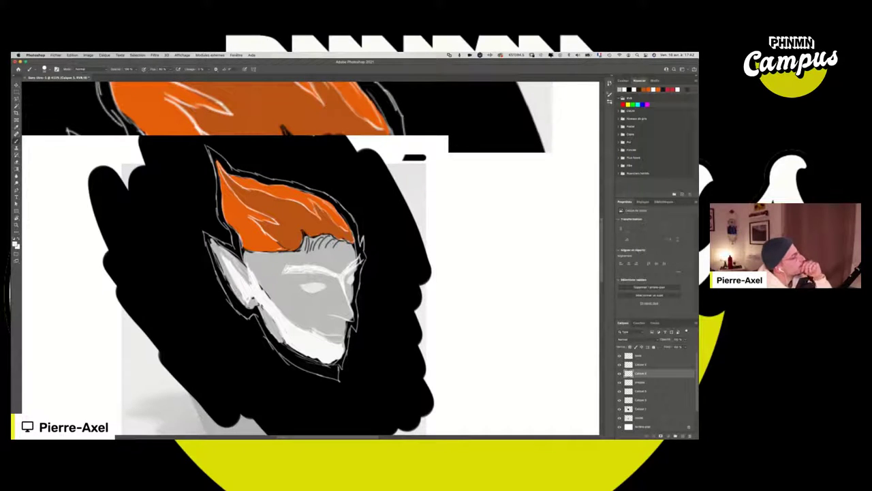
scroll(293, 286, up, 2)
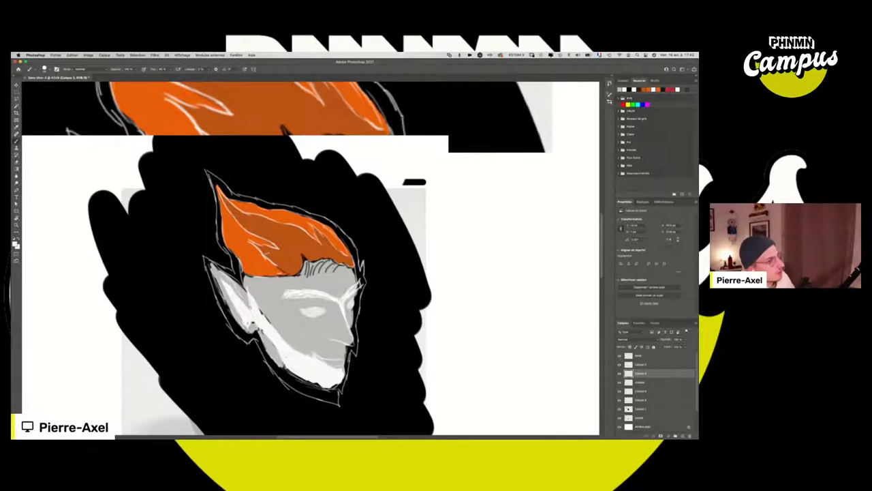
scroll(316, 321, up, 3)
scroll(316, 320, down, 3)
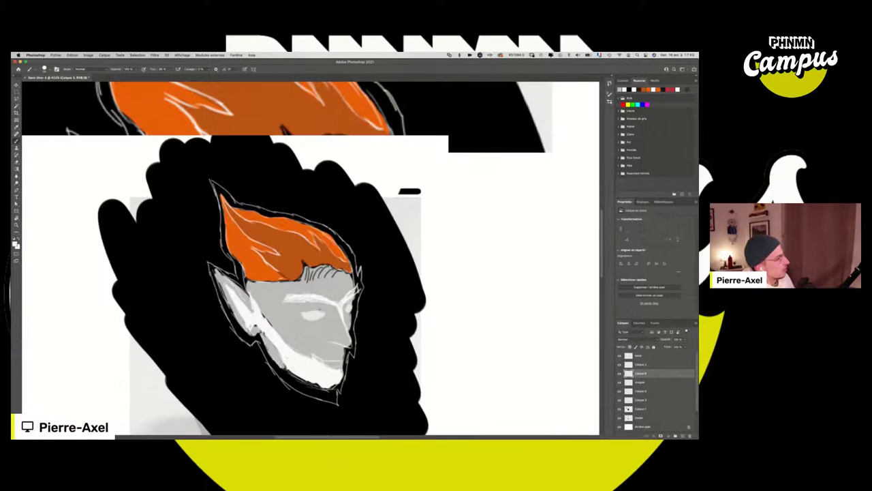
scroll(316, 320, up, 2)
scroll(309, 346, up, 4)
Step: Take the Eraser, toggle the visibility of individual layers to identify them, and select the second layer in the stack
key(e)
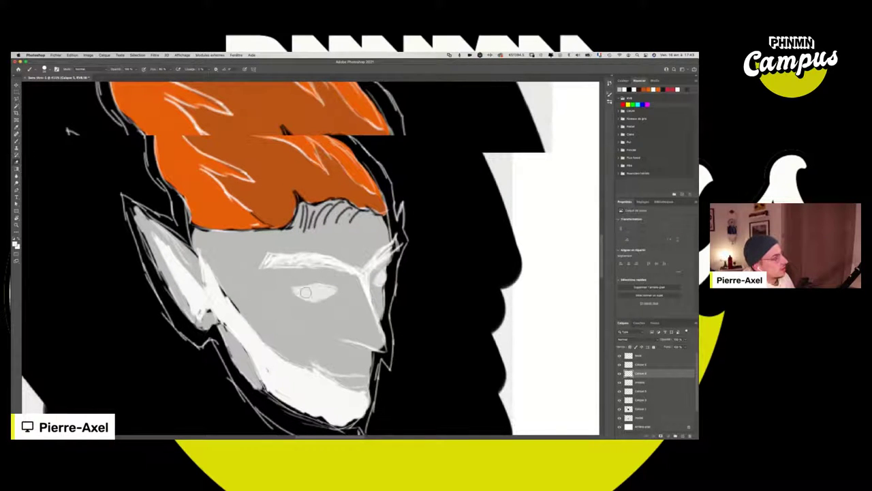
scroll(309, 289, up, 1)
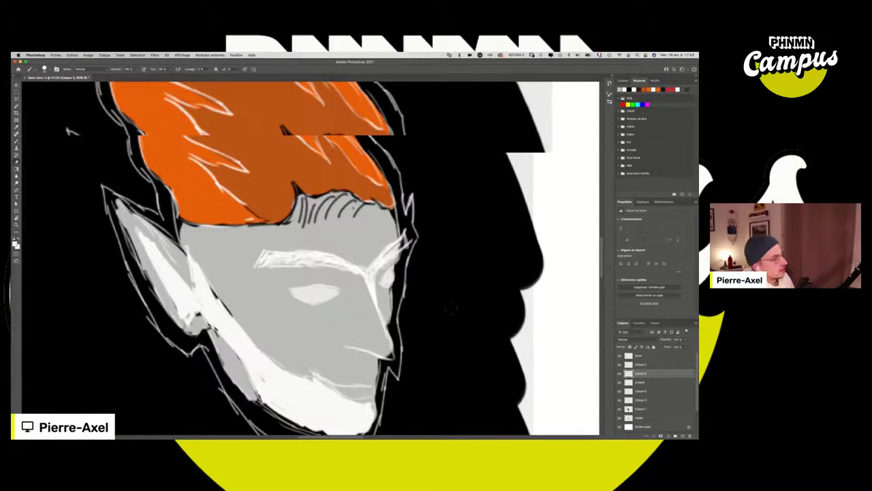
click(644, 382)
click(620, 382)
click(619, 382)
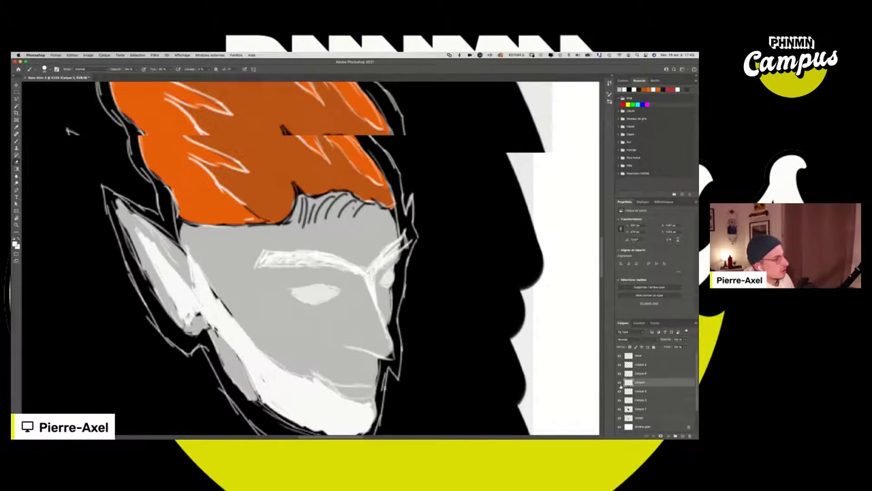
click(619, 391)
click(619, 391)
click(620, 400)
click(619, 400)
click(619, 364)
click(619, 365)
click(620, 365)
click(620, 366)
click(641, 365)
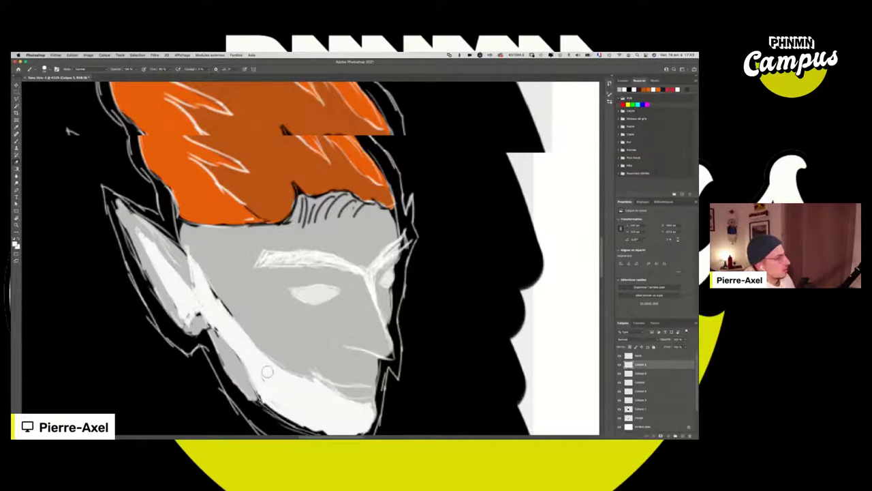
Step: Try erasing along the inner edge of the white jaw highlight, undoing each stroke
drag(251, 338, 265, 355)
key(super+z)
mouse_move(224, 291)
mouse_down()
mouse_move(251, 332)
mouse_move(212, 277)
mouse_up()
key(super+z)
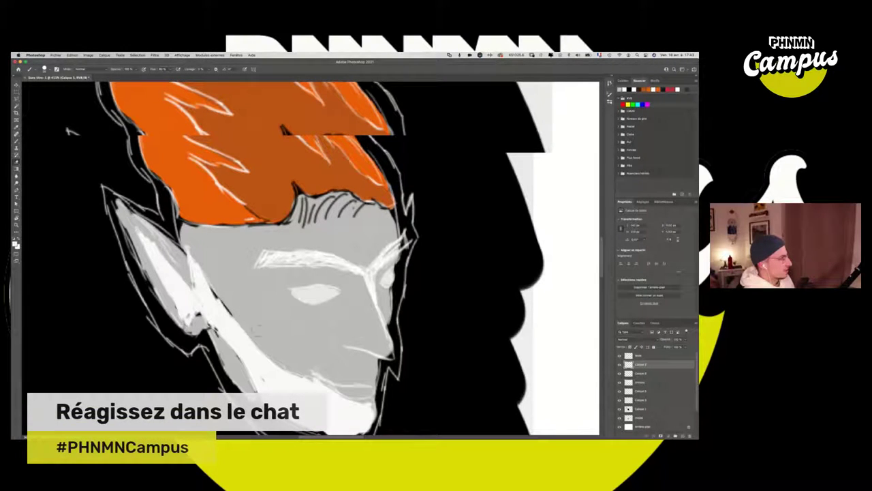
drag(275, 353, 311, 376)
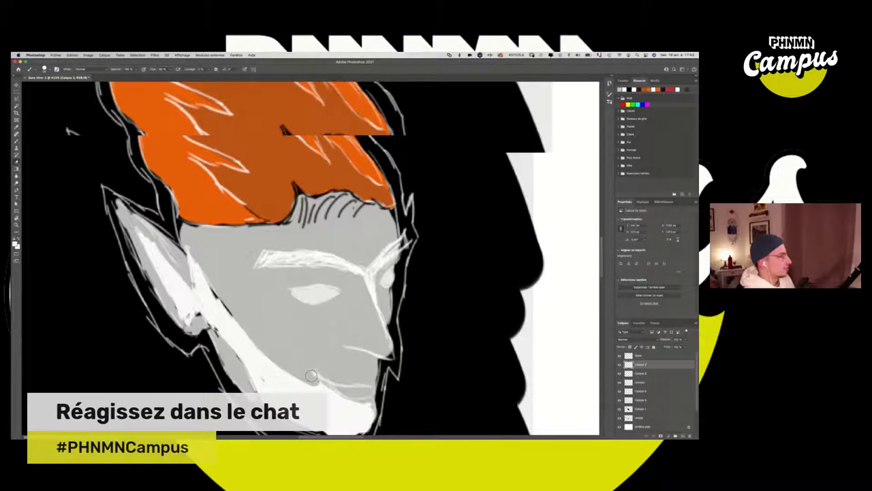
key(super+z)
Step: Switch to Safari, preview the blue dragon head mascot logo as a reference, and return to Photoshop
key(super+Tab)
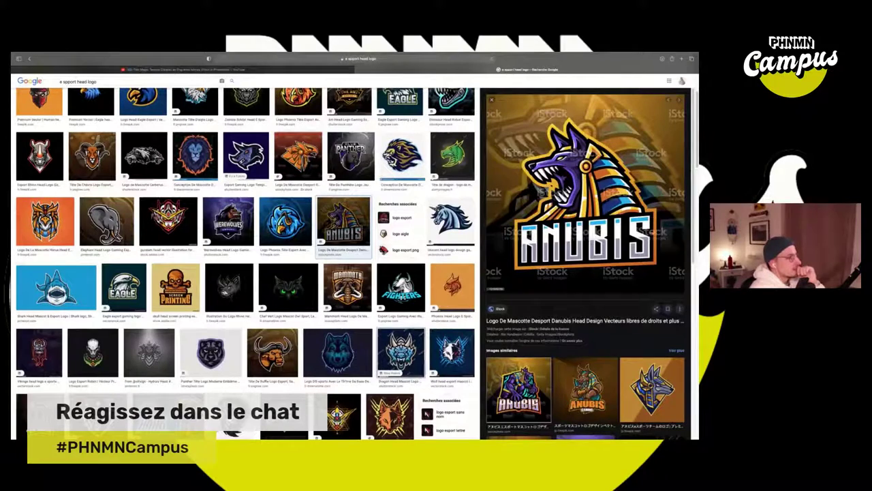
click(409, 348)
click(410, 348)
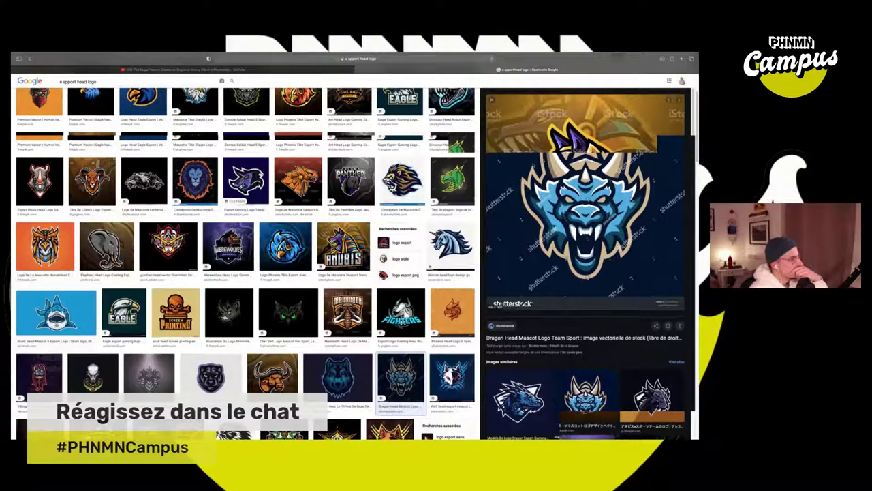
key(super+Tab)
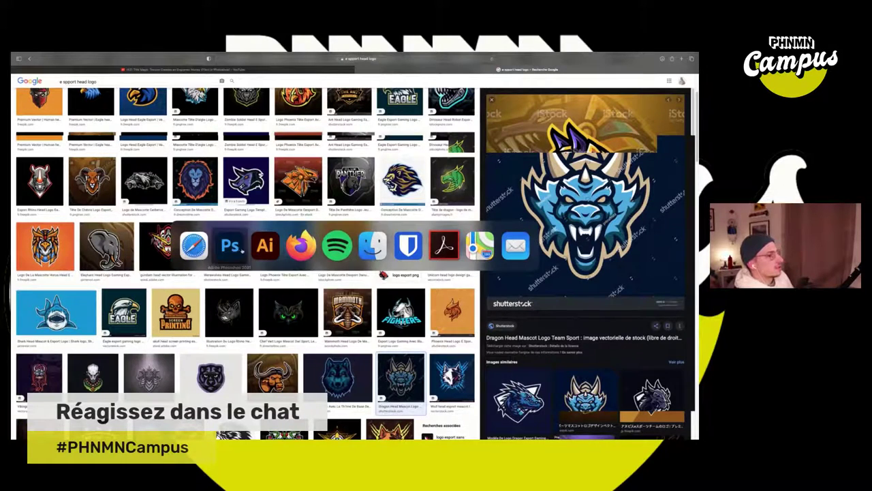
key(super+Tab)
Step: Try a black outline along the upper edge of the near eyebrow and undo it
scroll(339, 237, up, 5)
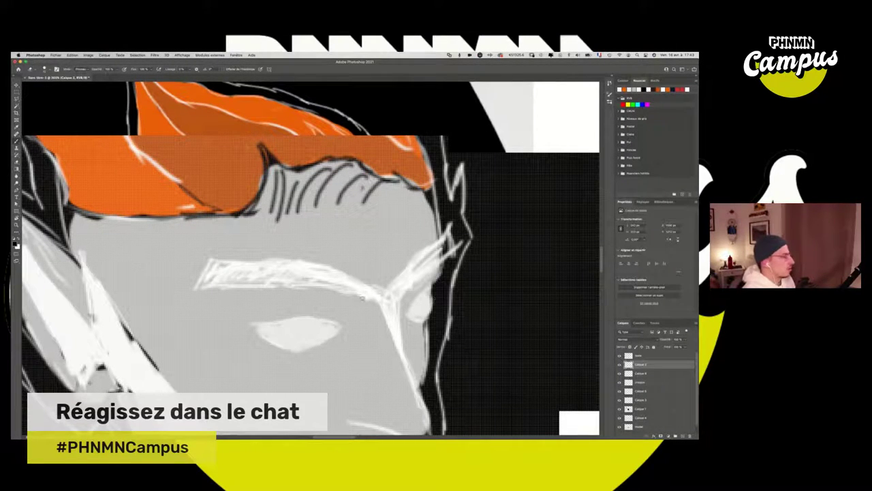
mouse_move(376, 285)
mouse_down()
mouse_move(334, 264)
mouse_move(208, 247)
mouse_up()
key(super+z)
key(super+z)
key(super+z)
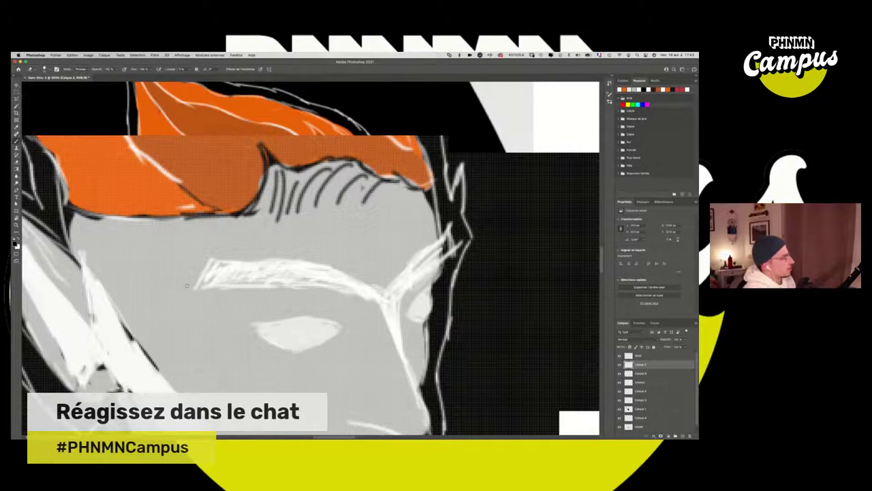
Step: Outline both white eyebrows and the pointed wedge between them at the bridge of the nose in black
mouse_move(187, 286)
mouse_down()
mouse_move(208, 247)
mouse_move(234, 257)
mouse_move(210, 257)
mouse_move(216, 250)
mouse_move(283, 257)
mouse_move(361, 284)
mouse_up()
drag(312, 263, 368, 287)
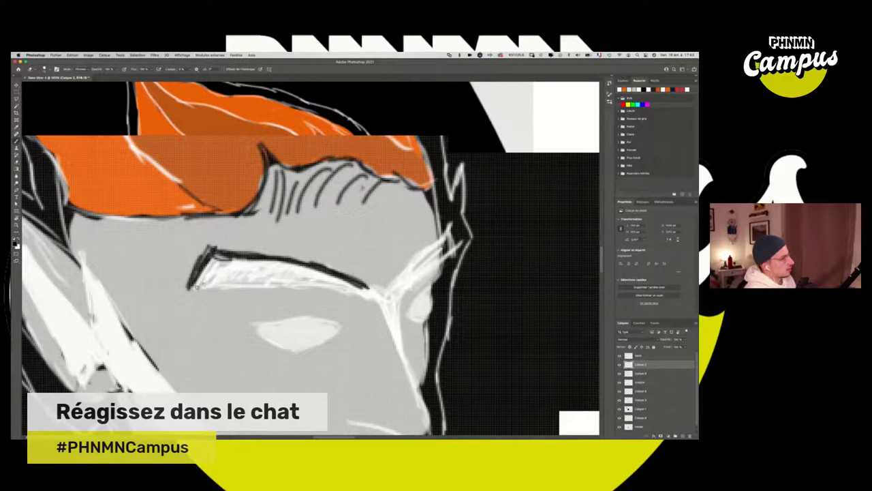
mouse_move(198, 287)
mouse_down()
mouse_move(319, 287)
mouse_move(373, 300)
mouse_move(391, 293)
mouse_move(427, 248)
mouse_up()
drag(380, 289, 454, 227)
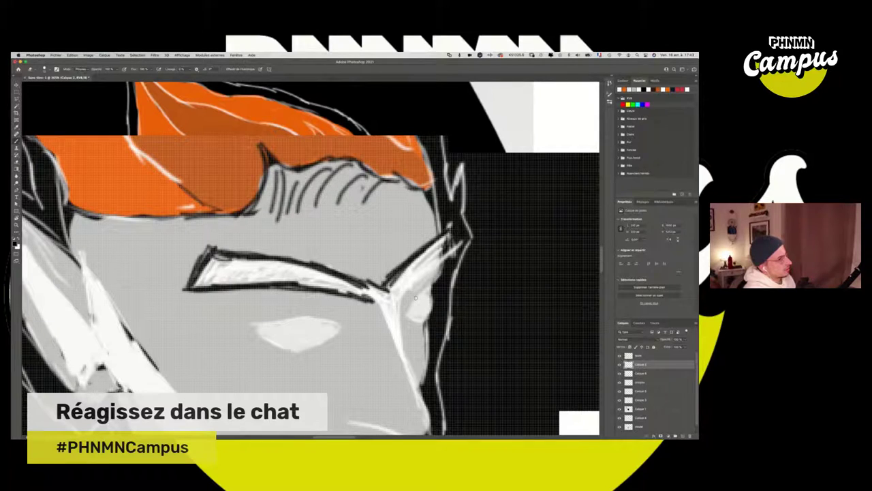
drag(399, 304, 457, 242)
drag(373, 299, 394, 347)
drag(400, 301, 401, 359)
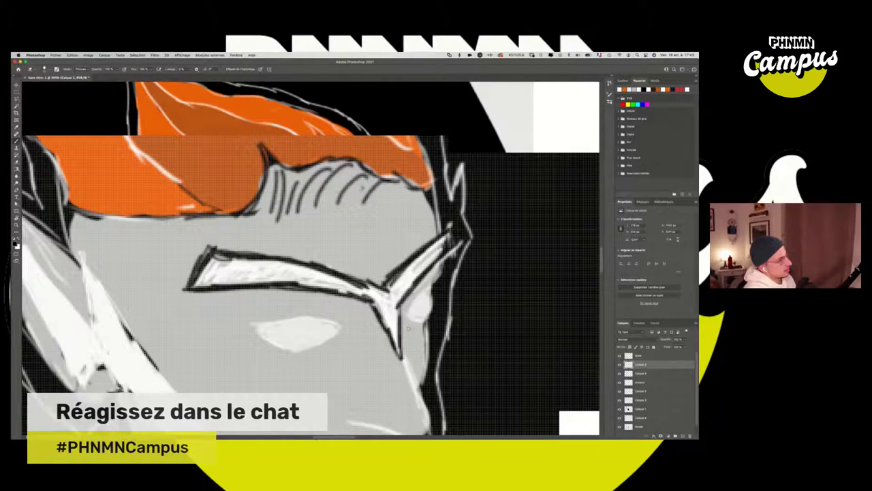
Step: Add short black hair strokes inside the white of both eyebrows
scroll(372, 230, down, 5)
scroll(359, 315, up, 5)
scroll(340, 270, down, 5)
scroll(340, 269, up, 4)
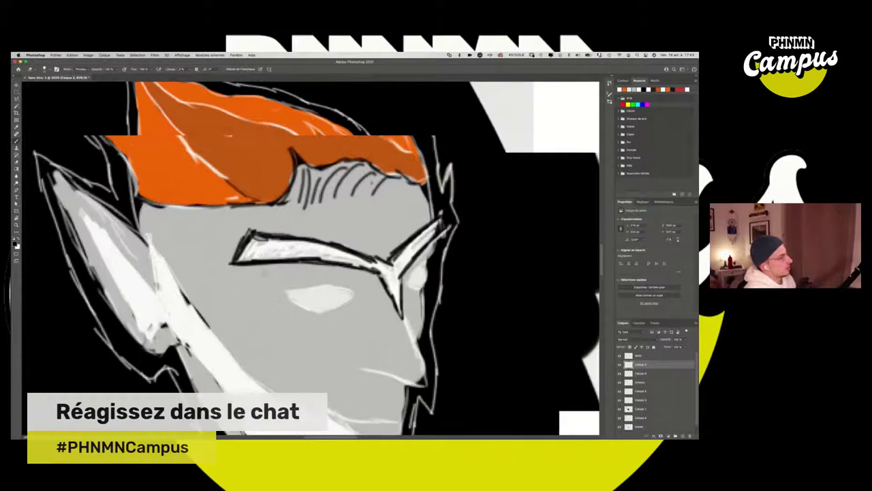
drag(261, 254, 270, 260)
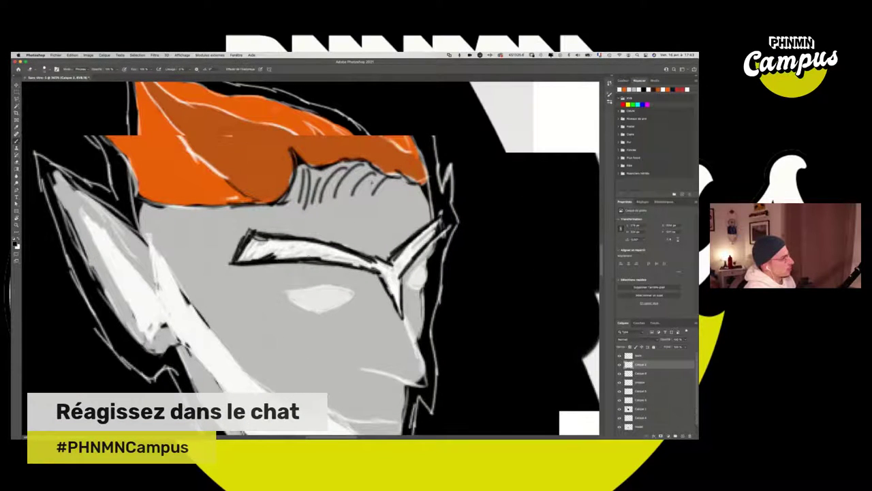
drag(281, 242, 325, 242)
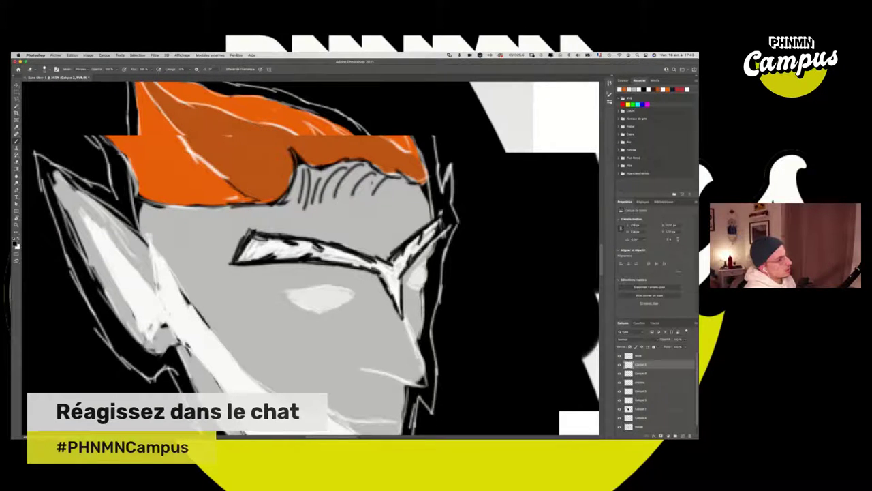
scroll(402, 265, down, 2)
scroll(389, 280, up, 1)
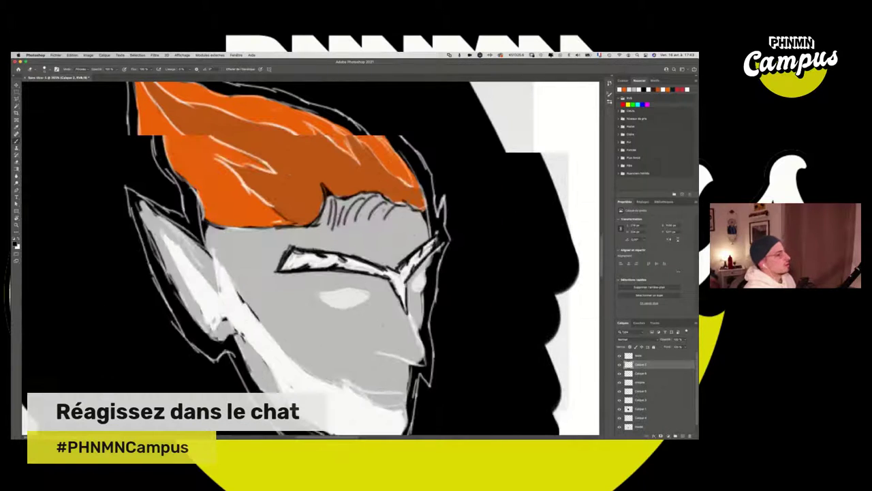
Step: Switch to Illustrator and close the elf head line drawing without saving it
scroll(390, 281, up, 1)
key(super+Tab)
key(super+Tab)
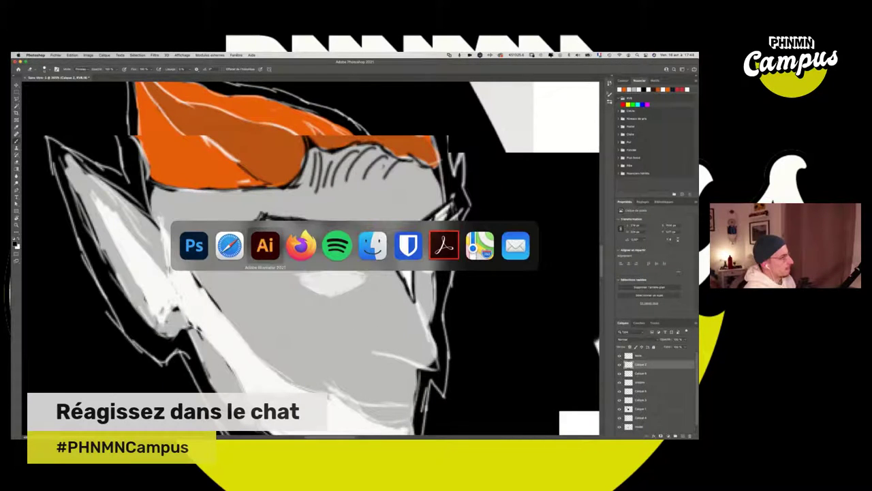
key(super+Tab)
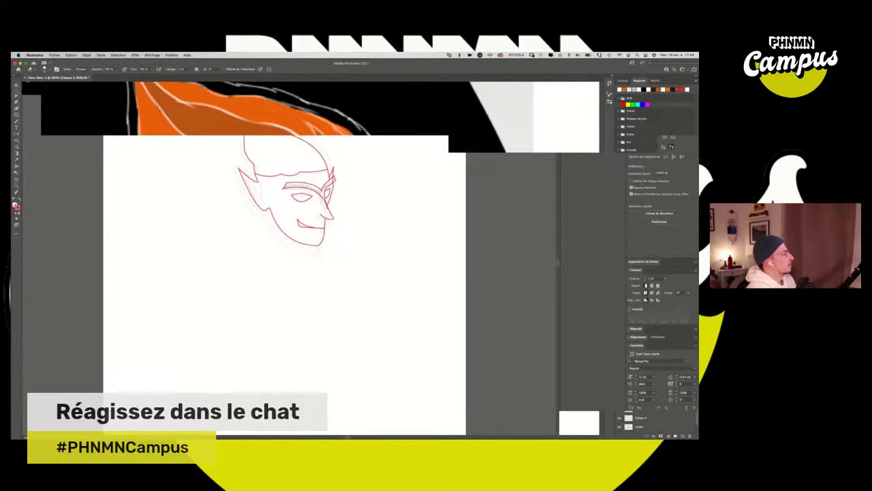
key(super+w)
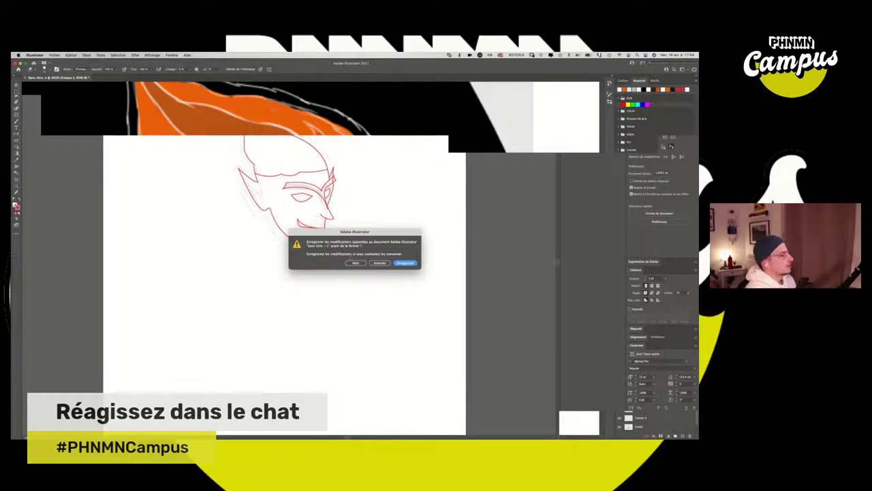
key(super+d)
Step: Switch to Safari, preview the blue phoenix head logo with headphones as a reference, and return to Photoshop
key(super+Tab)
key(super+Tab)
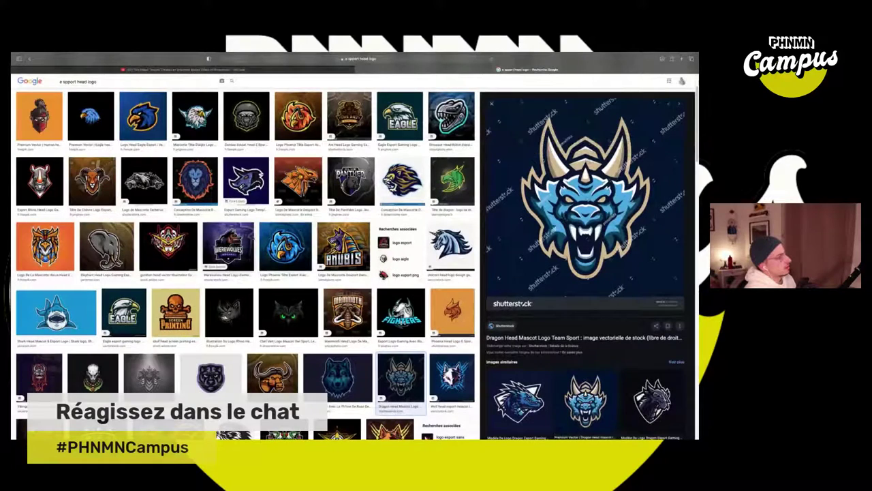
click(285, 248)
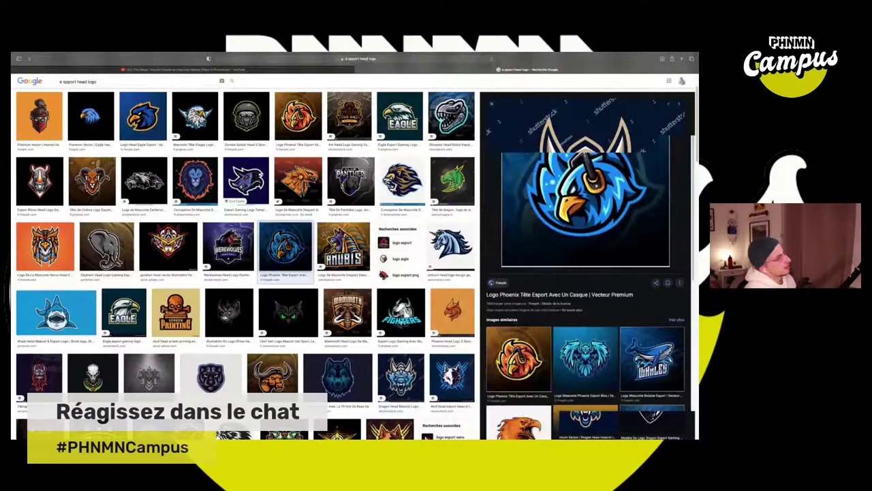
key(super+Tab)
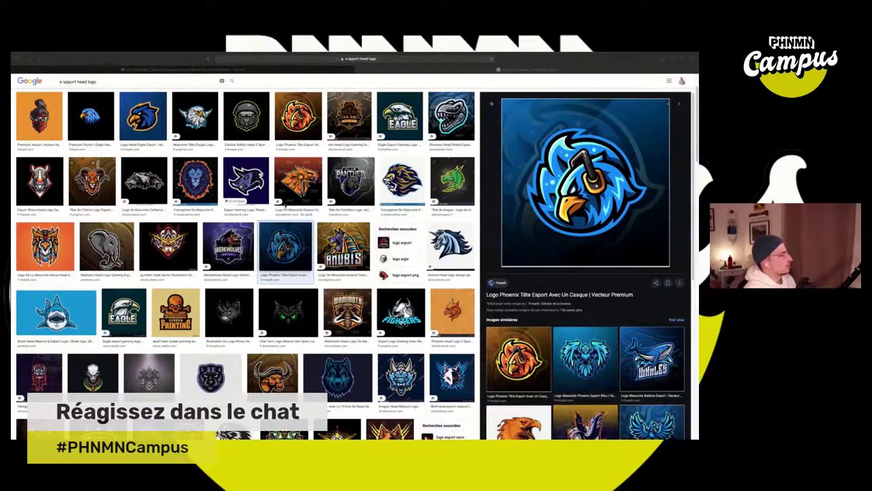
key(super+Tab)
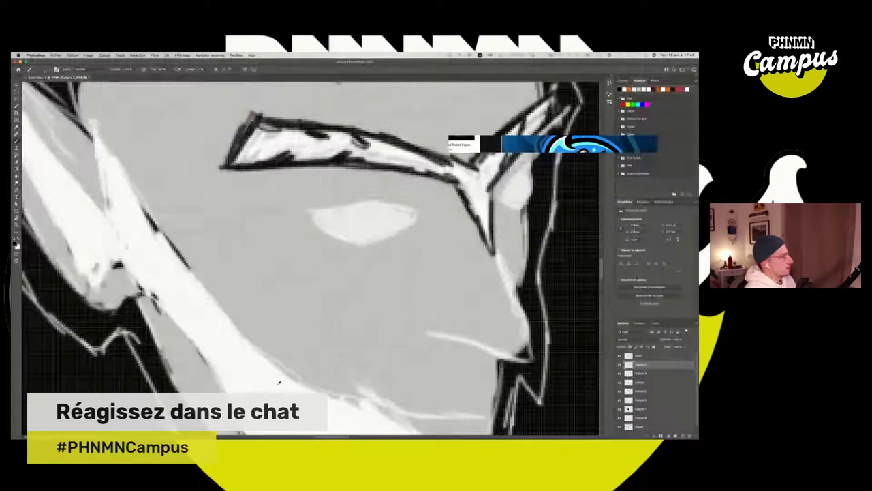
Step: Outline the white shapes of the near eye and the far eye in black
mouse_move(299, 205)
mouse_down()
mouse_move(318, 235)
mouse_move(354, 257)
mouse_move(429, 219)
mouse_move(315, 206)
mouse_move(409, 205)
mouse_move(433, 228)
mouse_move(337, 240)
mouse_move(371, 254)
mouse_move(430, 220)
mouse_up()
scroll(317, 185, up, 5)
scroll(312, 247, down, 3)
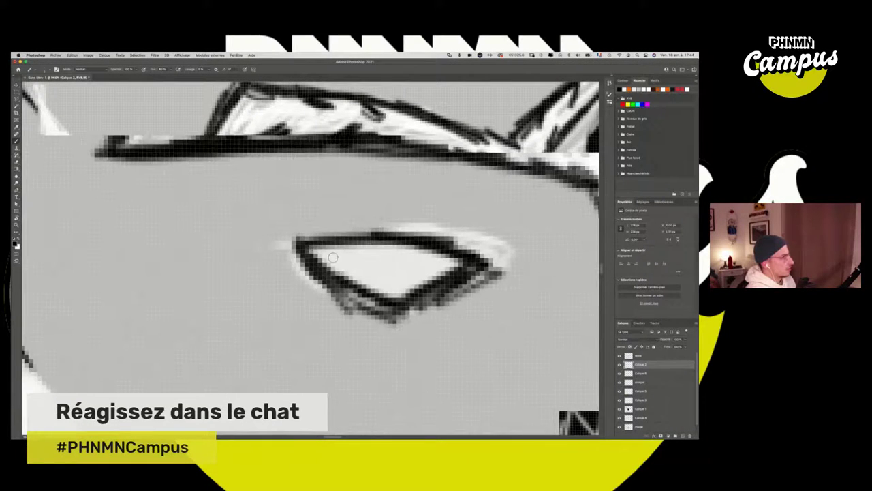
mouse_move(299, 264)
mouse_down()
mouse_move(342, 311)
mouse_move(376, 310)
mouse_up()
scroll(335, 214, down, 5)
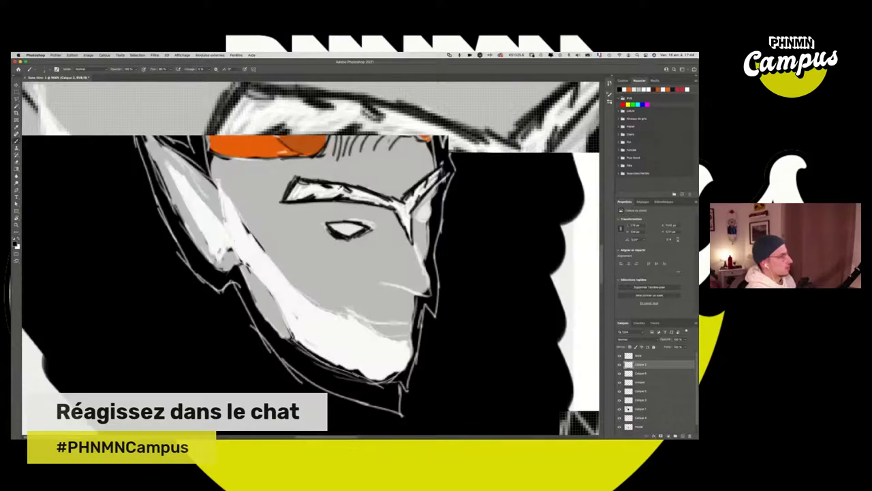
scroll(346, 212, up, 2)
mouse_move(461, 221)
mouse_down()
mouse_move(480, 199)
mouse_move(477, 232)
mouse_move(483, 202)
mouse_move(480, 219)
mouse_up()
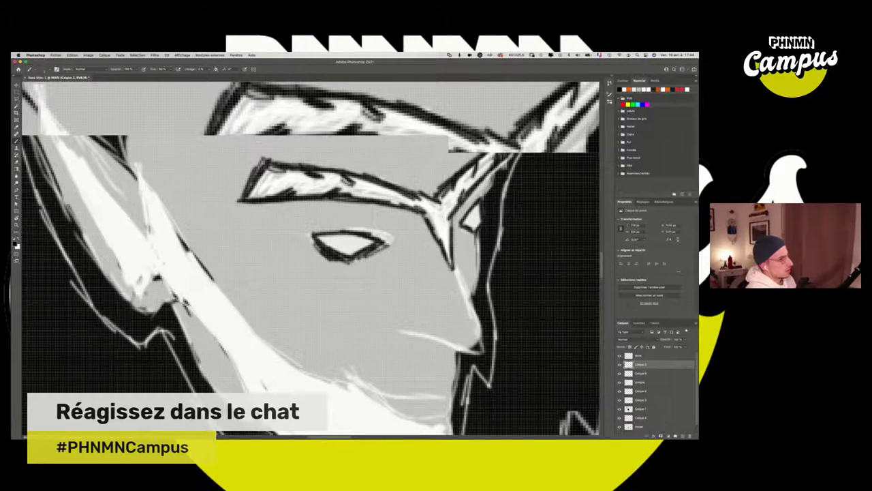
Step: Thicken and even out the black outline along the lower edge and outer corner of the near eye
scroll(424, 232, down, 2)
scroll(349, 244, up, 3)
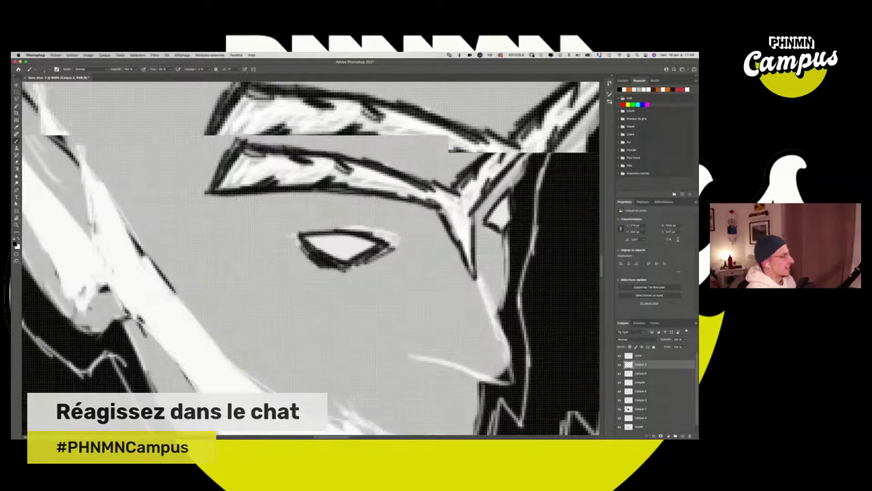
mouse_move(300, 237)
mouse_down()
mouse_move(327, 262)
mouse_move(376, 257)
mouse_move(327, 266)
mouse_move(348, 270)
mouse_move(382, 251)
mouse_up()
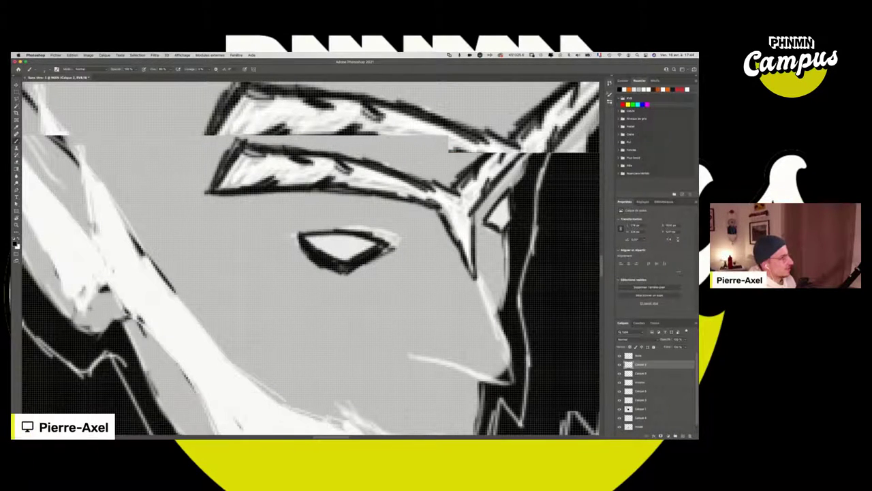
mouse_move(308, 250)
mouse_down()
mouse_move(287, 228)
mouse_move(332, 235)
mouse_up()
scroll(355, 225, down, 4)
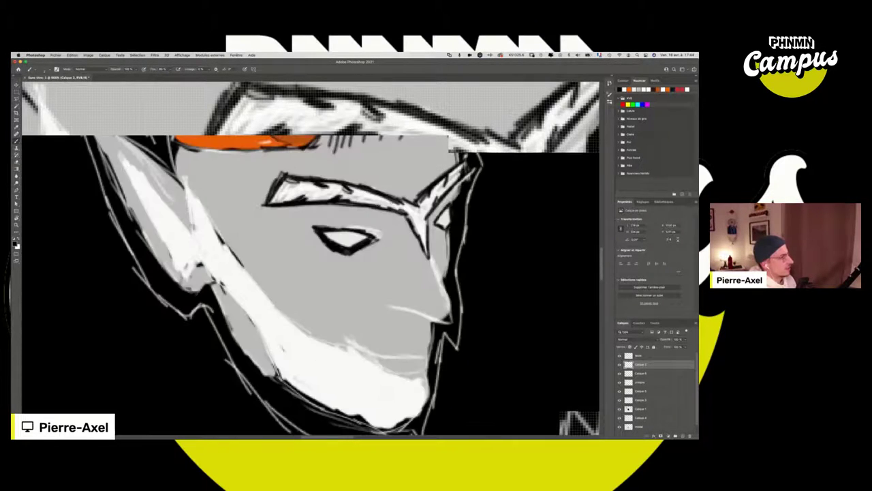
Step: Paint an orange border around the black outline of the near eye
scroll(387, 208, up, 3)
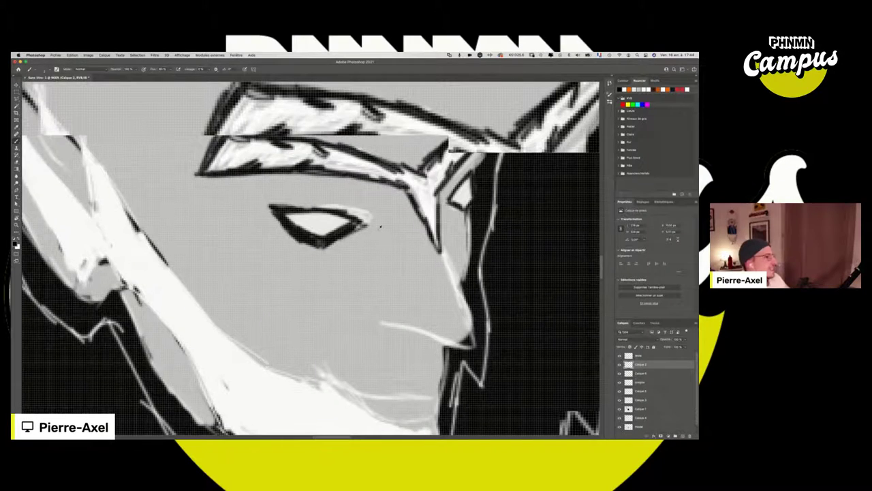
scroll(387, 207, up, 2)
scroll(357, 241, up, 3)
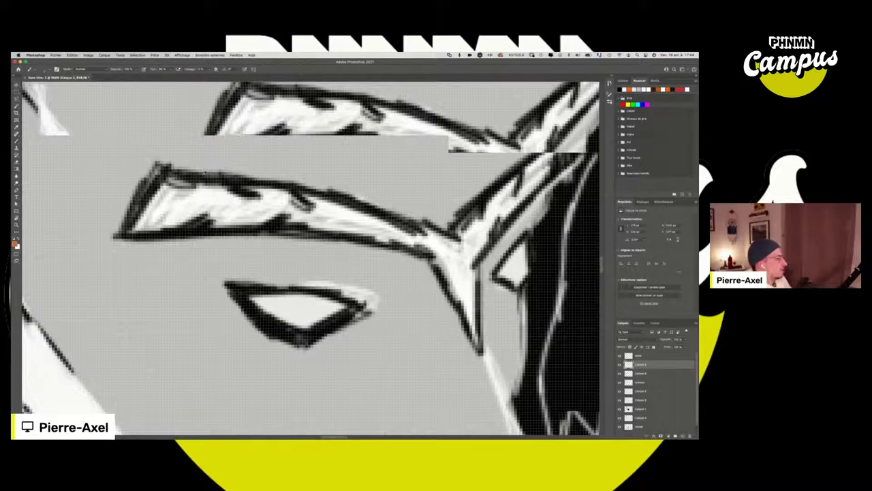
mouse_move(235, 319)
mouse_down()
mouse_move(271, 347)
mouse_move(211, 280)
mouse_up()
drag(259, 333, 294, 349)
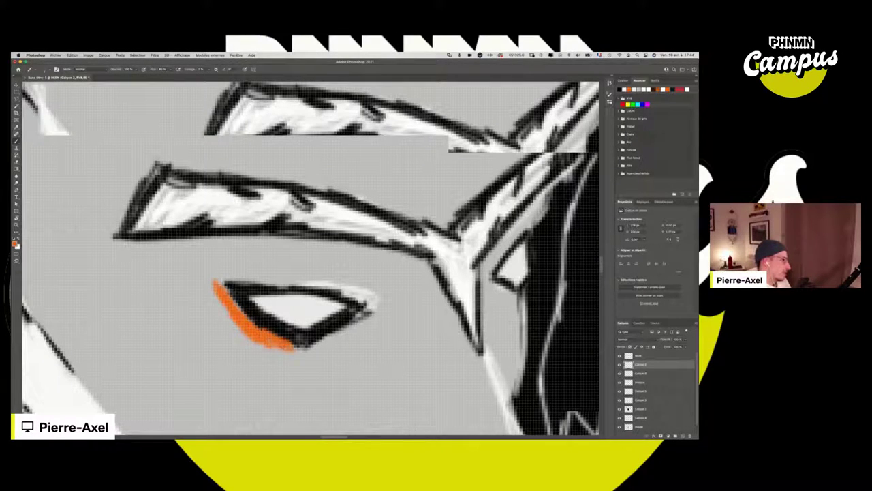
mouse_move(224, 289)
mouse_down()
mouse_move(212, 272)
mouse_move(324, 281)
mouse_move(372, 306)
mouse_up()
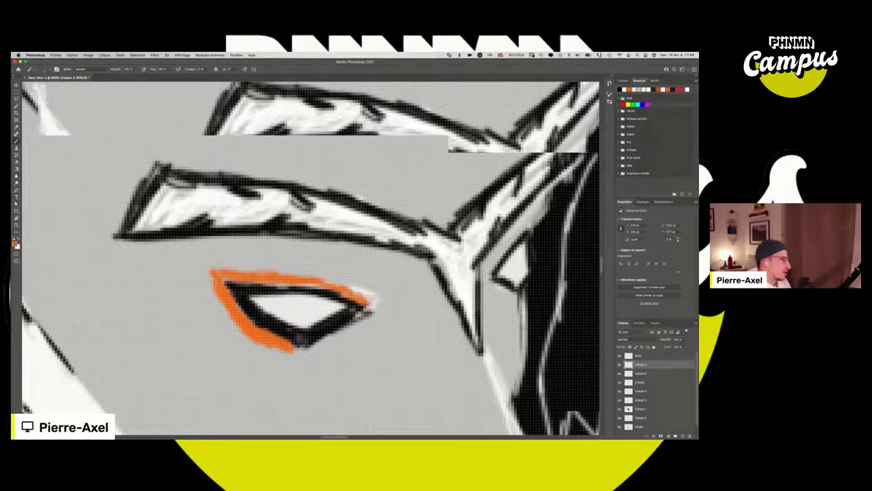
mouse_move(278, 348)
mouse_down()
mouse_move(299, 360)
mouse_move(361, 323)
mouse_up()
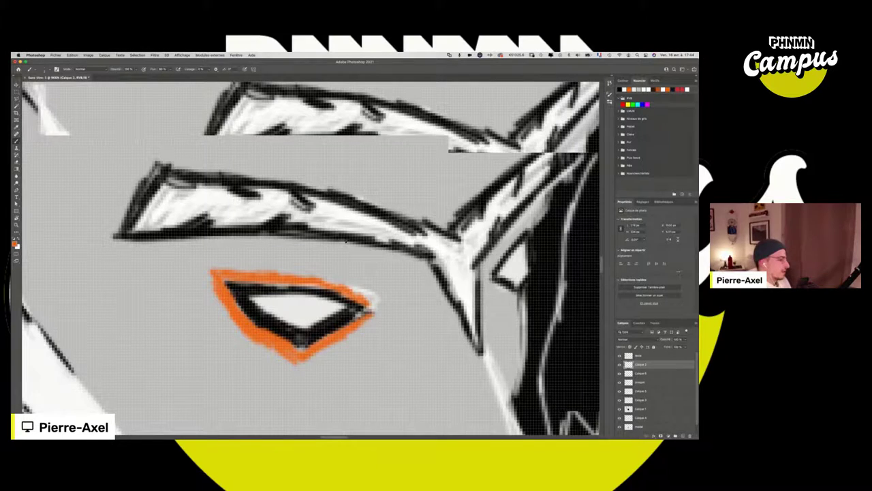
Step: Paint an orange border around the far eye, redoing the stroke along its outer side
scroll(345, 241, down, 5)
scroll(409, 293, up, 5)
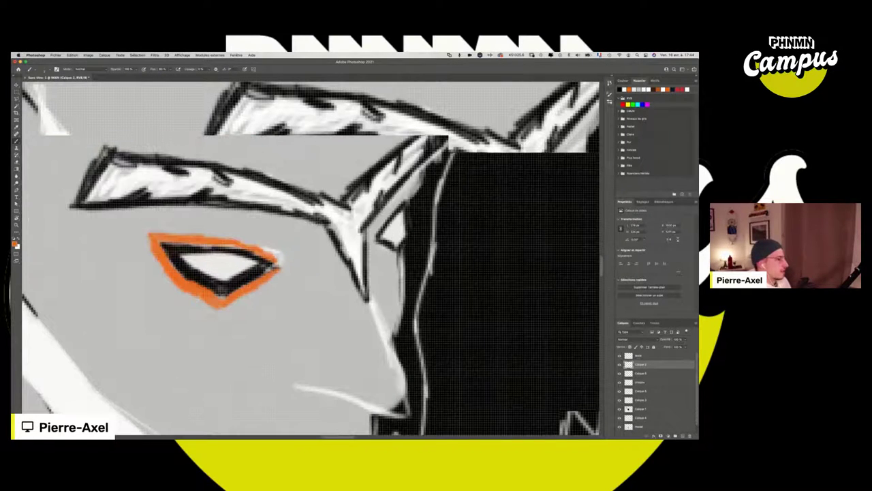
drag(374, 230, 413, 195)
drag(370, 234, 403, 254)
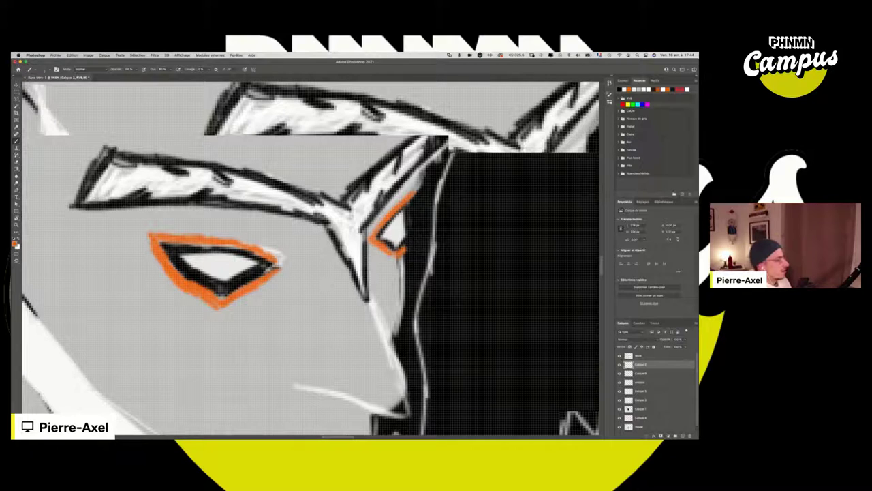
drag(413, 199, 406, 246)
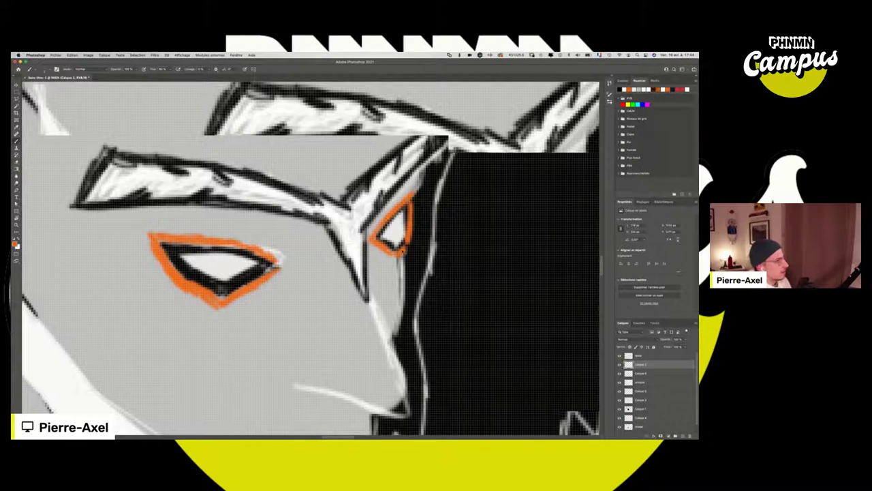
key(super+z)
drag(412, 199, 406, 246)
scroll(410, 235, down, 8)
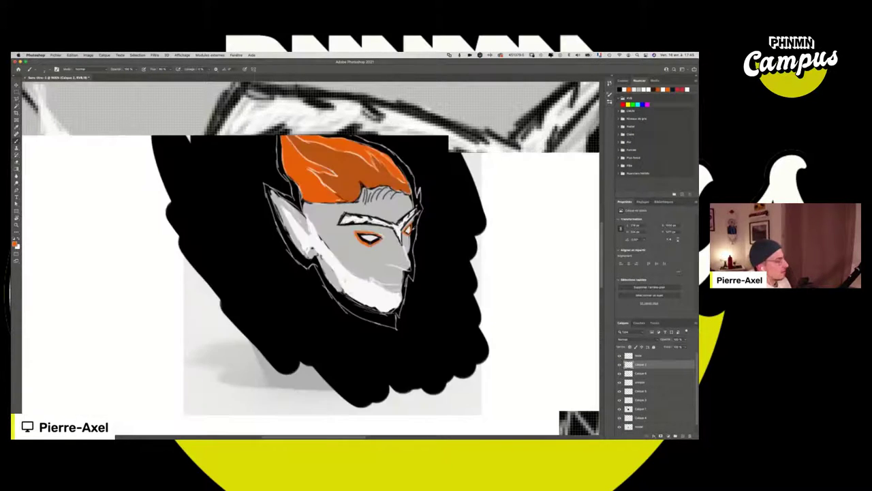
Step: Try an orange stroke along the bridge of the nose down to its tip and undo it
scroll(400, 245, up, 3)
scroll(375, 218, up, 2)
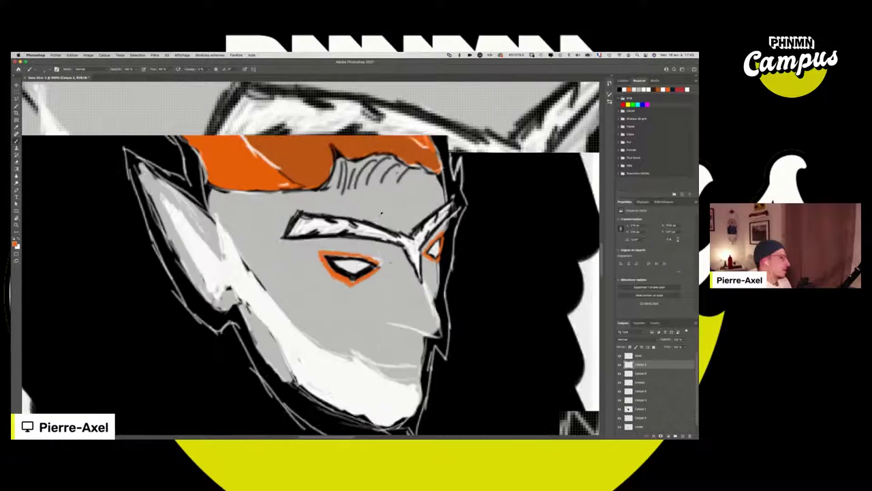
scroll(368, 262, up, 2)
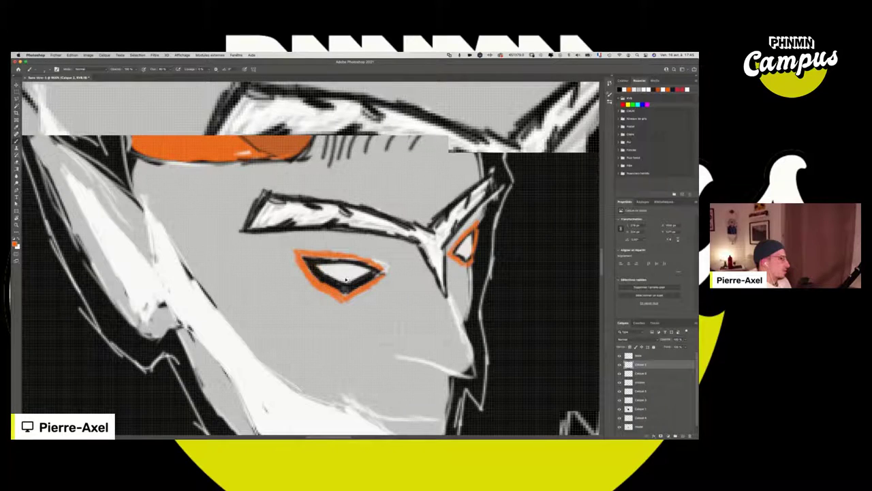
scroll(373, 199, down, 1)
scroll(354, 235, down, 5)
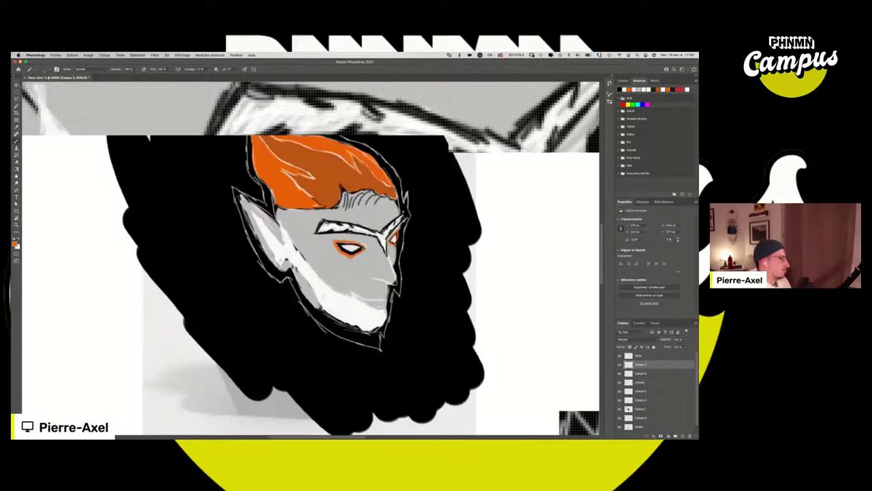
scroll(355, 235, up, 3)
scroll(402, 300, up, 1)
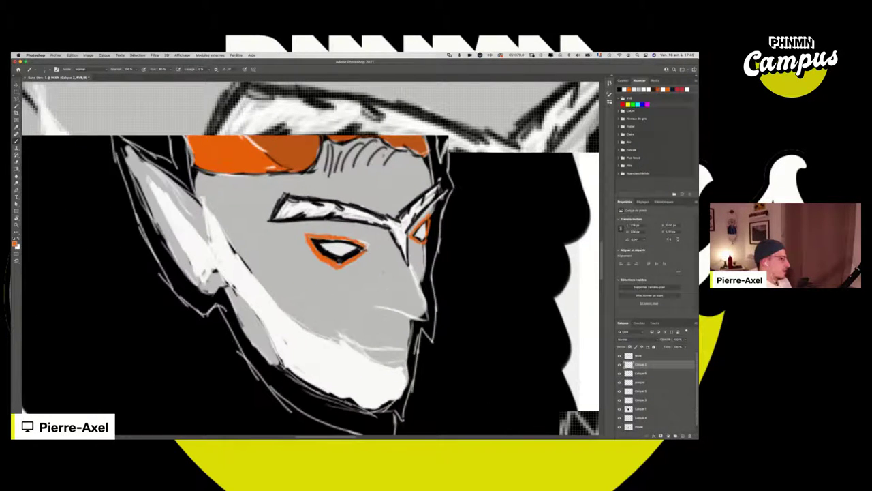
drag(409, 265, 428, 323)
key(super+z)
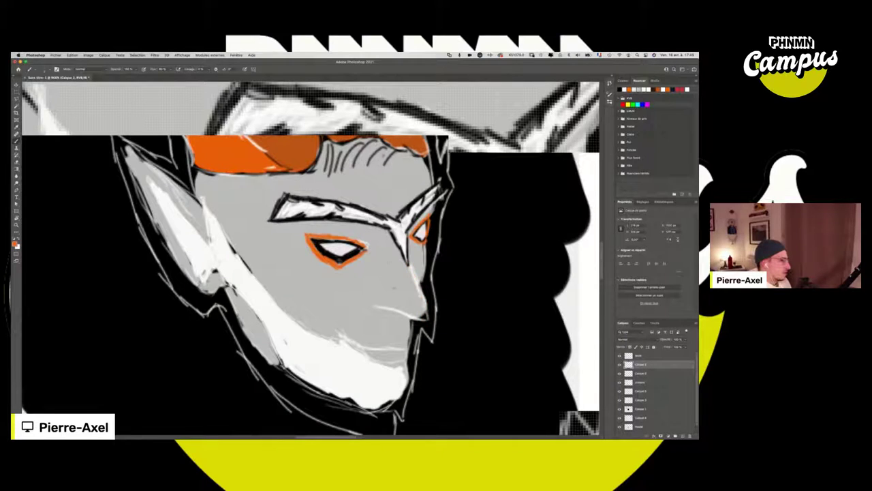
Step: Try orange outlines along the upper and lower edges of the mouth and undo them
scroll(364, 349, up, 1)
mouse_move(371, 361)
mouse_down()
mouse_move(359, 349)
mouse_move(400, 363)
mouse_up()
drag(357, 344, 386, 348)
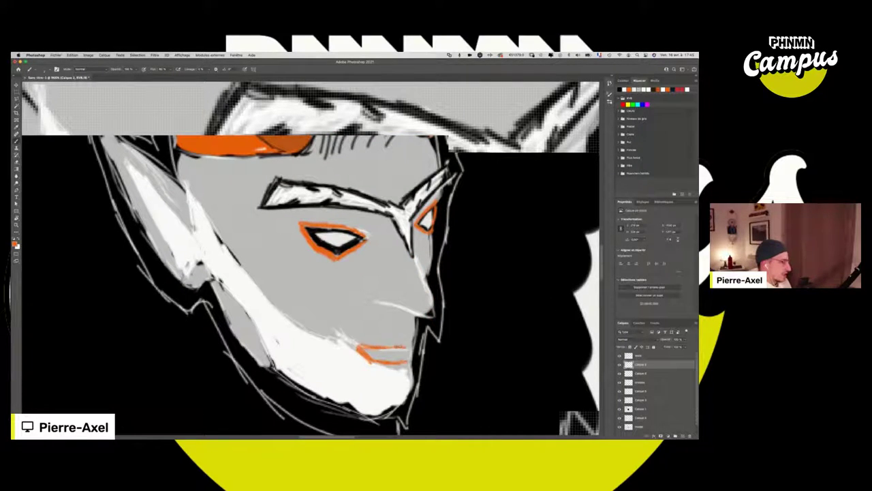
key(super+z)
key(super+z)
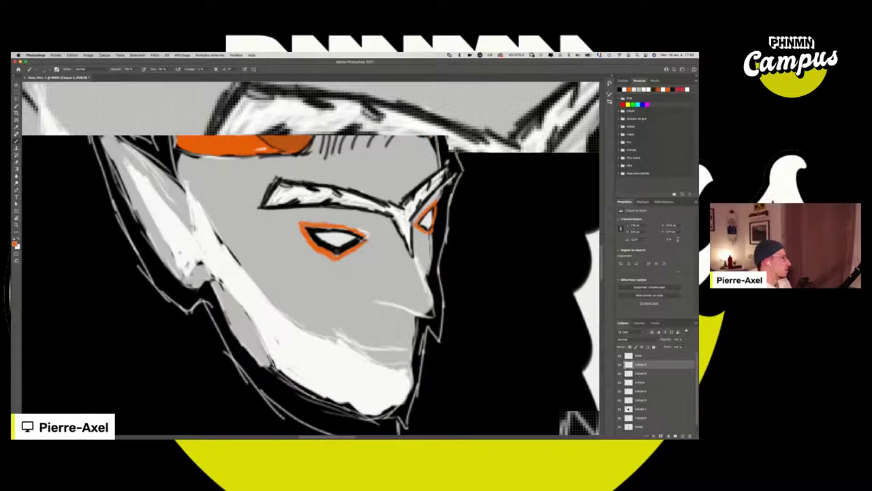
Step: Fill a narrow pointed wedge inside the ear's white area with orange
mouse_move(160, 214)
mouse_down()
mouse_move(181, 259)
mouse_move(159, 205)
mouse_move(188, 255)
mouse_up()
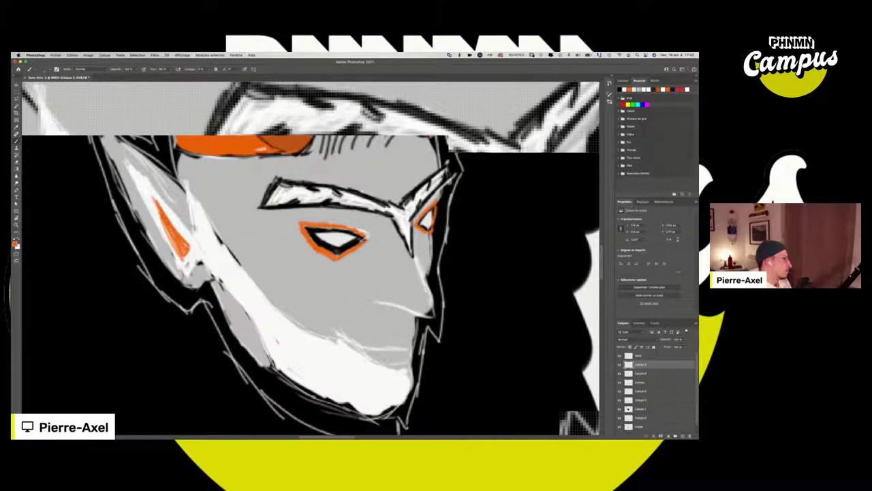
drag(148, 192, 160, 217)
scroll(208, 254, down, 4)
scroll(251, 265, up, 2)
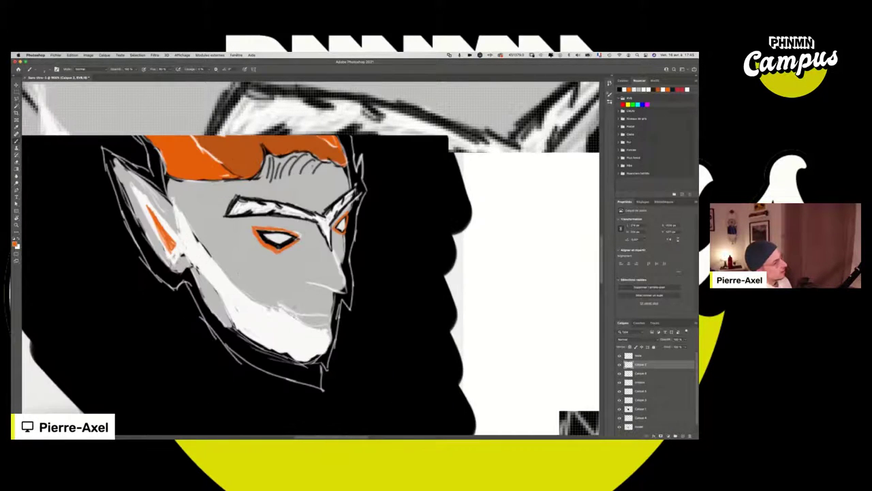
scroll(282, 290, down, 2)
scroll(271, 181, up, 2)
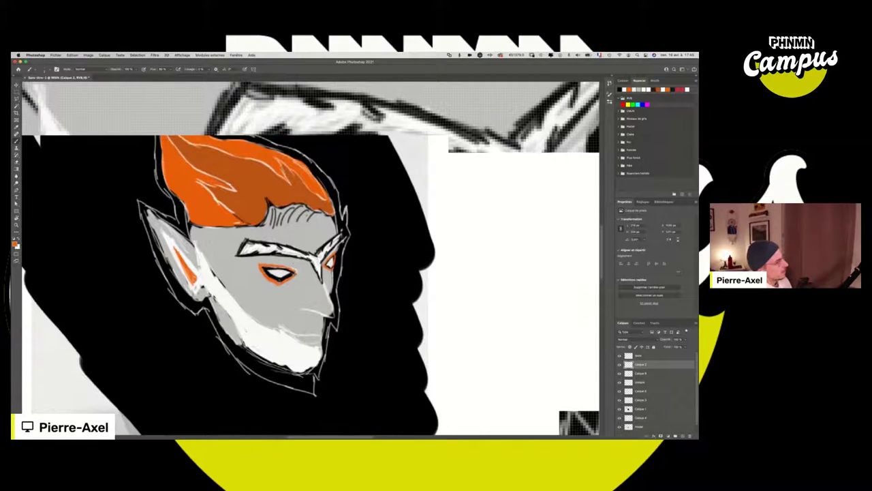
Step: Sketch thin orange wrinkle lines fanning out from the outer corner of the near eye toward the temple
mouse_move(261, 284)
mouse_down()
mouse_move(240, 289)
mouse_move(237, 267)
mouse_move(218, 267)
mouse_up()
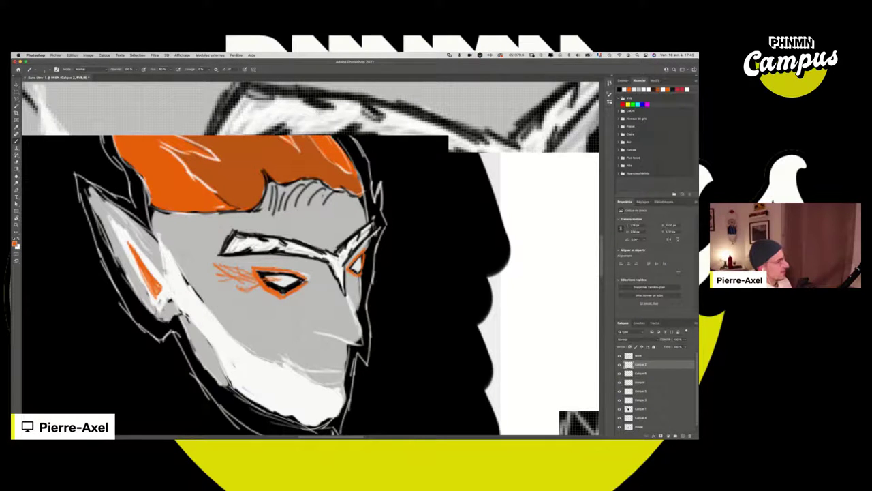
scroll(263, 218, up, 5)
mouse_move(261, 339)
mouse_down()
mouse_move(215, 334)
mouse_move(198, 342)
mouse_up()
drag(251, 338, 209, 358)
scroll(248, 244, down, 5)
scroll(263, 280, up, 4)
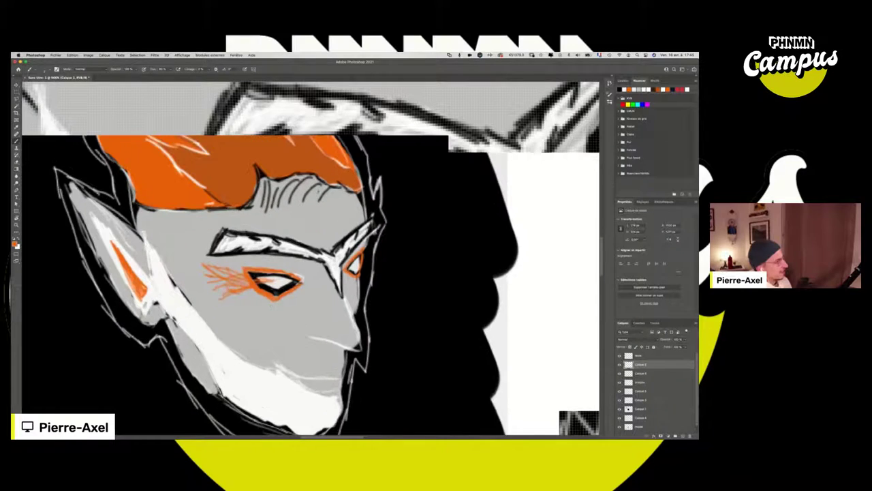
Step: Undo the latest orange wrinkle strokes beside the near eye
key(super+z)
key(super+z)
key(super+z)
key(super+z)
key(super+z)
key(super+z)
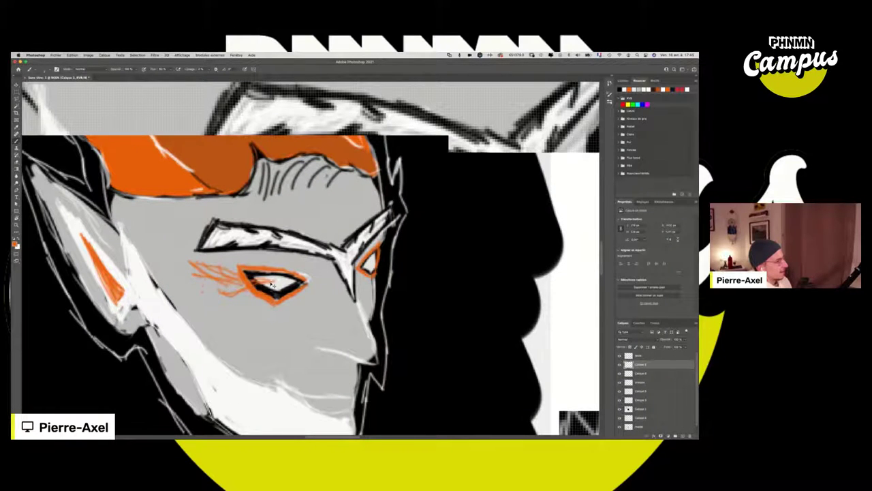
Step: Undo the remaining orange wrinkle strokes beside the outer corner of the near eye
key(super+z)
key(super+z)
key(super+z)
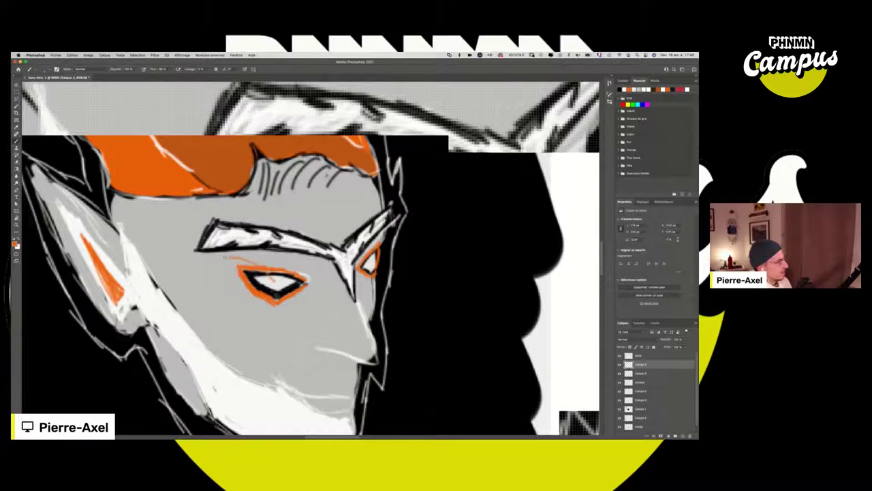
Step: Try curved orange lines between the near eye's outer corner and the eyebrow, and undo them
drag(208, 258, 276, 281)
drag(205, 269, 238, 284)
key(super+z)
key(super+z)
key(super+z)
key(super+z)
key(super+z)
key(super+z)
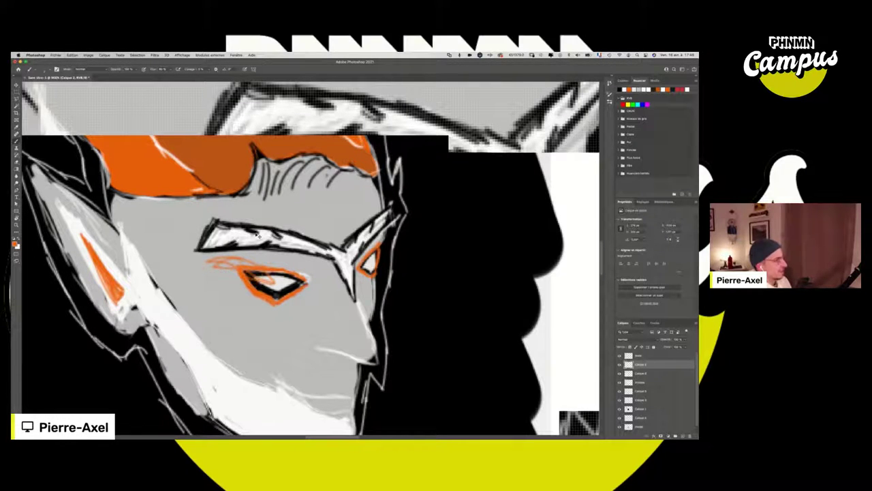
key(super+shift+z)
scroll(263, 248, up, 2)
scroll(267, 263, down, 3)
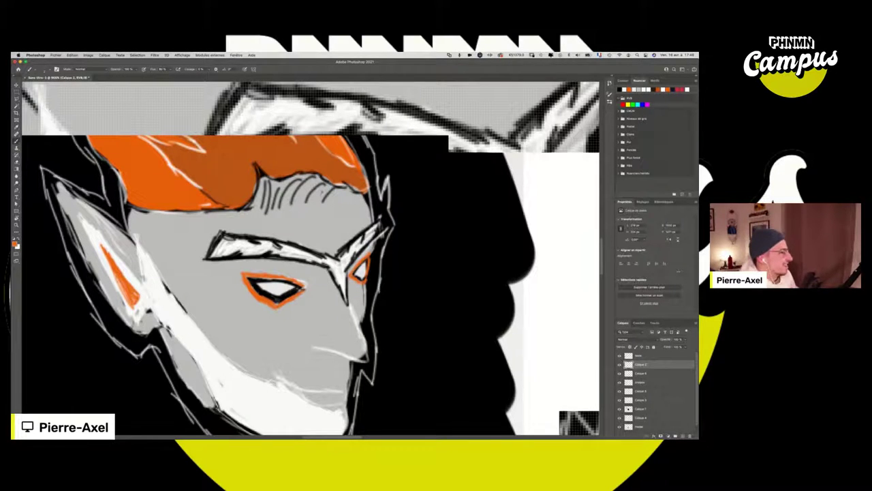
Step: Darken the orange foreground colour to a deep brown and add a new layer for the hairline shading
scroll(289, 214, up, 5)
key(super+minus)
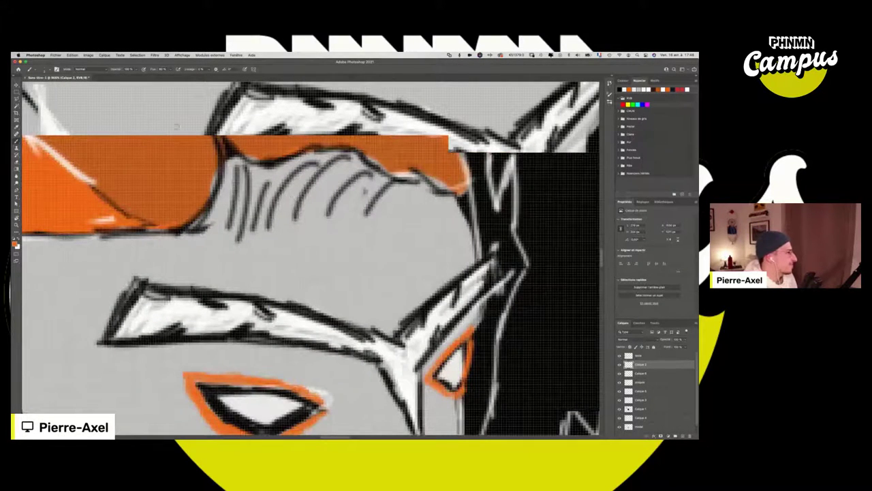
click(15, 241)
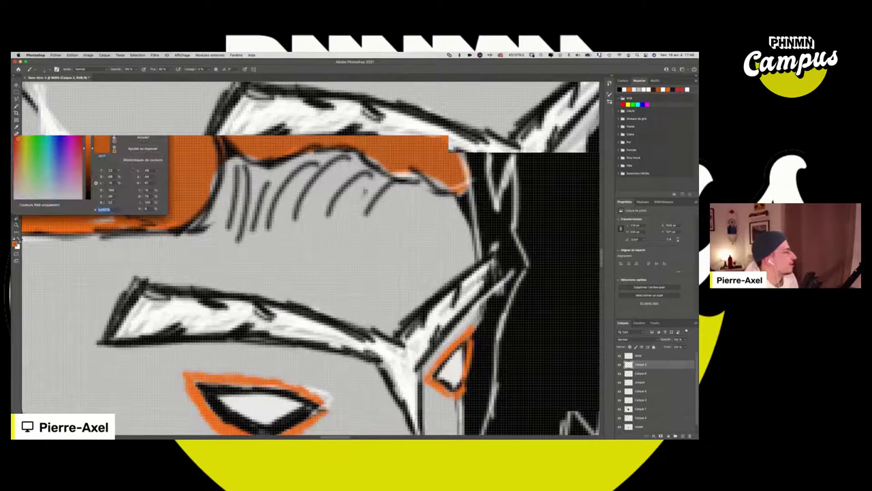
drag(89, 162, 87, 185)
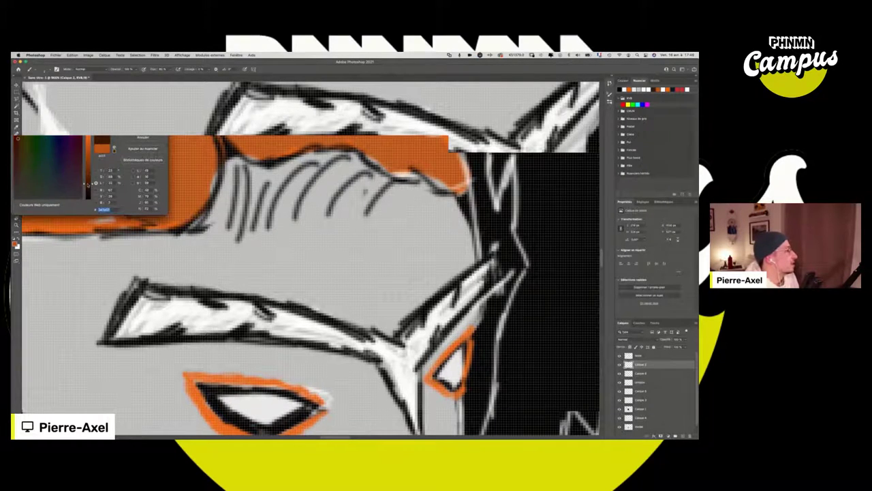
click(153, 122)
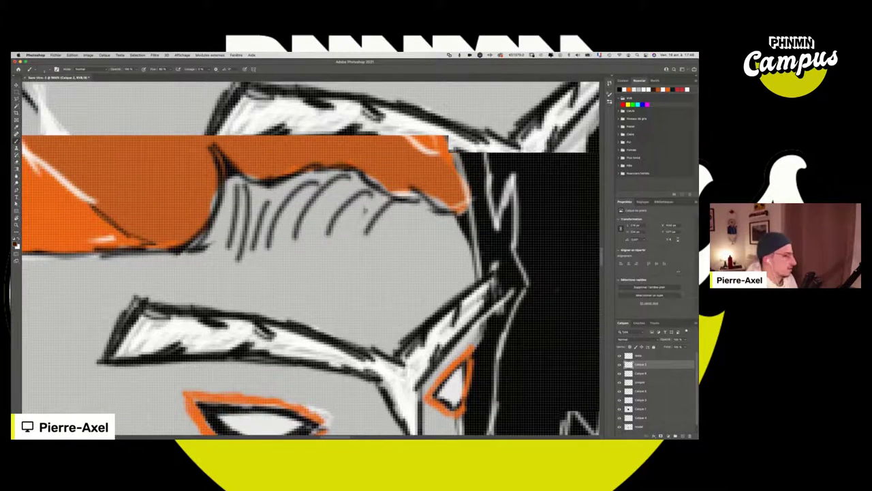
click(683, 435)
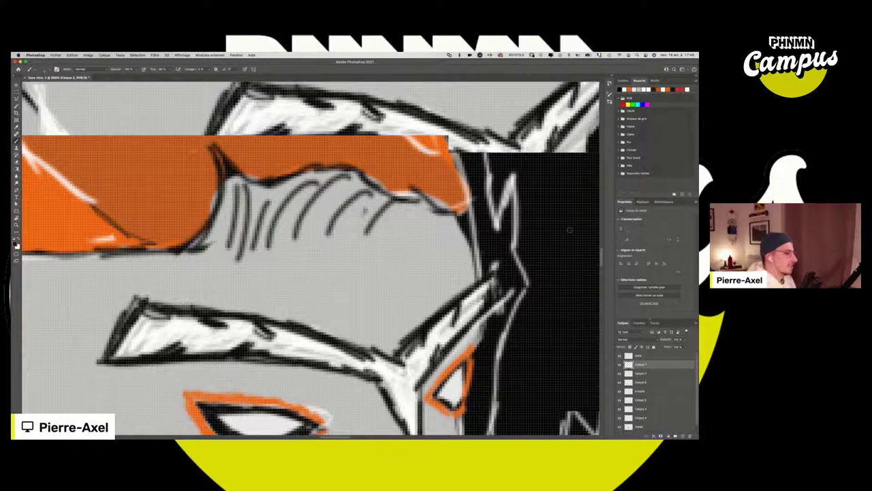
Step: Fill the hatched hairline area above the forehead with dark brown brush strokes
mouse_move(225, 245)
mouse_down()
mouse_move(228, 201)
mouse_move(220, 235)
mouse_move(231, 256)
mouse_up()
mouse_move(248, 191)
mouse_down()
mouse_move(249, 238)
mouse_move(256, 209)
mouse_move(245, 189)
mouse_move(261, 199)
mouse_move(261, 225)
mouse_move(279, 184)
mouse_up()
key(super+z)
mouse_move(272, 232)
mouse_down()
mouse_move(320, 178)
mouse_move(286, 194)
mouse_move(269, 235)
mouse_move(280, 245)
mouse_move(333, 173)
mouse_move(293, 242)
mouse_move(355, 181)
mouse_move(369, 192)
mouse_move(327, 233)
mouse_up()
mouse_move(327, 233)
mouse_down()
mouse_move(382, 195)
mouse_move(340, 235)
mouse_up()
drag(361, 182, 322, 181)
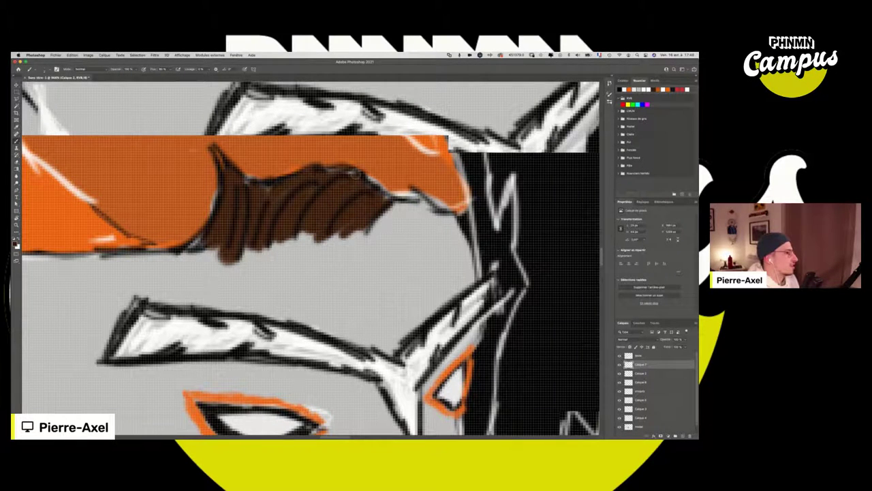
Step: Try extending dark brown strands from the hairline up into the orange hair, and undo them
scroll(302, 179, down, 5)
scroll(301, 176, down, 3)
scroll(293, 156, up, 8)
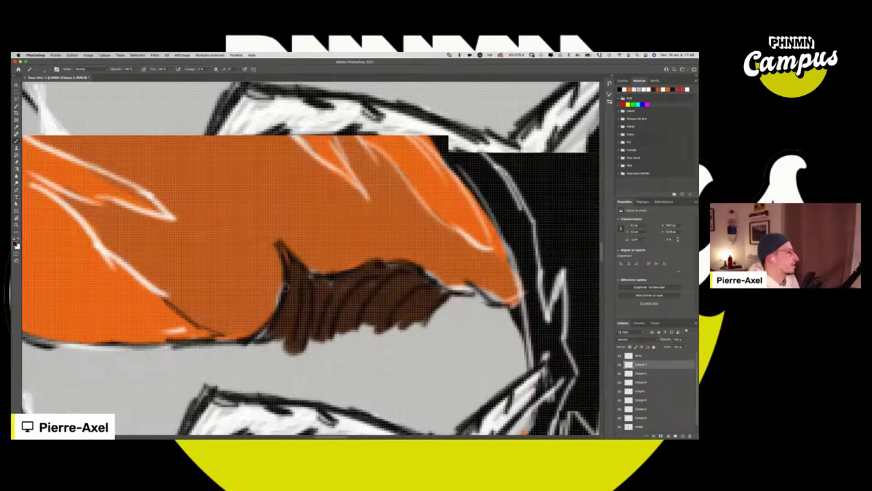
mouse_move(283, 286)
mouse_down()
mouse_move(265, 218)
mouse_move(334, 279)
mouse_move(348, 238)
mouse_move(336, 272)
mouse_up()
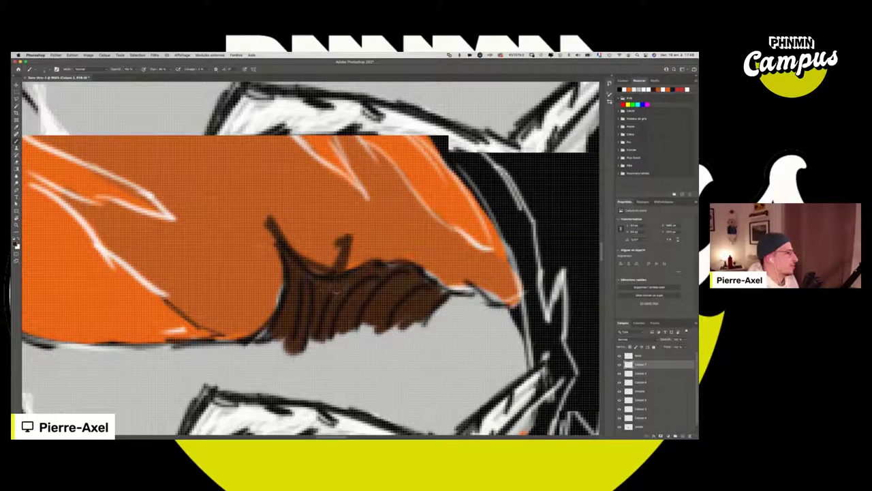
mouse_move(337, 222)
mouse_down()
mouse_move(332, 245)
mouse_move(342, 254)
mouse_up()
key(super+z)
key(super+z)
key(super+z)
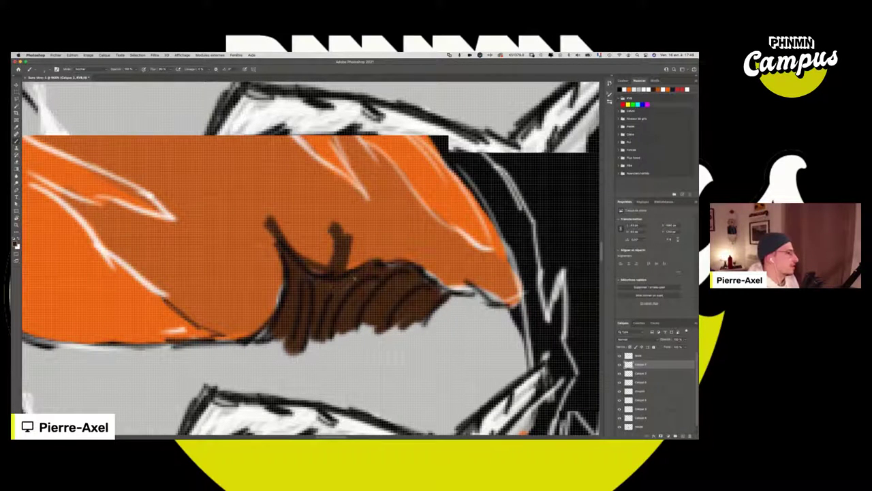
key(super+z)
key(super+minus)
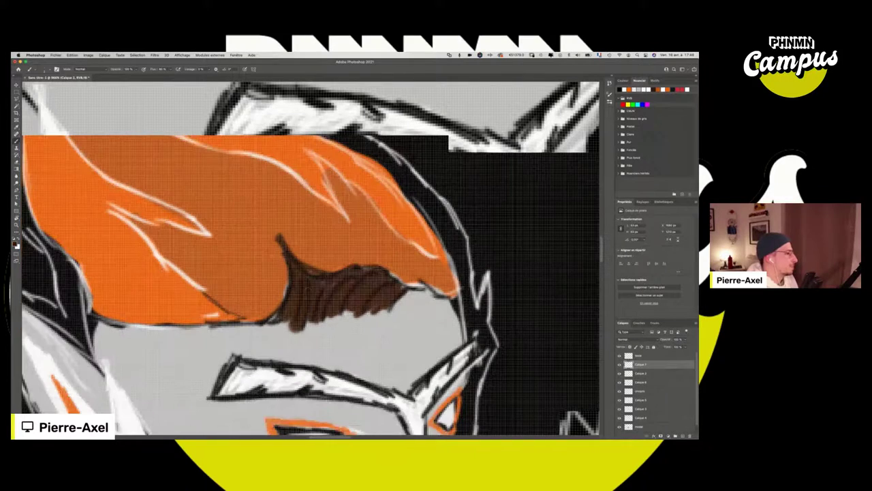
Step: Compare the coloured elf head with the full-body reference elf elsewhere on the canvas
scroll(272, 246, down, 5)
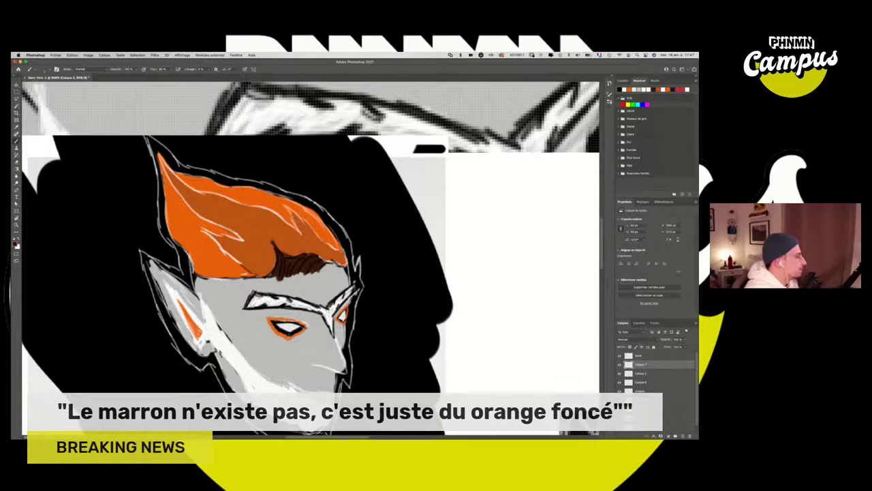
scroll(255, 298, up, 4)
scroll(406, 269, down, 5)
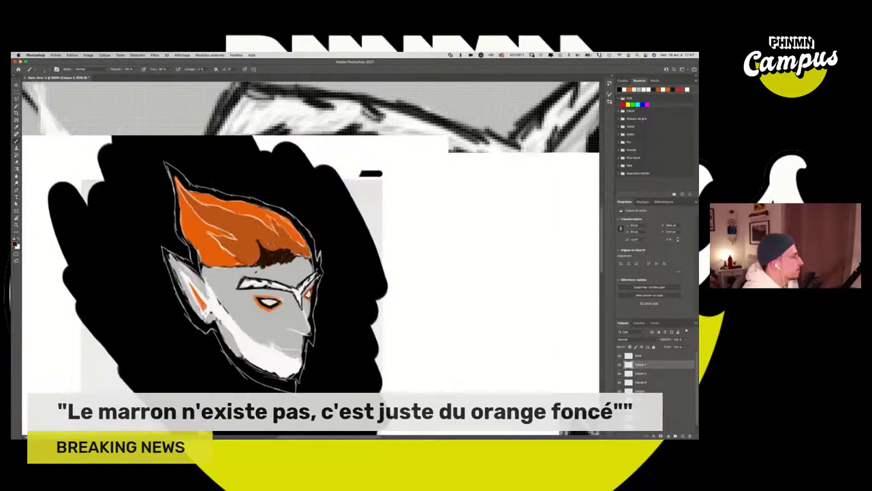
drag(237, 155, 238, 219)
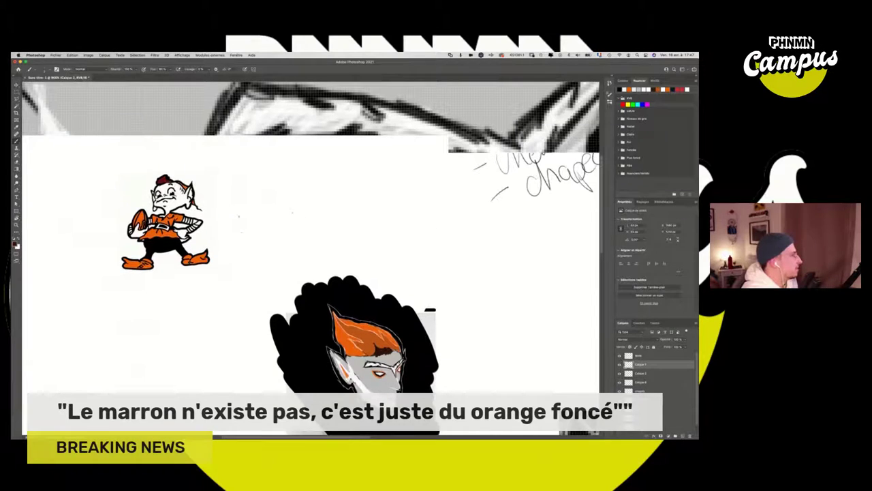
scroll(273, 217, down, 2)
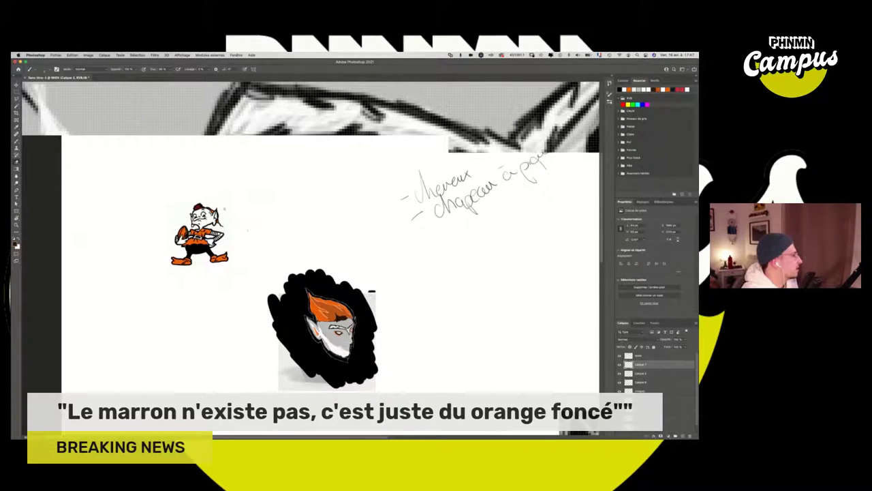
scroll(247, 231, up, 5)
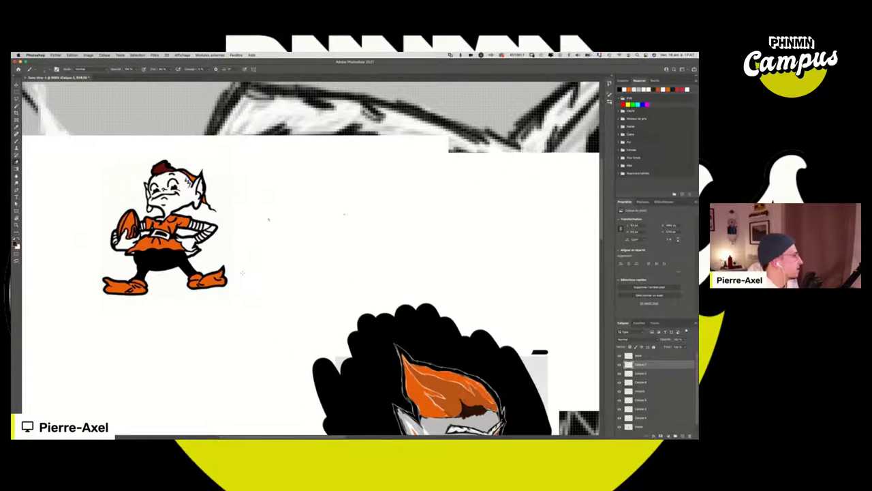
scroll(272, 276, down, 2)
scroll(382, 286, down, 4)
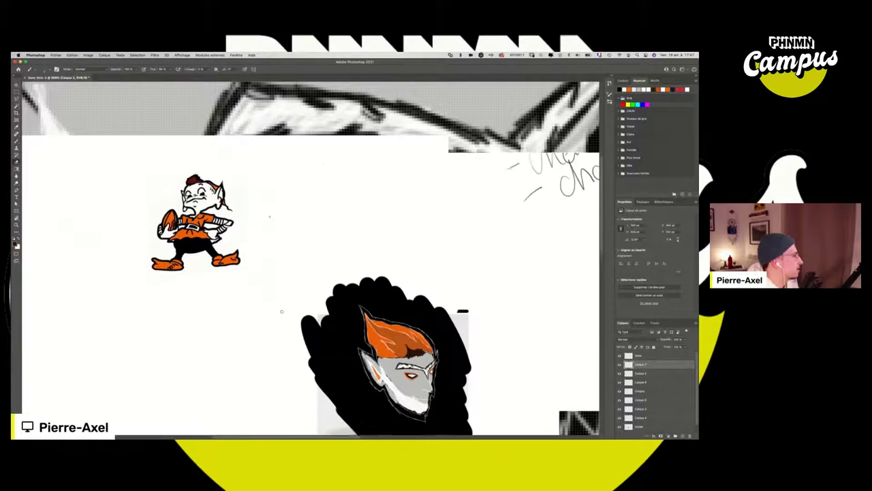
scroll(448, 286, up, 3)
scroll(448, 286, up, 2)
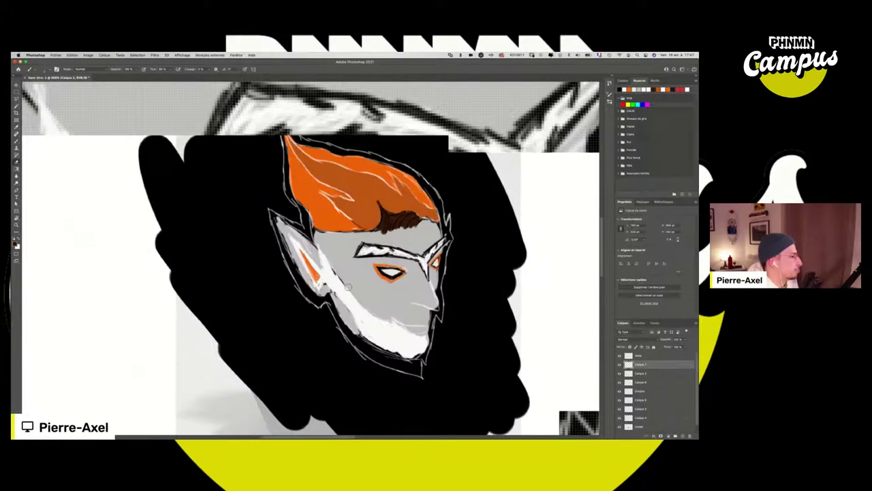
scroll(429, 279, up, 2)
scroll(390, 282, down, 3)
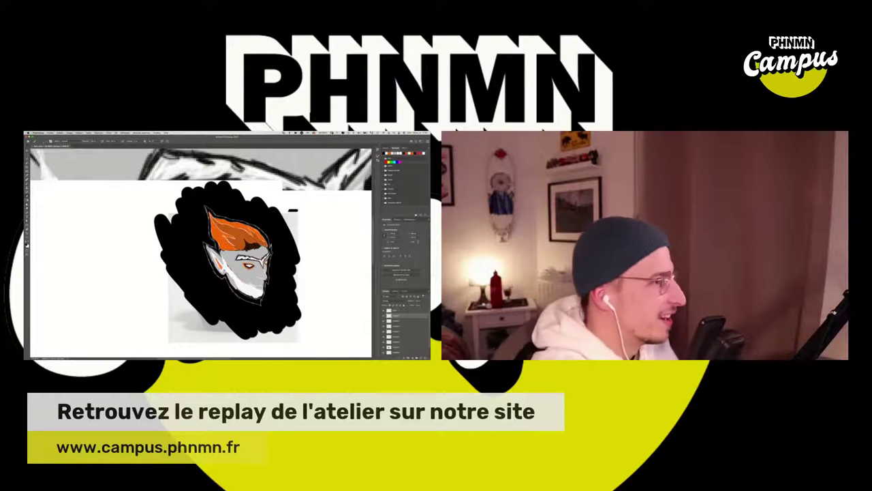
Step: Add a new layer for an outer outline and change the foreground colour from brown to bright orange
scroll(252, 233, up, 3)
scroll(232, 259, up, 1)
scroll(231, 258, up, 1)
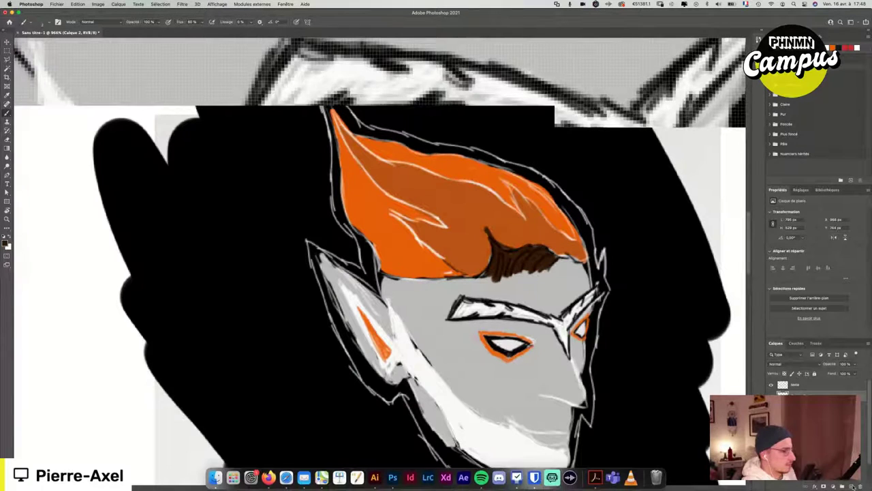
mouse_move(356, 392)
mouse_down()
mouse_move(337, 353)
mouse_move(354, 381)
mouse_up()
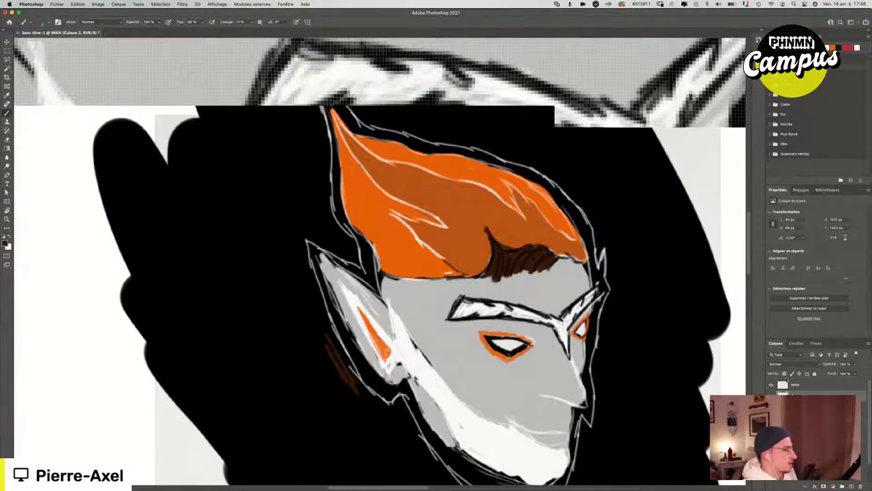
key(super+z)
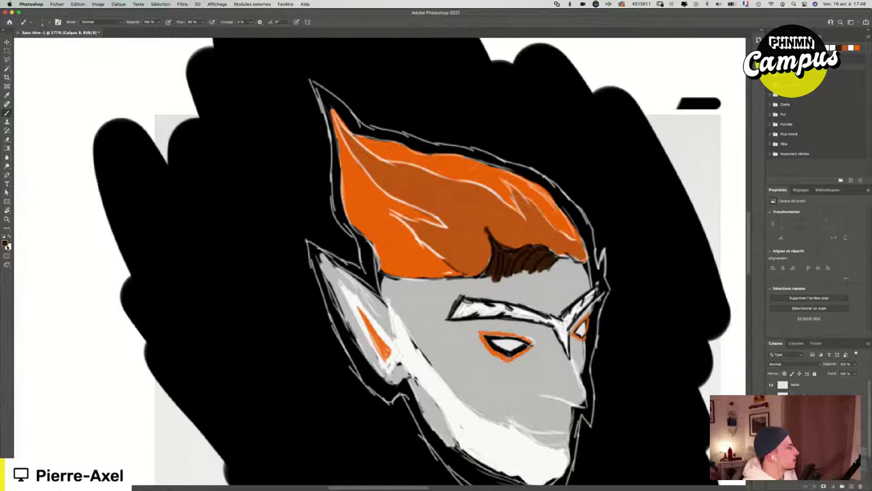
click(7, 244)
drag(100, 133, 106, 106)
key(Return)
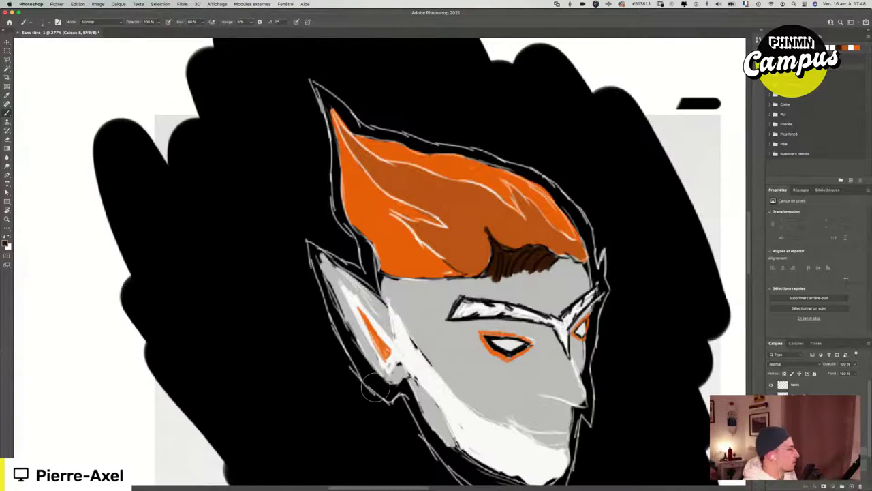
Step: Try a thick orange outline around the outer edge of the ear, and undo it
mouse_move(350, 366)
mouse_down()
mouse_move(354, 375)
mouse_move(342, 386)
mouse_move(349, 385)
mouse_move(315, 304)
mouse_move(298, 228)
mouse_move(351, 257)
mouse_up()
key(super+z)
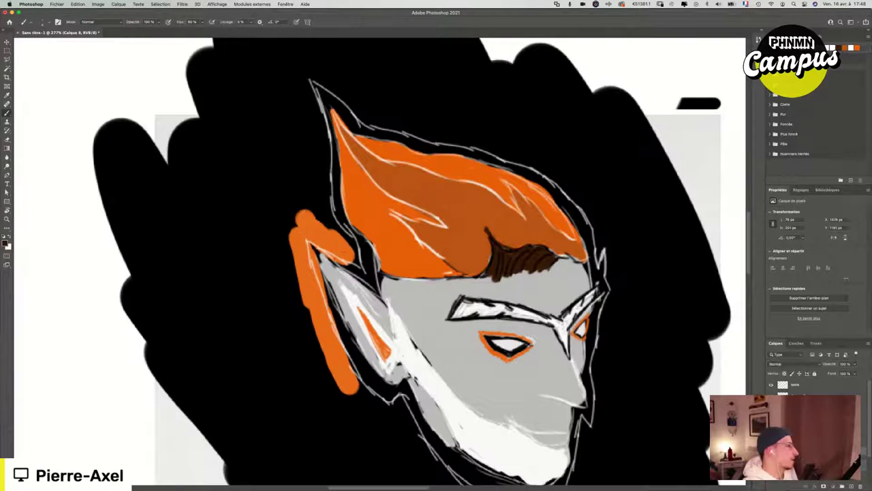
key(super+z)
key(super+z)
key(super+z)
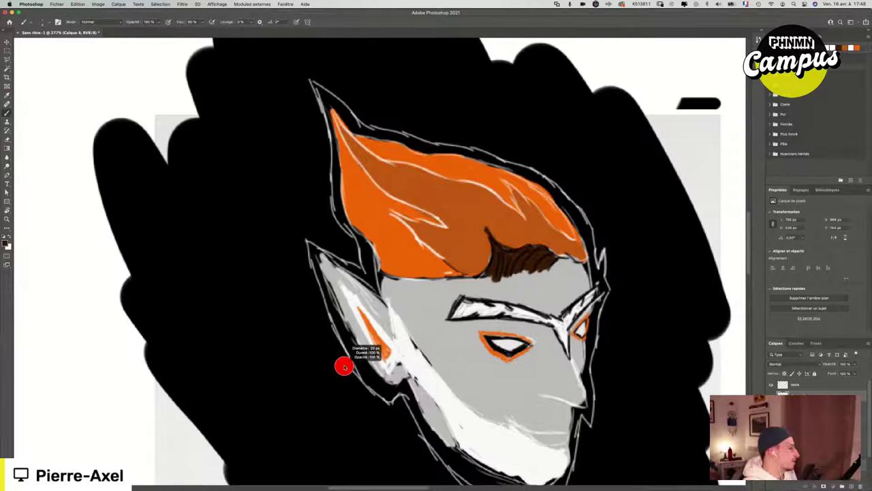
Step: Set the brush to about 20 px and paint an orange outline around the ear and up the back of the hair
right_click(343, 359)
mouse_move(343, 371)
mouse_down()
mouse_move(311, 306)
mouse_move(300, 229)
mouse_move(336, 261)
mouse_up()
key(super+z)
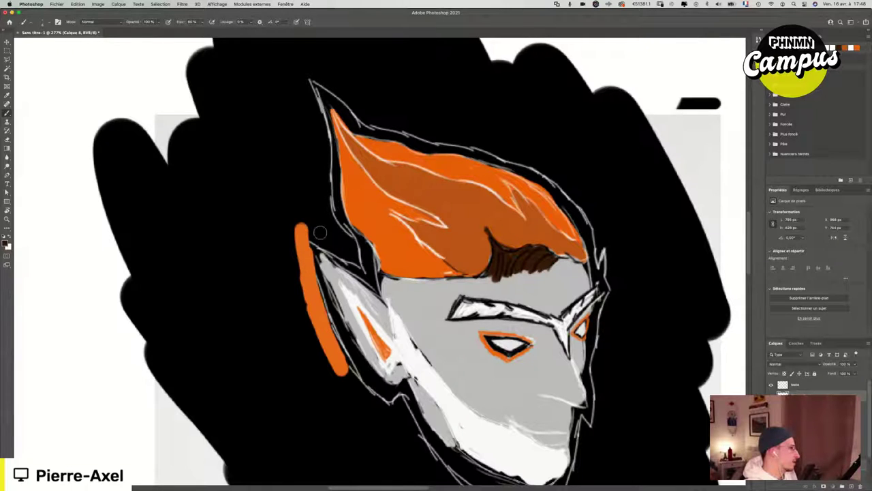
mouse_move(309, 223)
mouse_down()
mouse_move(354, 262)
mouse_move(324, 204)
mouse_move(320, 158)
mouse_up()
key(super+z)
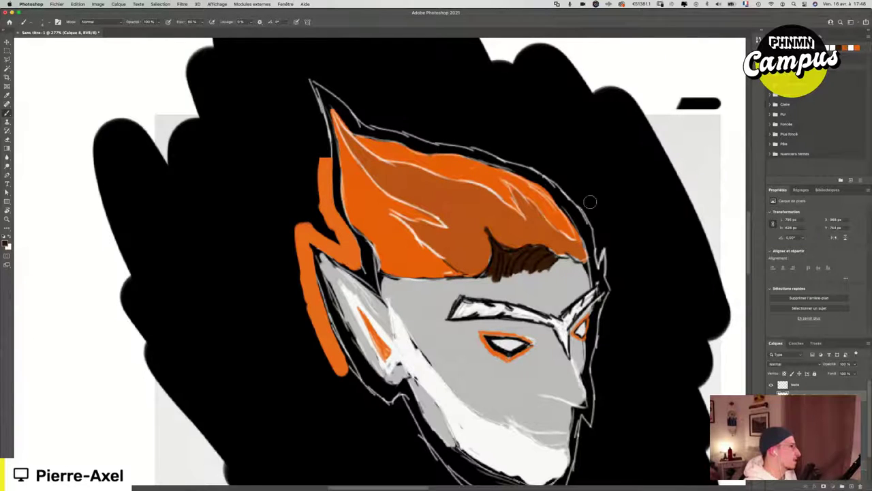
Step: Continue the orange outline over the top of the hair and down the front of the face past the nose
mouse_move(488, 158)
mouse_down()
mouse_move(593, 197)
mouse_move(597, 213)
mouse_move(577, 189)
mouse_move(606, 265)
mouse_up()
drag(613, 235, 615, 312)
key(super+z)
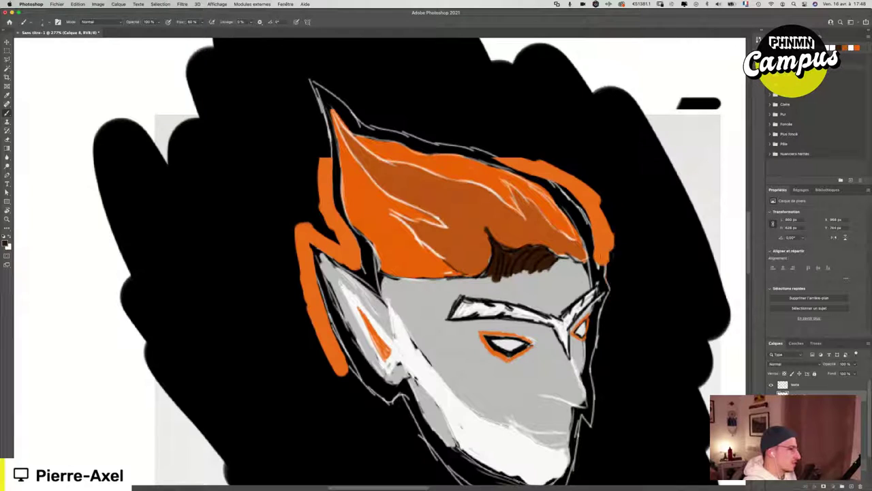
mouse_move(619, 230)
mouse_down()
mouse_move(618, 296)
mouse_move(596, 352)
mouse_move(600, 442)
mouse_move(586, 440)
mouse_move(601, 440)
mouse_move(585, 460)
mouse_up()
Step: Close the orange outline around the chin and along the jaw back to the bottom of the ear
scroll(592, 334, down, 3)
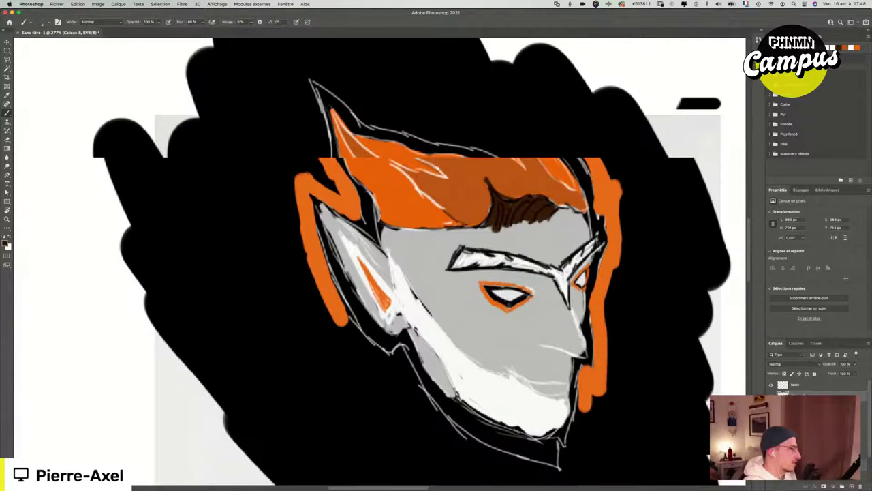
mouse_move(328, 317)
mouse_down()
mouse_move(363, 350)
mouse_move(400, 349)
mouse_move(436, 413)
mouse_move(427, 406)
mouse_move(485, 446)
mouse_move(559, 466)
mouse_move(583, 396)
mouse_up()
scroll(447, 382, down, 2)
scroll(532, 245, down, 3)
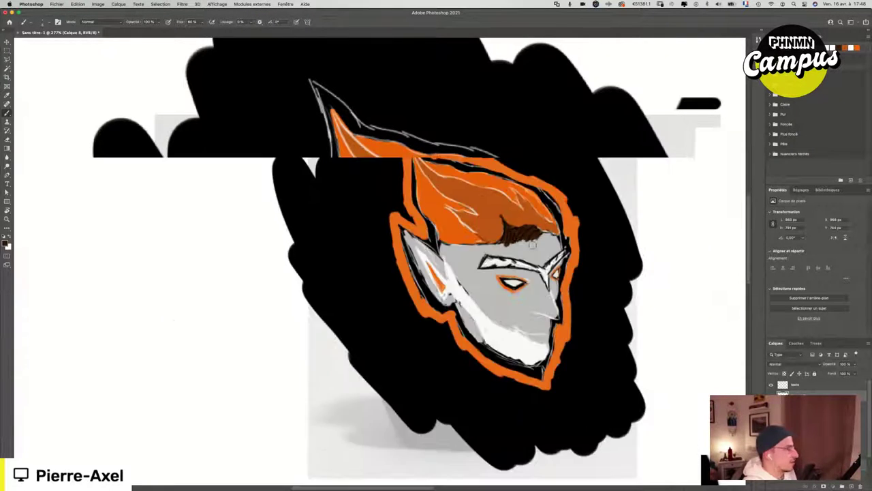
scroll(511, 320, up, 3)
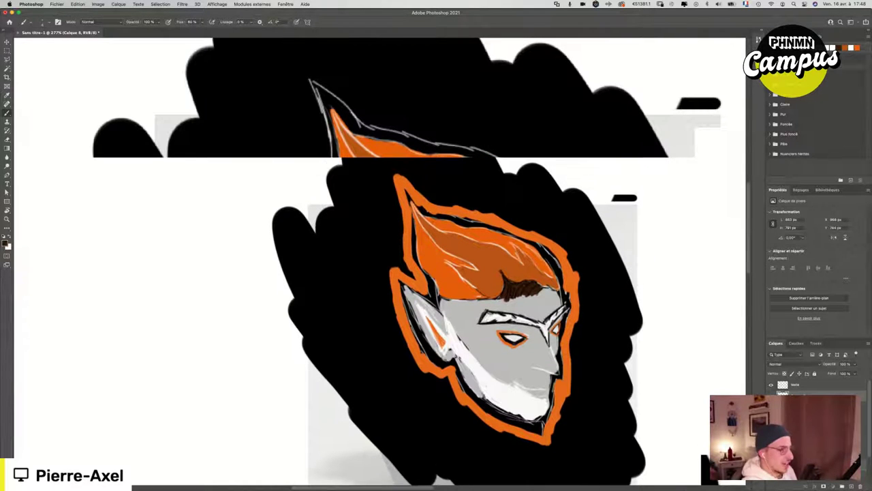
scroll(524, 337, up, 1)
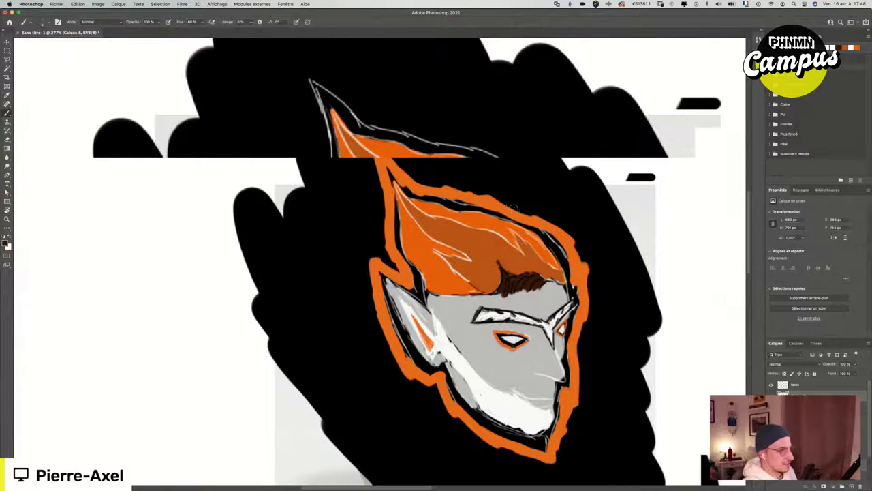
scroll(471, 300, up, 2)
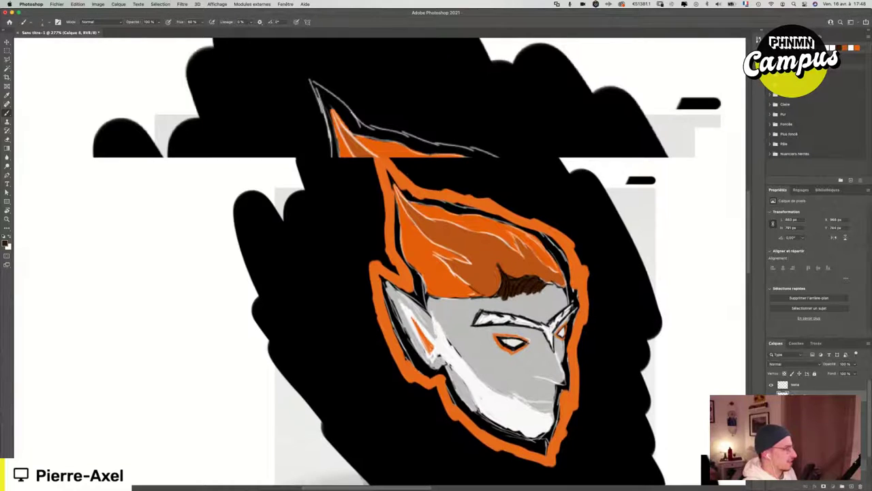
Step: Thin the orange outline behind the hair and around the chin by painting black over its outer edge
mouse_move(391, 279)
mouse_down()
mouse_move(369, 230)
mouse_move(361, 160)
mouse_up()
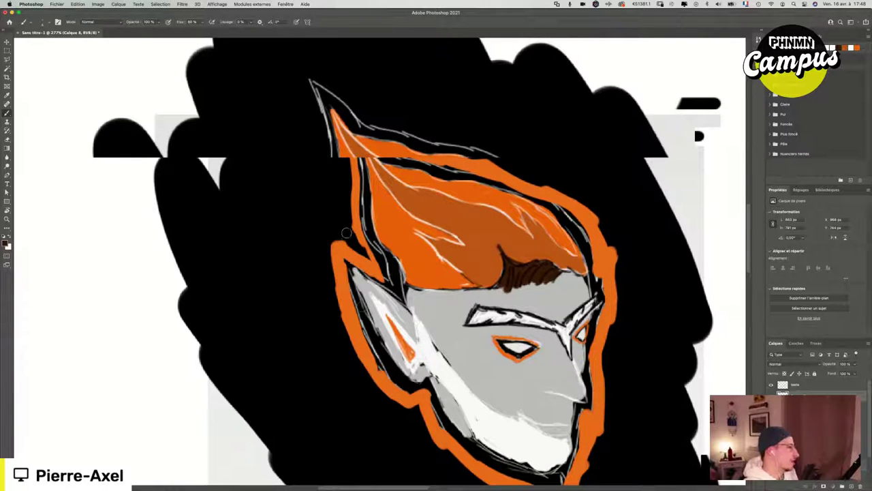
scroll(480, 353, down, 3)
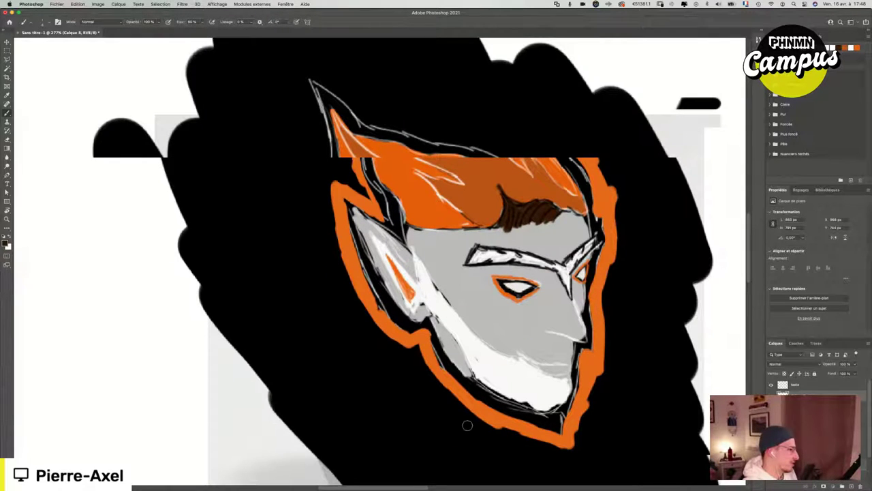
mouse_move(507, 443)
mouse_down()
mouse_move(478, 417)
mouse_move(506, 443)
mouse_up()
mouse_move(575, 460)
mouse_down()
mouse_move(589, 400)
mouse_move(583, 426)
mouse_move(610, 366)
mouse_move(607, 292)
mouse_up()
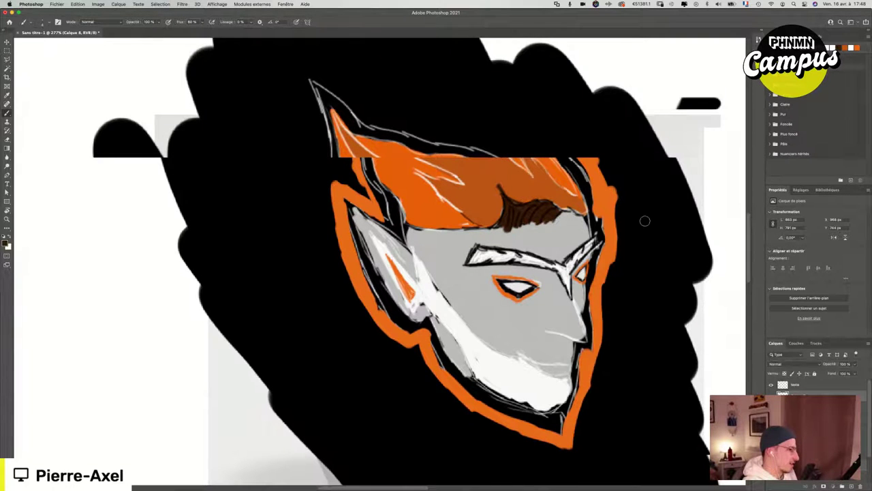
Step: Trim the outer edge of the orange outline in black along the front of the face, the forehead and the top of the hair
scroll(635, 227, up, 2)
scroll(634, 227, up, 2)
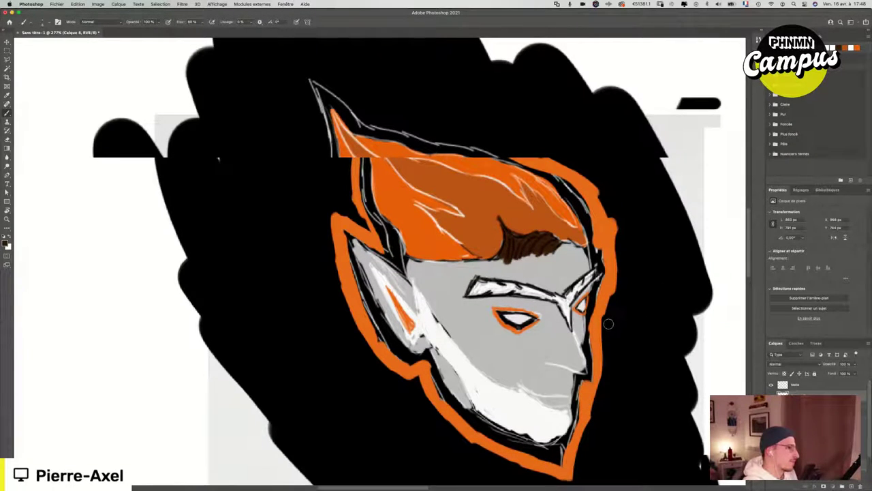
mouse_move(608, 324)
mouse_down()
mouse_move(625, 254)
mouse_move(621, 281)
mouse_move(617, 184)
mouse_up()
mouse_move(624, 295)
mouse_down()
mouse_move(624, 230)
mouse_move(603, 195)
mouse_up()
scroll(607, 202, up, 2)
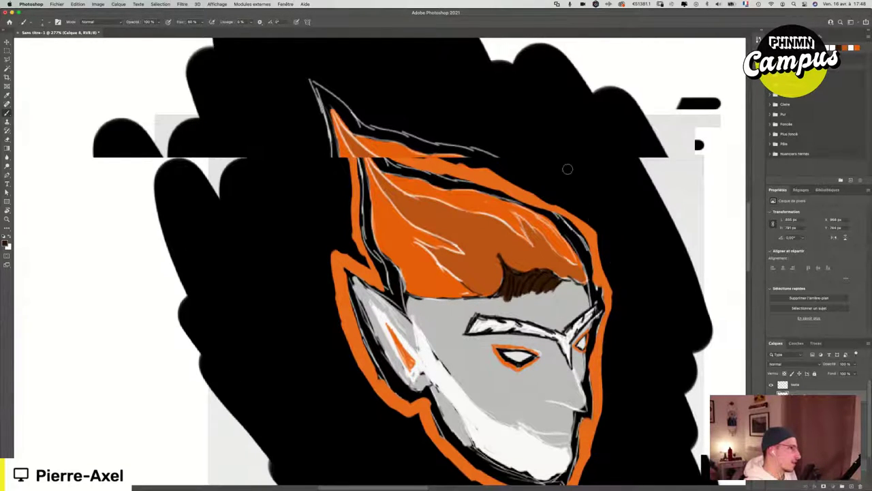
drag(446, 160, 510, 181)
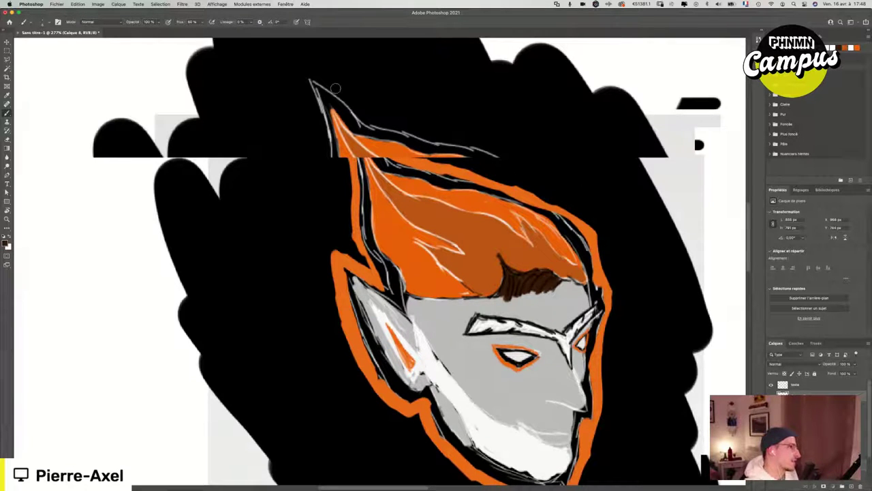
Step: Slim the orange outline along the outer edge of the ear with black brush strokes
scroll(390, 99, down, 5)
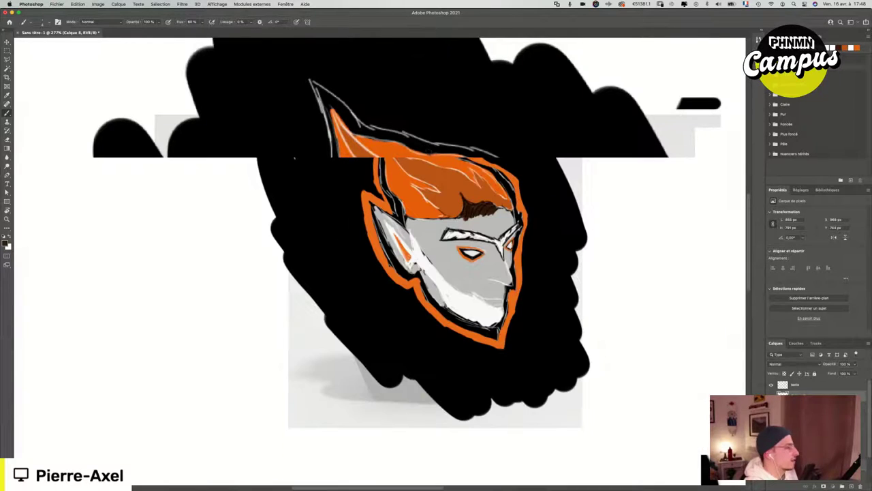
scroll(548, 269, up, 2)
scroll(307, 235, up, 2)
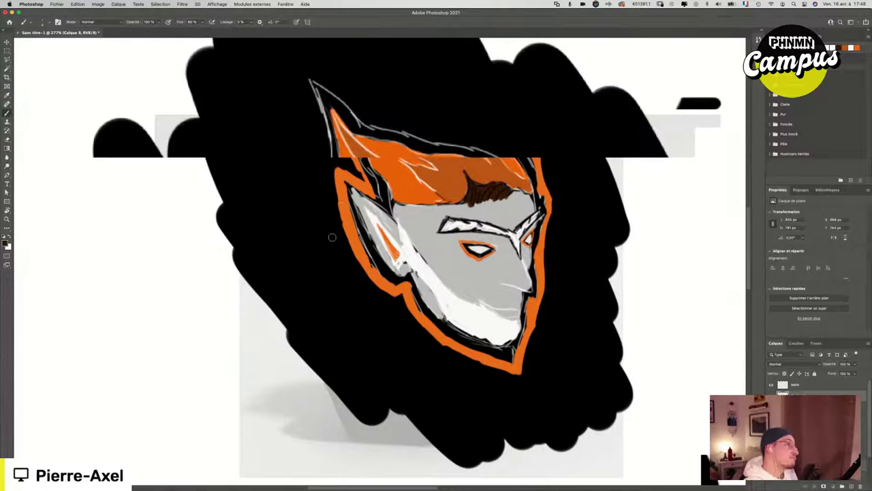
drag(336, 197, 372, 284)
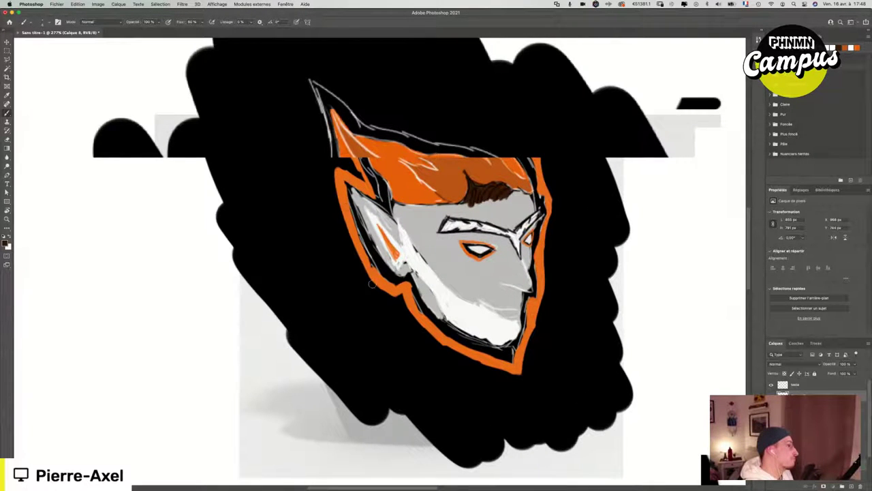
drag(335, 162, 353, 245)
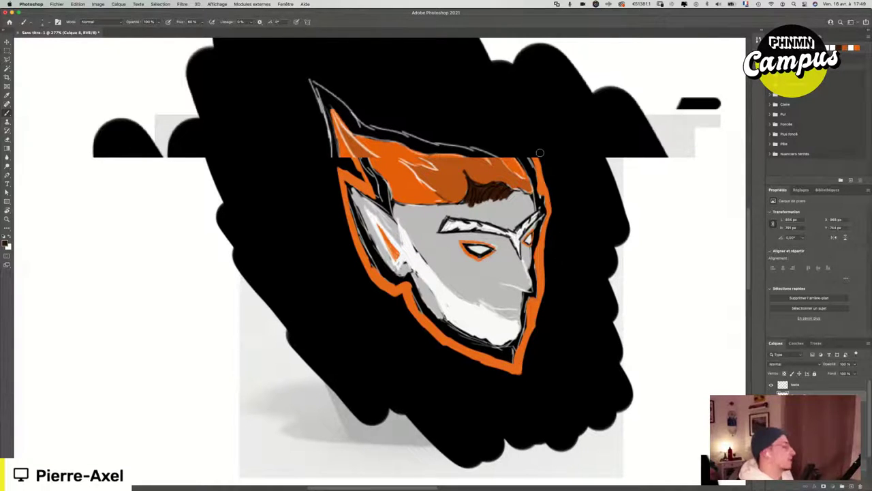
Step: Try a thick black line under the nose and down the front of the mouth, and undo it
scroll(532, 166, down, 1)
scroll(507, 285, down, 3)
scroll(614, 333, up, 4)
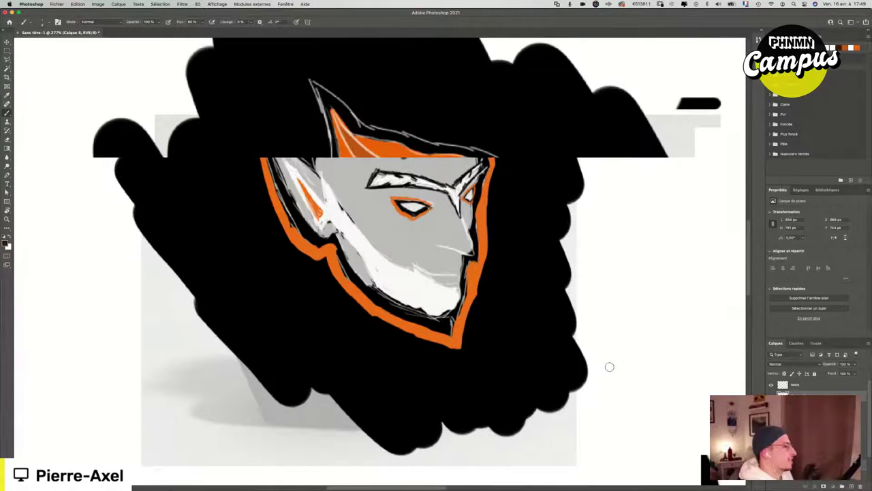
drag(564, 257, 502, 365)
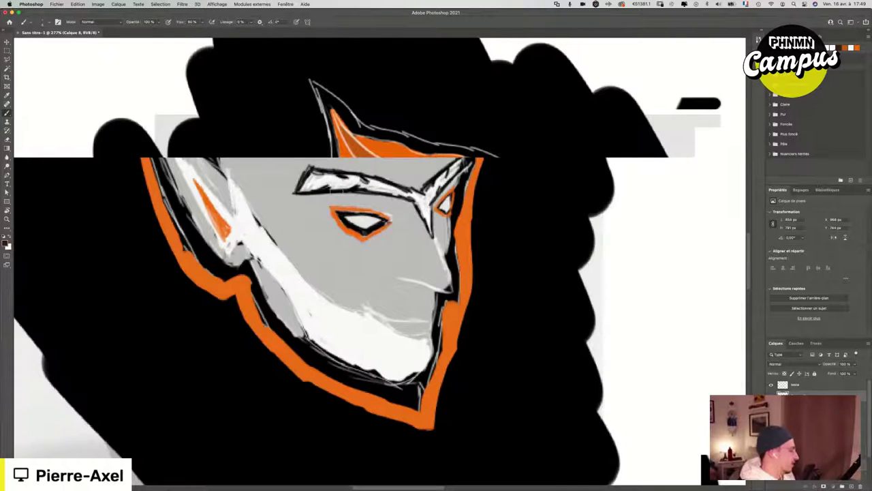
mouse_move(441, 311)
mouse_down()
mouse_move(431, 284)
mouse_move(406, 286)
mouse_up()
key(super+z)
key(super+z)
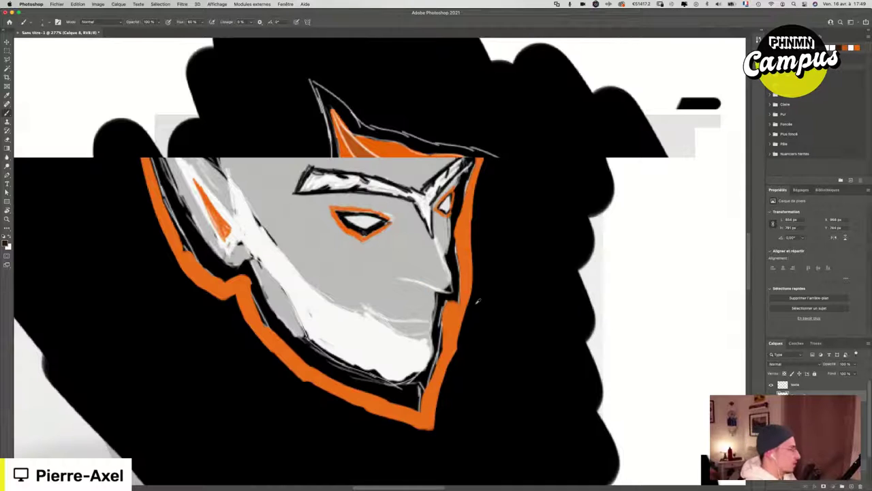
mouse_move(437, 290)
mouse_down()
mouse_move(409, 279)
mouse_move(446, 298)
mouse_move(439, 326)
mouse_up()
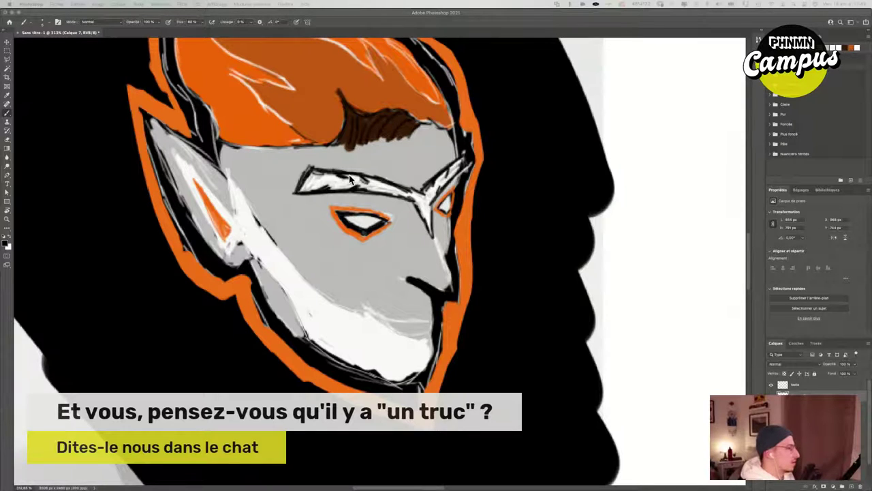
scroll(349, 174, down, 2)
scroll(470, 311, up, 3)
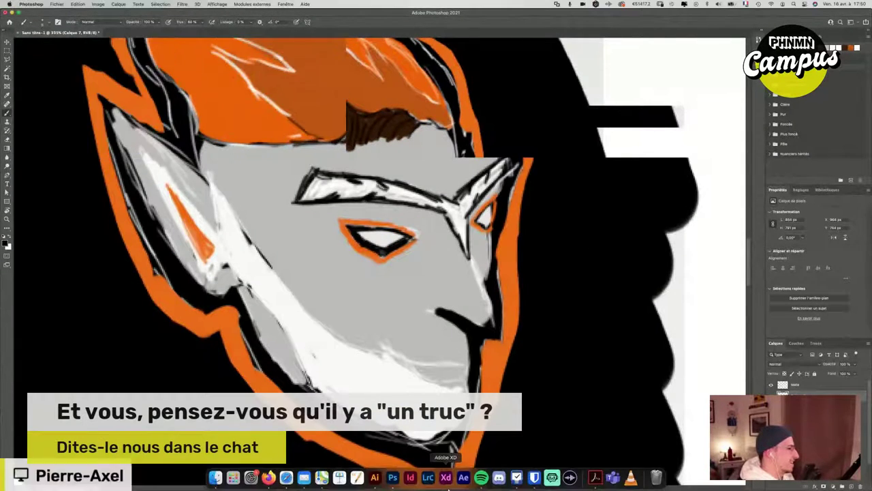
key(super+z)
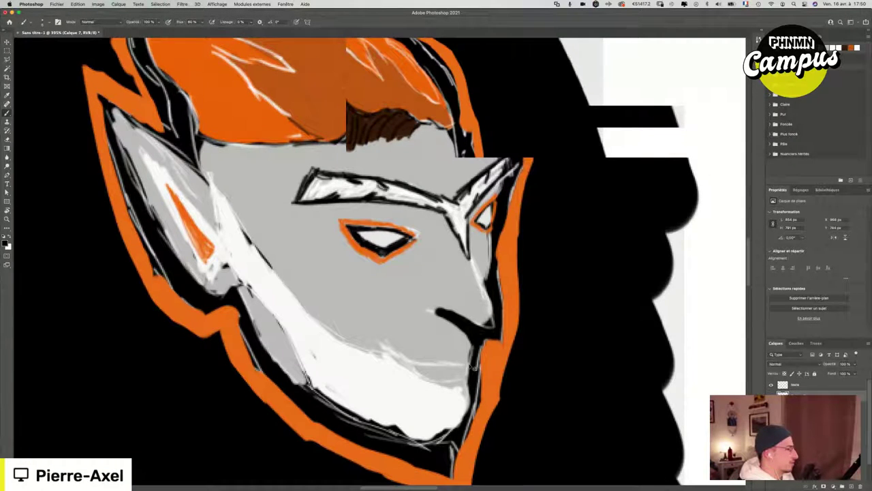
drag(454, 308, 467, 328)
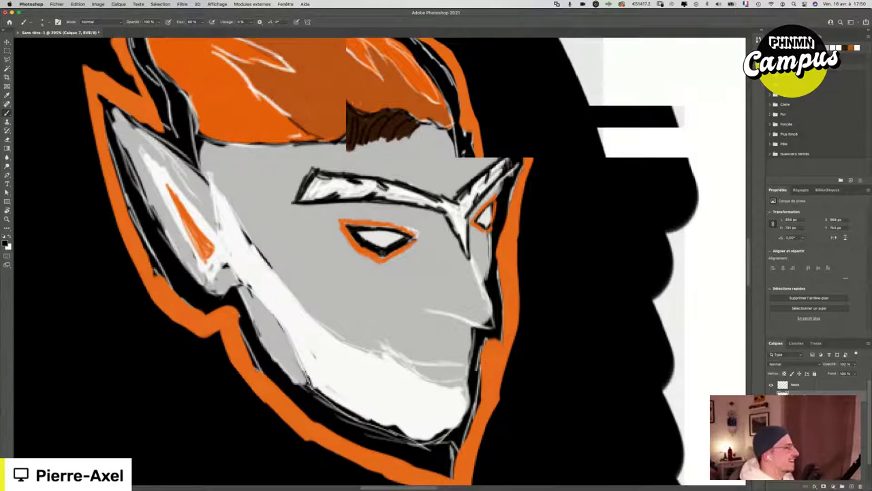
Step: Paint black lines over the white sketch lines of the lower hair strand down to the hairline
scroll(380, 259, up, 1)
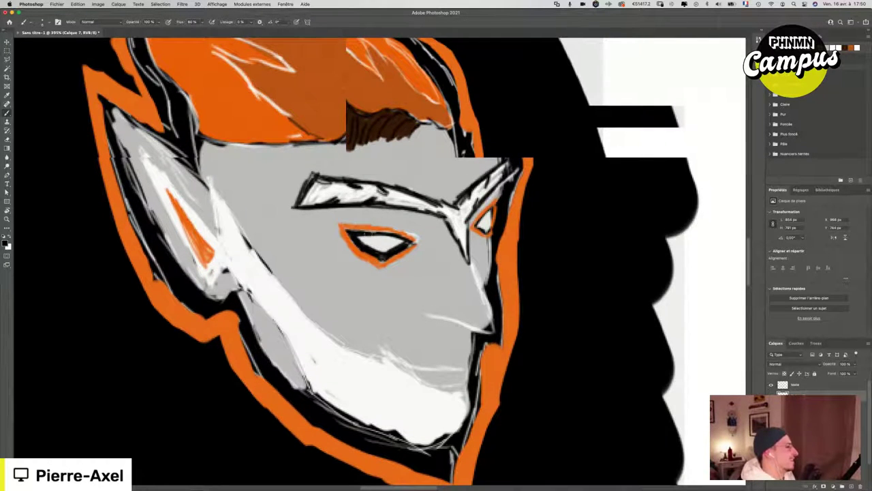
scroll(437, 180, up, 4)
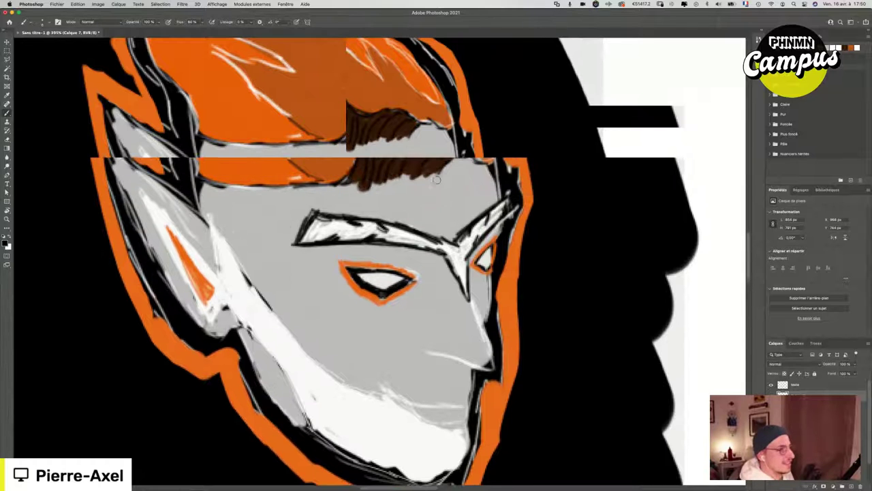
key(shift+Down)
key(shift+Down)
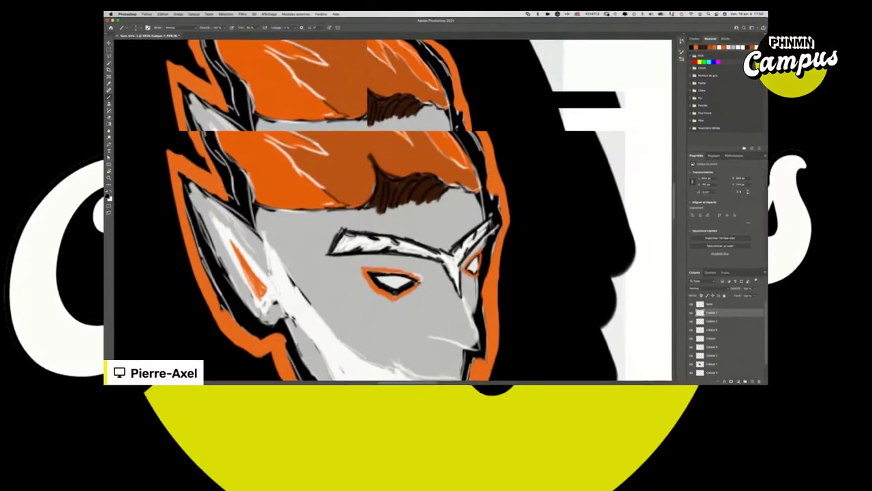
mouse_move(342, 203)
mouse_down()
mouse_move(270, 135)
mouse_move(327, 158)
mouse_up()
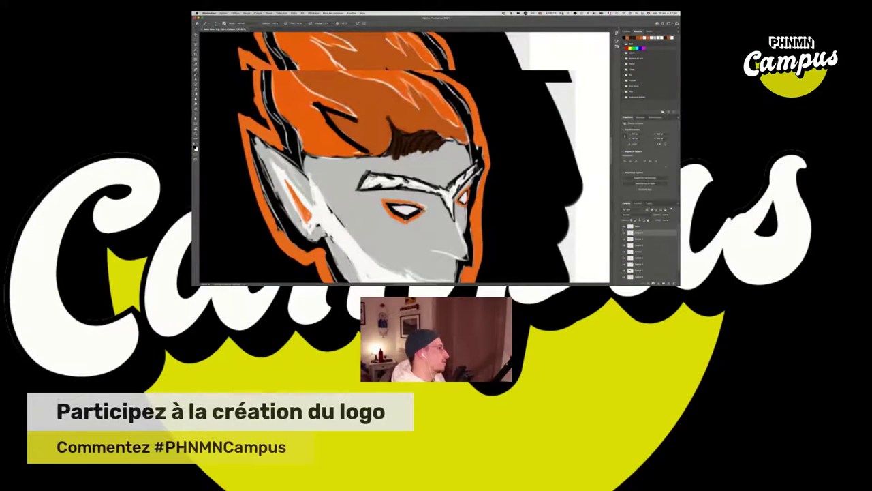
drag(358, 120, 291, 73)
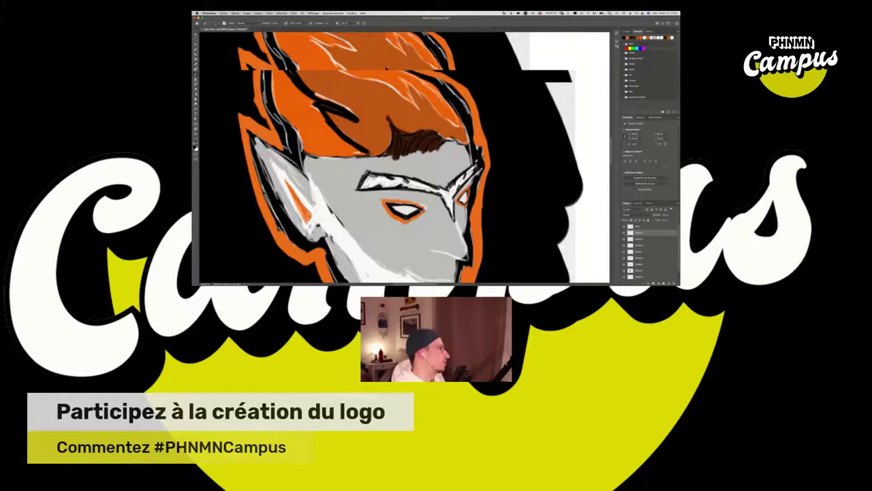
Step: Outline the rest of the darker hair area in black, along the upper strands and down to the hairline
key(shift+Down)
mouse_move(281, 72)
mouse_down()
mouse_move(308, 93)
mouse_move(389, 116)
mouse_move(419, 140)
mouse_up()
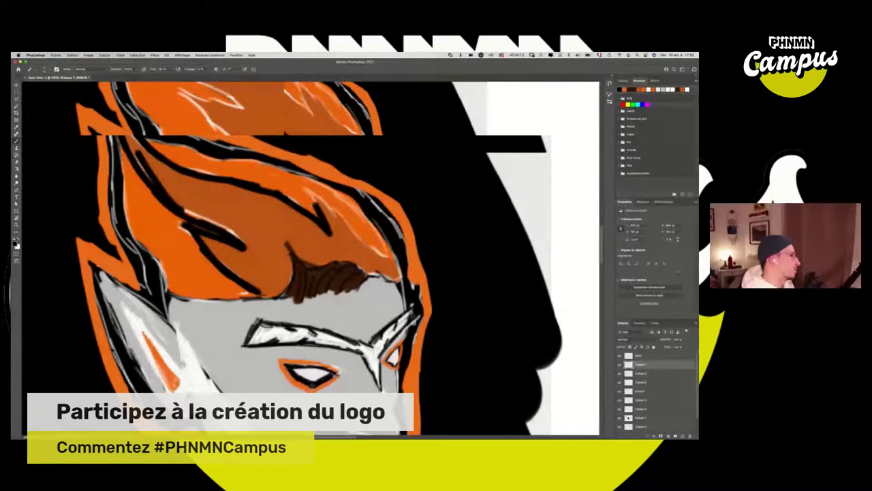
drag(304, 188, 393, 262)
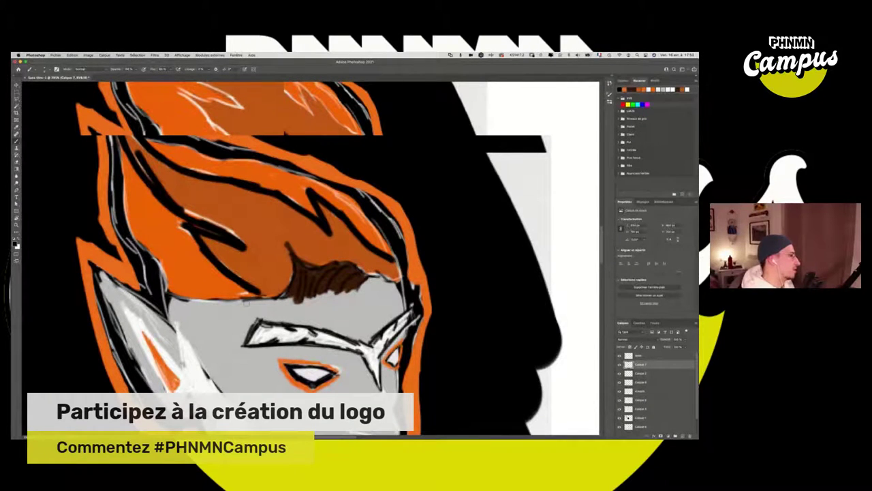
mouse_move(256, 293)
mouse_down()
mouse_move(277, 297)
mouse_move(285, 285)
mouse_up()
drag(217, 238, 235, 263)
Step: Fill the outlined darker hair area with solid black, covering the brown-orange shading down to the hairline
alt+click(260, 277)
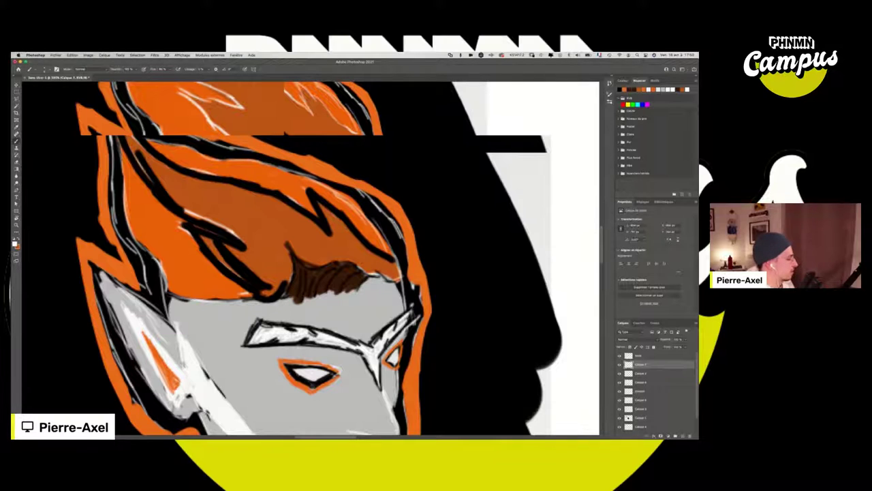
alt+click(259, 258)
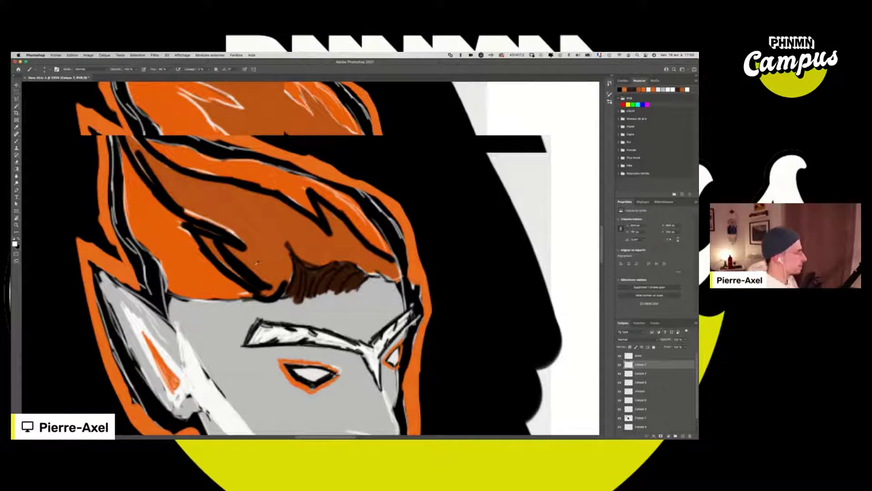
mouse_move(251, 273)
mouse_down()
mouse_move(214, 250)
mouse_move(253, 265)
mouse_move(234, 250)
mouse_move(243, 251)
mouse_move(245, 234)
mouse_move(259, 254)
mouse_move(188, 189)
mouse_move(217, 222)
mouse_move(194, 200)
mouse_move(208, 197)
mouse_move(246, 240)
mouse_move(258, 243)
mouse_move(259, 227)
mouse_move(281, 225)
mouse_move(306, 254)
mouse_move(295, 244)
mouse_move(321, 257)
mouse_move(326, 243)
mouse_move(316, 236)
mouse_move(336, 237)
mouse_move(340, 223)
mouse_move(351, 251)
mouse_move(380, 258)
mouse_move(338, 218)
mouse_up()
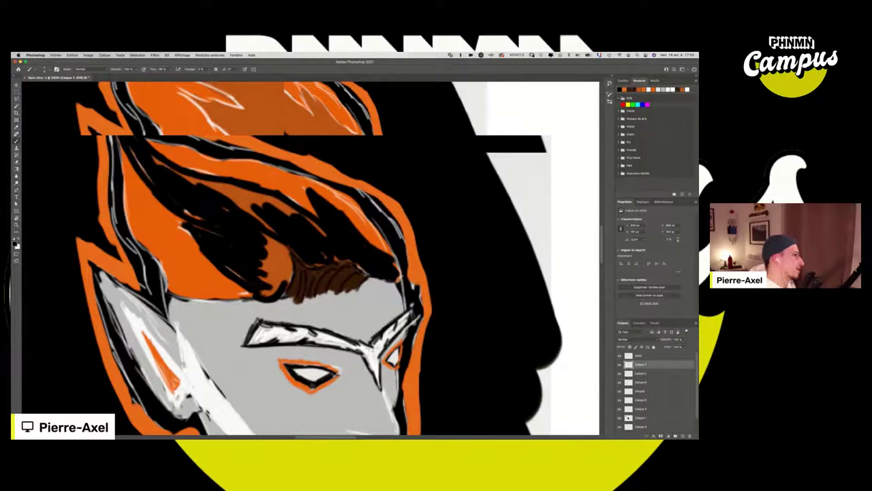
mouse_move(272, 269)
mouse_down()
mouse_move(262, 286)
mouse_move(286, 269)
mouse_move(266, 262)
mouse_move(286, 256)
mouse_move(291, 268)
mouse_up()
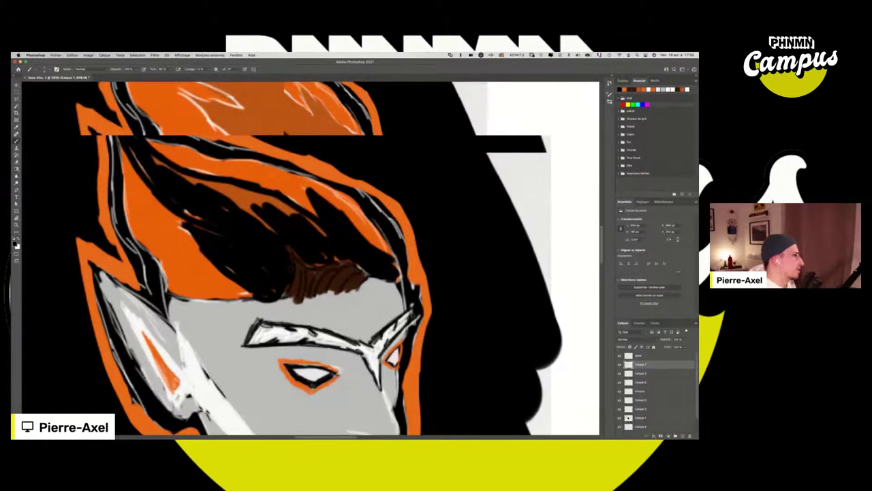
drag(180, 216, 195, 238)
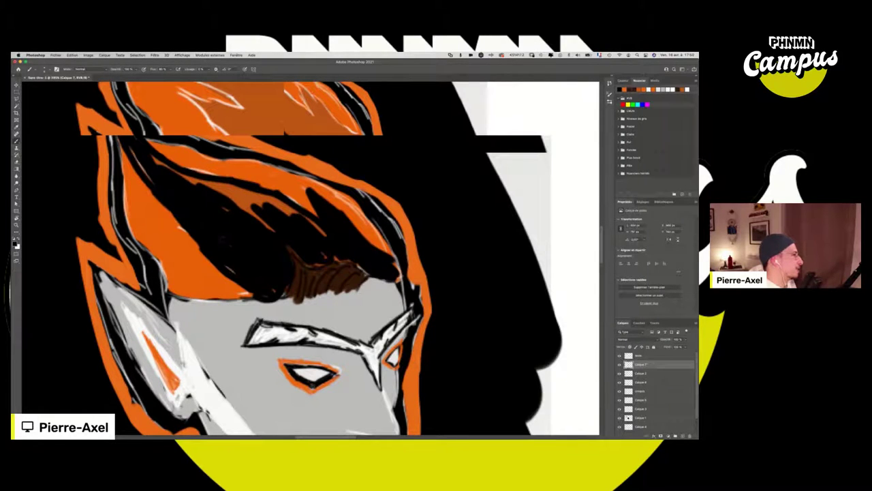
drag(227, 210, 238, 215)
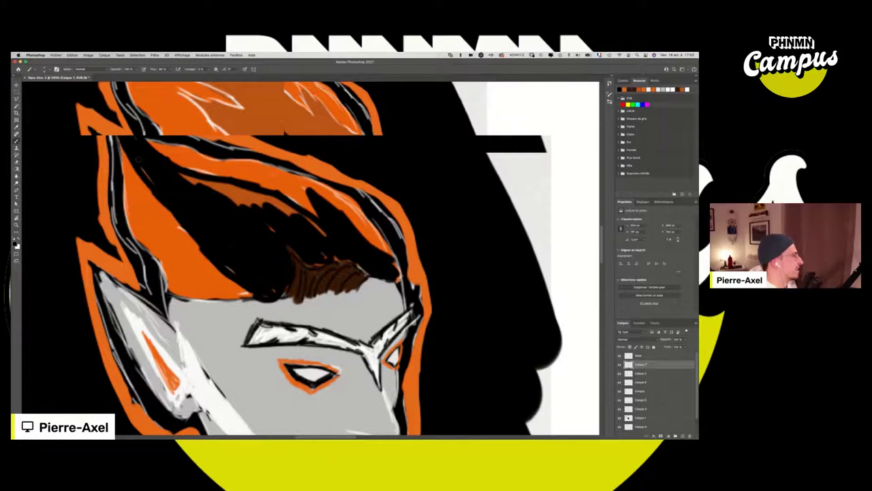
mouse_move(180, 173)
mouse_down()
mouse_move(242, 200)
mouse_move(265, 190)
mouse_move(324, 237)
mouse_up()
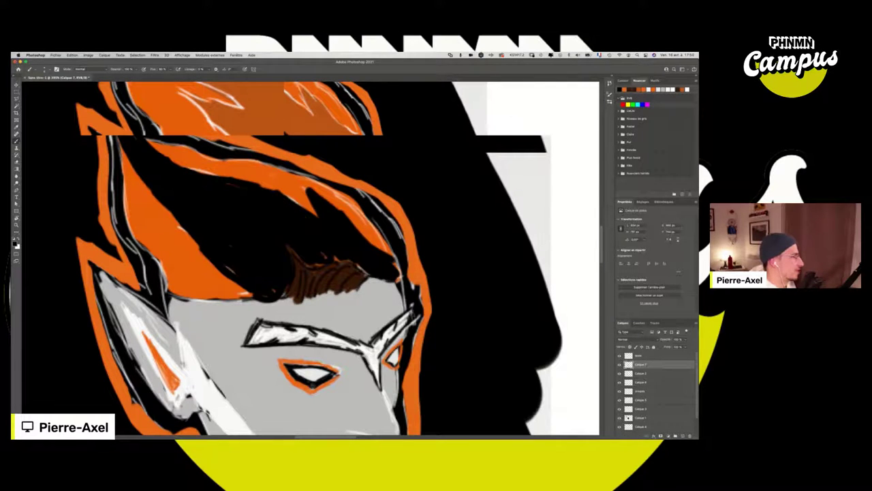
Step: Choose a dark grey and paint the upper strand of the black hair area with it, down toward the front of the hairline
scroll(278, 194, down, 10)
scroll(298, 163, up, 6)
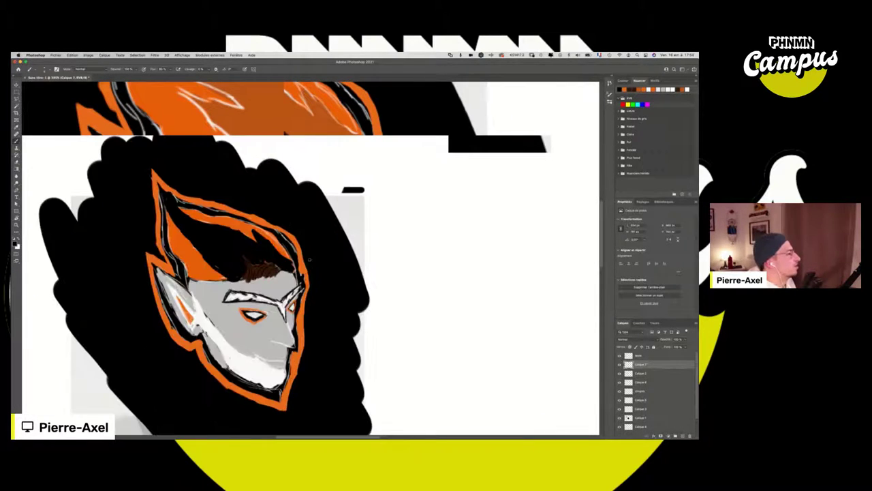
scroll(244, 227, up, 2)
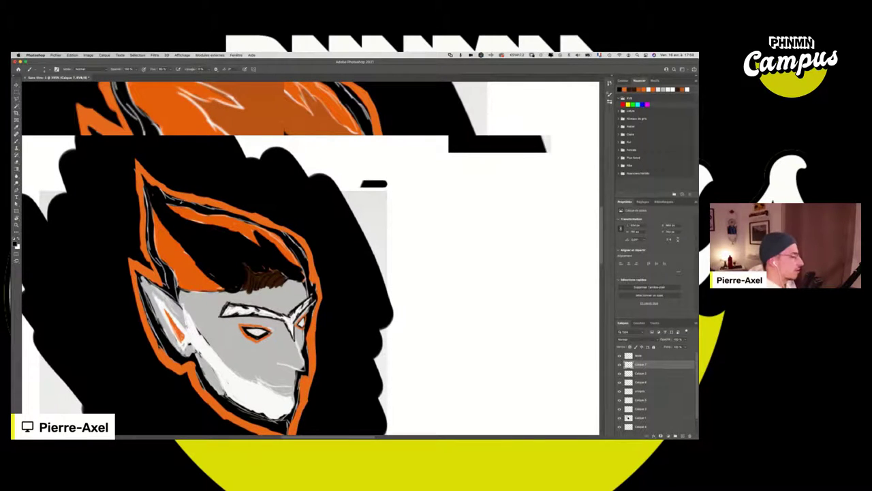
scroll(198, 217, up, 1)
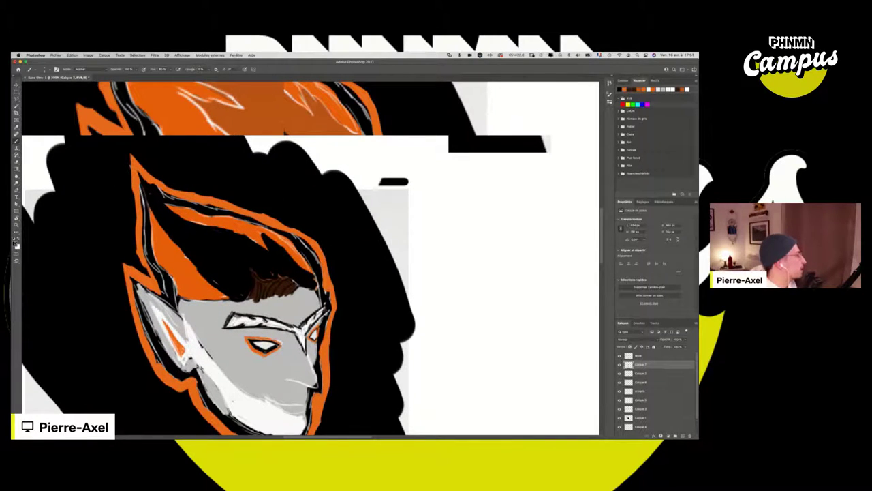
click(15, 244)
drag(89, 148, 89, 180)
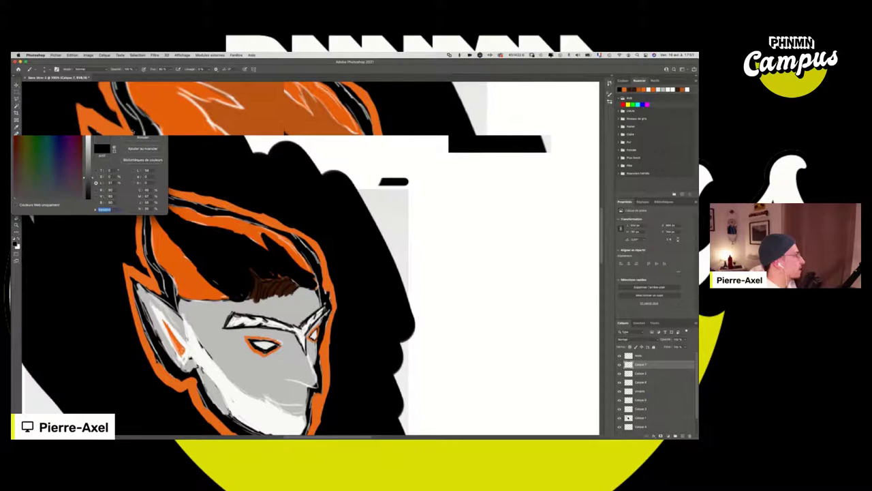
click(141, 127)
mouse_move(154, 195)
mouse_down()
mouse_move(195, 231)
mouse_move(243, 247)
mouse_move(224, 244)
mouse_move(261, 275)
mouse_move(202, 231)
mouse_move(255, 254)
mouse_up()
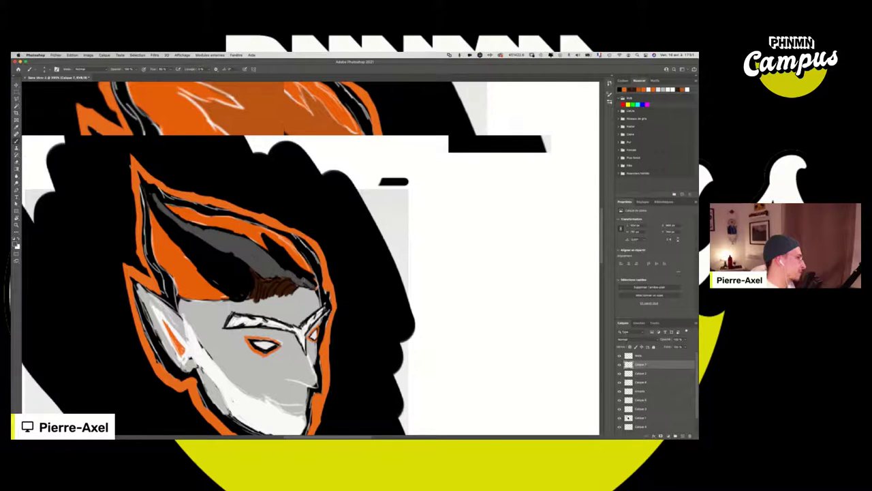
mouse_move(273, 258)
mouse_down()
mouse_move(280, 251)
mouse_move(267, 240)
mouse_move(293, 252)
mouse_up()
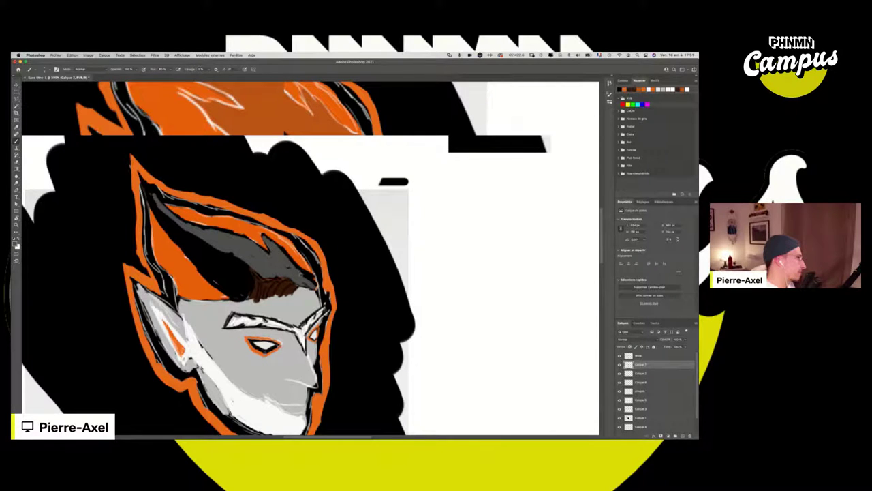
Step: Try a white line along the hairline, under the orange hair above the ear
scroll(202, 206, up, 1)
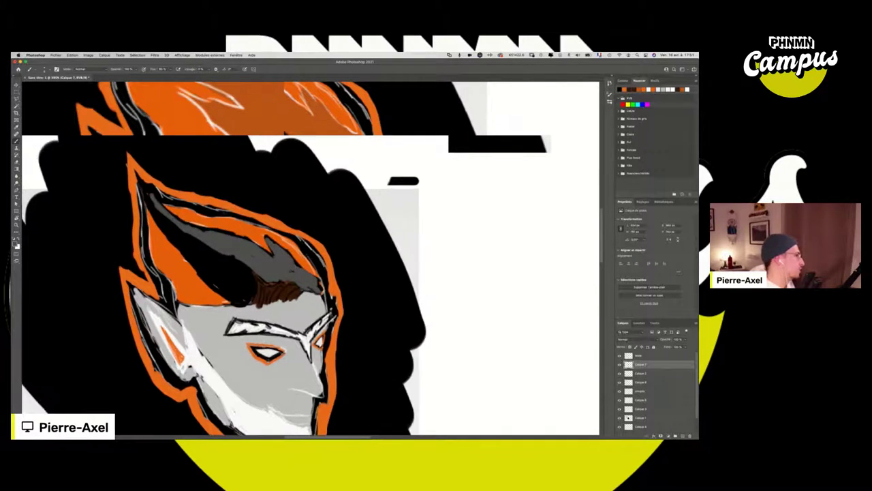
scroll(215, 236, up, 3)
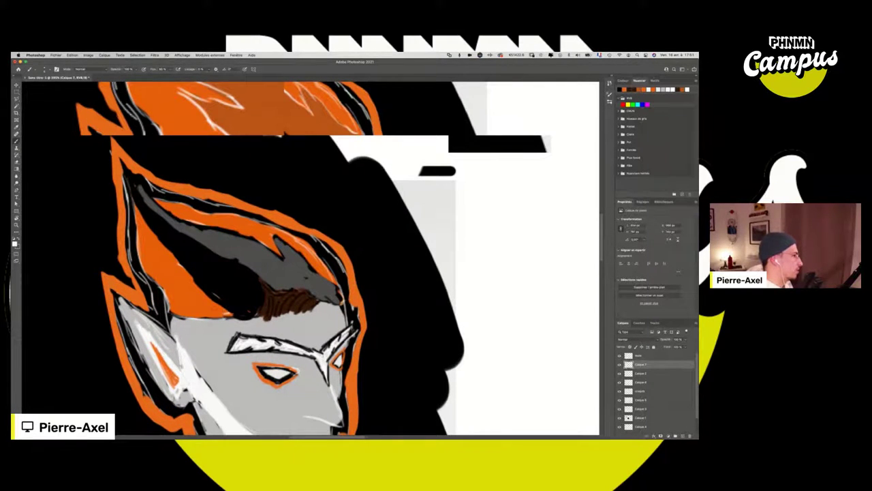
mouse_move(168, 311)
mouse_down()
mouse_move(233, 316)
mouse_move(187, 278)
mouse_up()
key(super+z)
key(super+z)
key(super+z)
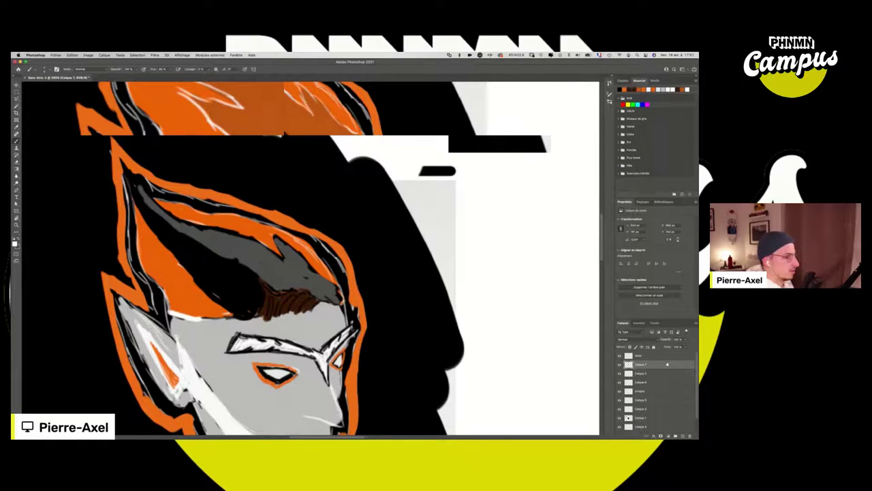
Step: Move layer Calque 7 to the top of the layer stack and trace white lines around the black and dark grey hair areas
drag(667, 365, 665, 355)
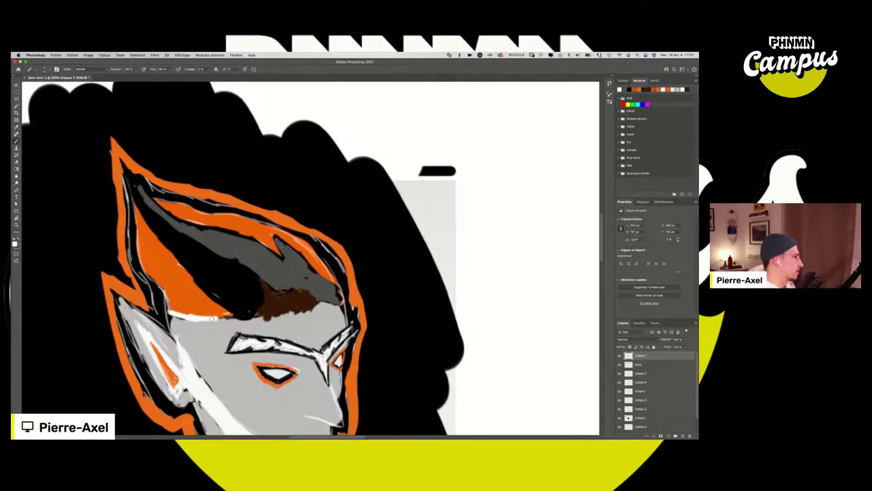
drag(232, 315, 176, 270)
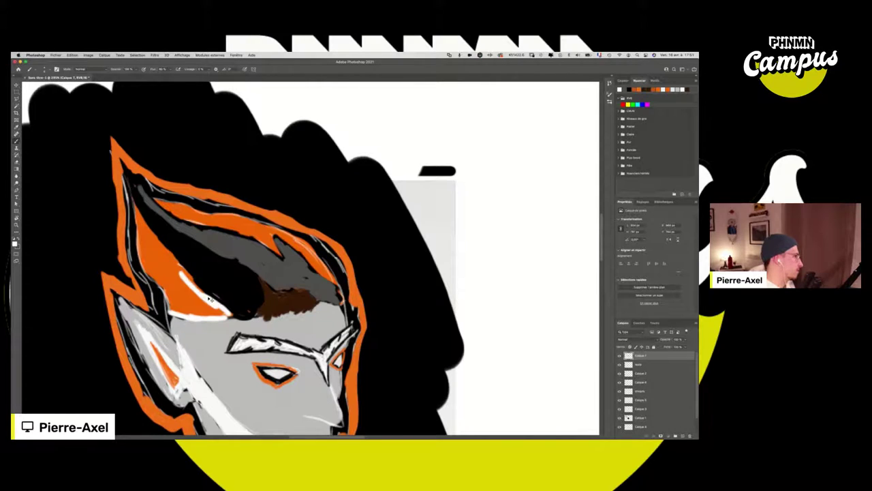
key(super+z)
mouse_move(217, 304)
mouse_down()
mouse_move(177, 260)
mouse_move(132, 184)
mouse_move(205, 256)
mouse_move(246, 274)
mouse_move(263, 306)
mouse_up()
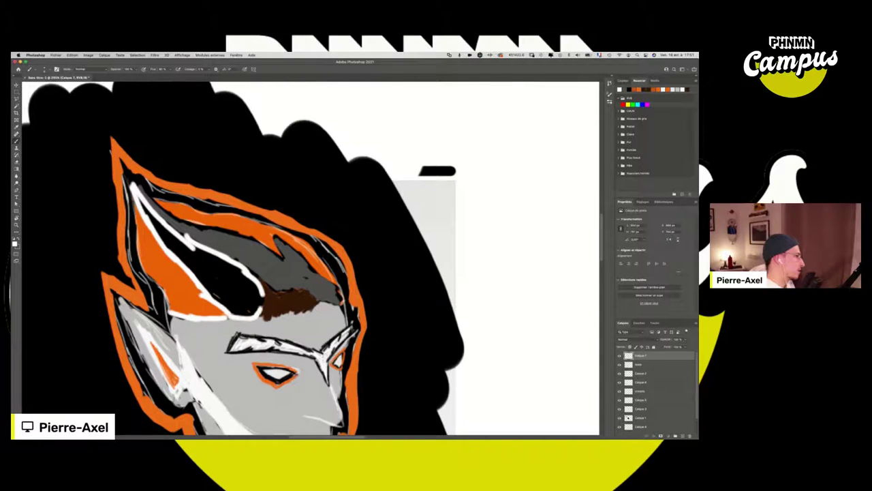
mouse_move(133, 183)
mouse_down()
mouse_move(173, 212)
mouse_move(278, 258)
mouse_move(275, 233)
mouse_move(342, 303)
mouse_up()
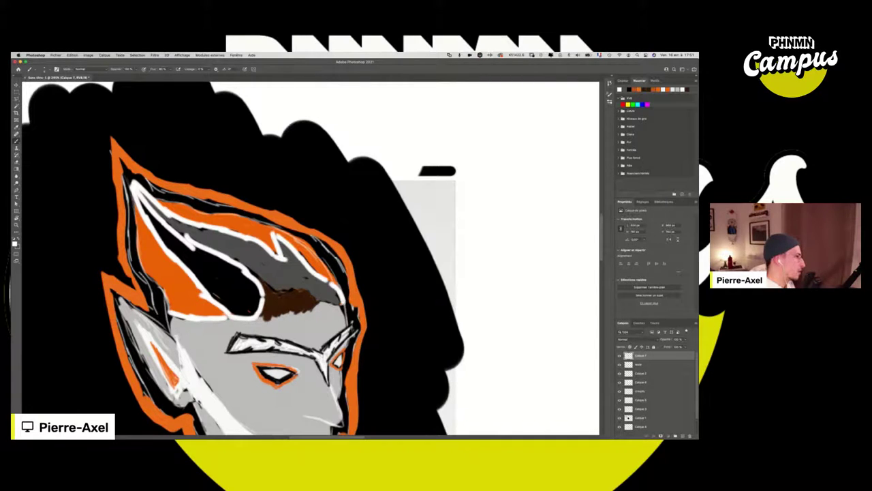
mouse_move(252, 270)
mouse_down()
mouse_move(283, 289)
mouse_move(340, 304)
mouse_move(280, 289)
mouse_move(337, 293)
mouse_up()
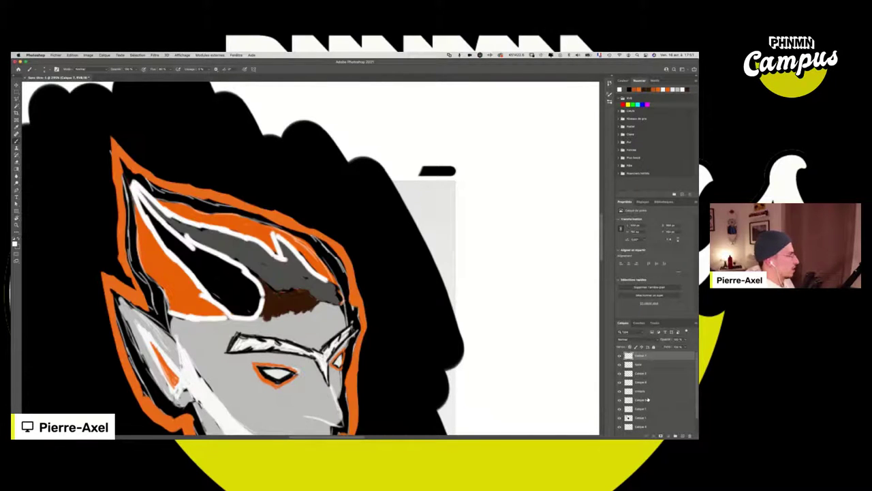
Step: Undo the white hair lines and the layer move, keeping the dark grey fill of the upper strand
key(super+z)
key(super+z)
key(super+z)
key(super+z)
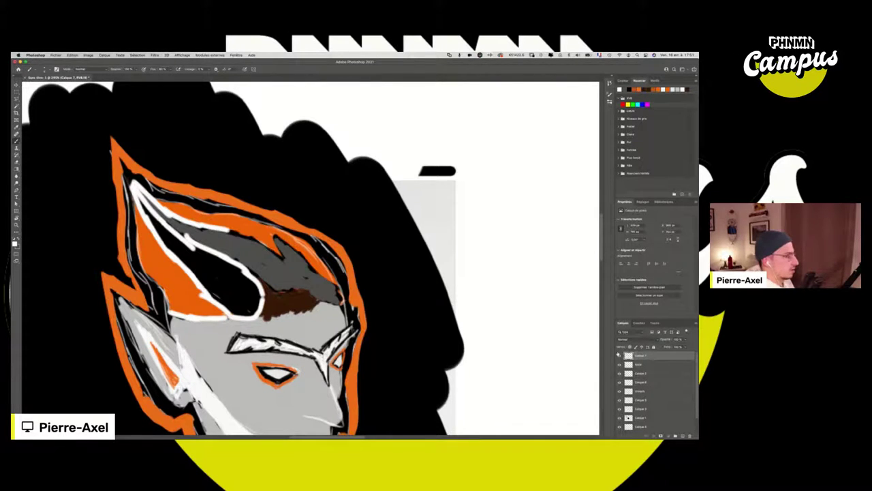
key(super+z)
key(super+z)
key(super+z)
key(super+z)
key(super+z)
key(super+z)
key(super+z)
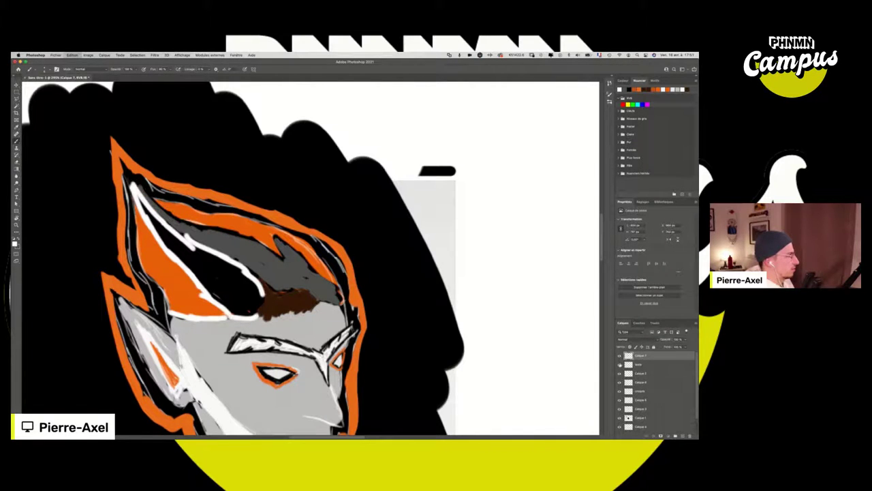
key(super+shift+z)
key(super+shift+z)
key(super+shift+z)
key(super+shift+z)
key(super+shift+z)
key(super+shift+z)
key(super+shift+z)
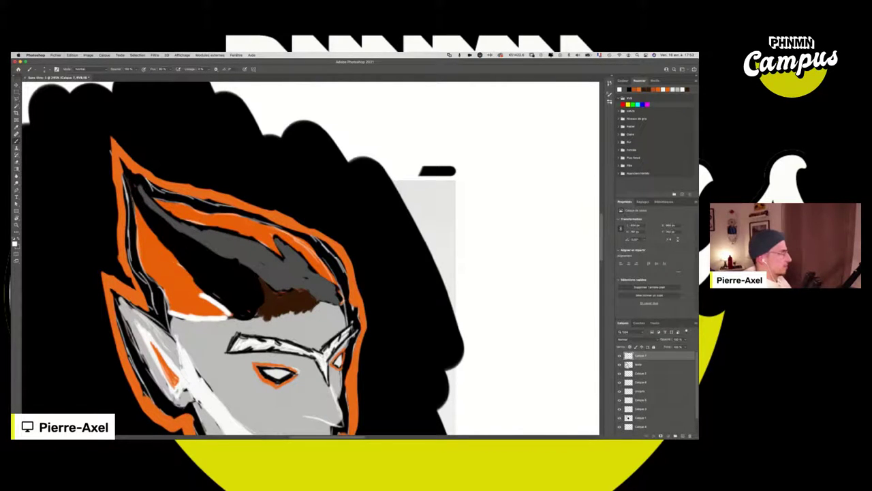
key(super+shift+z)
key(super+shift+z)
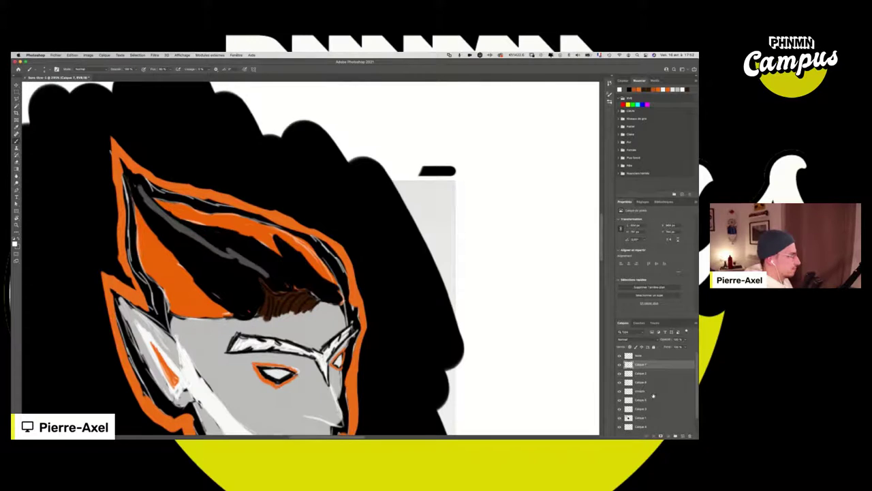
key(super+z)
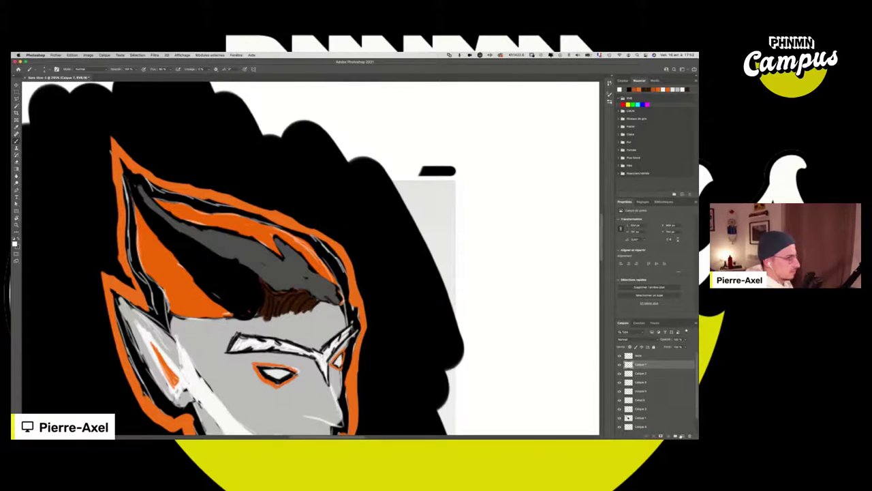
Step: Add a new empty layer and place it at the top of the layer stack
click(682, 435)
drag(658, 365, 658, 351)
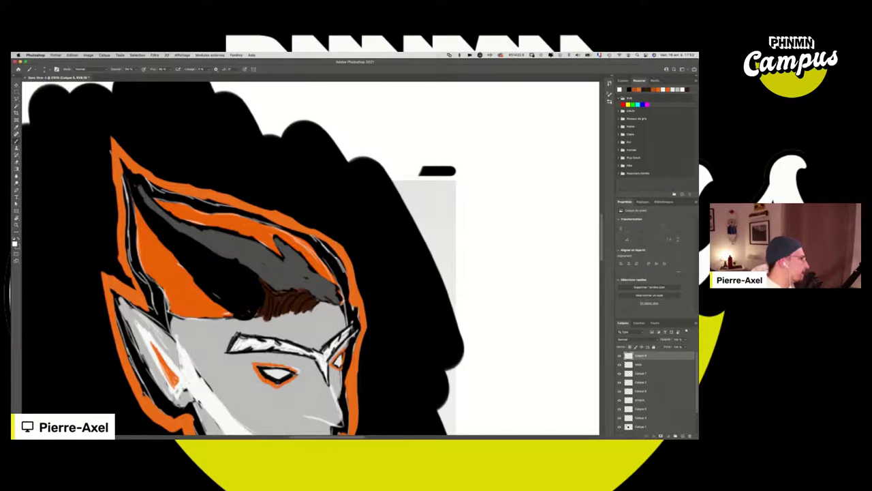
mouse_move(179, 317)
mouse_down()
mouse_move(206, 319)
mouse_move(184, 318)
mouse_up()
key(super+z)
Step: Trace thin white lines along the outer hair contour and hairline and around the black and dark grey hair areas
mouse_move(168, 311)
mouse_down()
mouse_move(210, 315)
mouse_move(150, 275)
mouse_move(125, 167)
mouse_move(165, 198)
mouse_move(293, 233)
mouse_move(338, 287)
mouse_up()
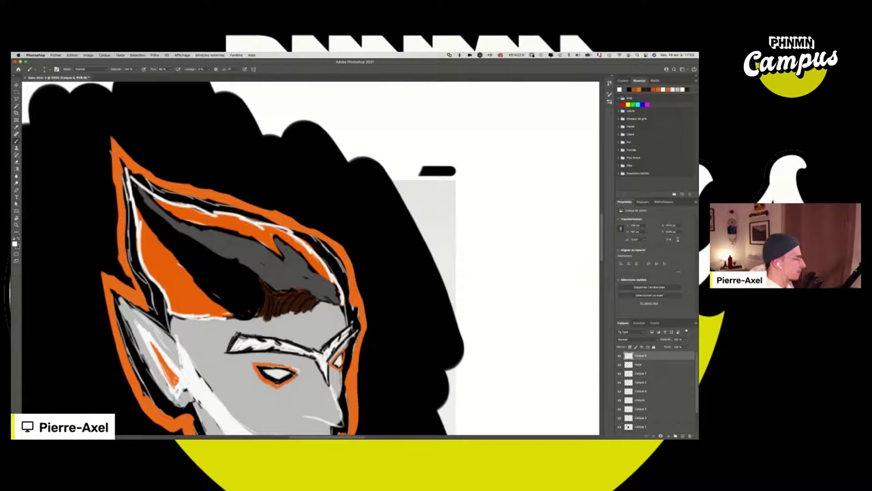
mouse_move(239, 320)
mouse_down()
mouse_move(147, 222)
mouse_move(131, 171)
mouse_move(163, 222)
mouse_move(265, 289)
mouse_move(238, 318)
mouse_up()
mouse_move(135, 179)
mouse_down()
mouse_move(179, 216)
mouse_move(261, 232)
mouse_move(334, 287)
mouse_up()
drag(267, 291, 322, 288)
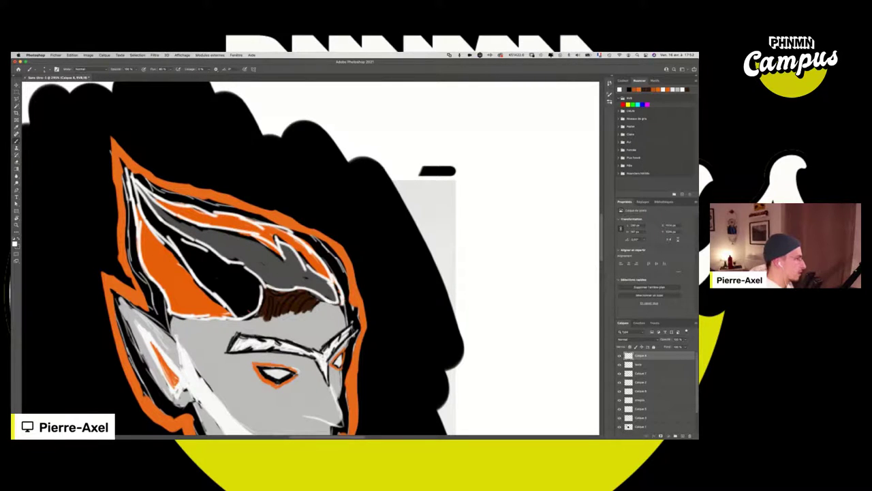
scroll(290, 226, down, 5)
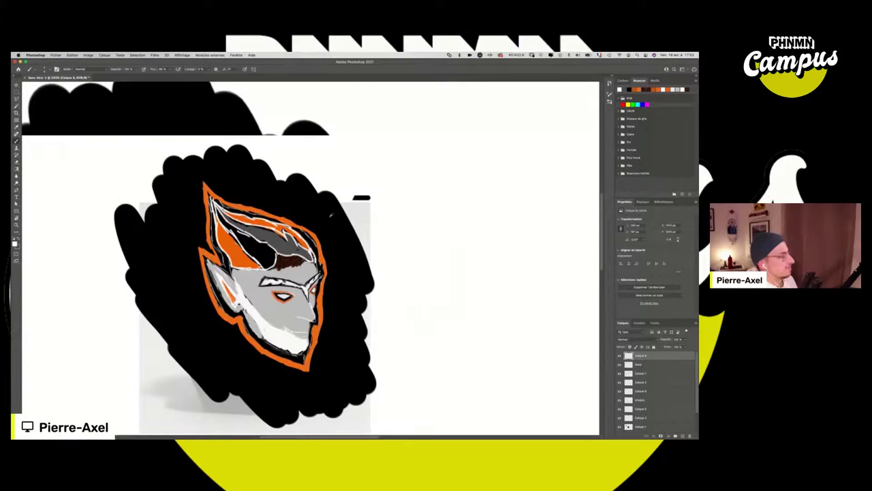
scroll(330, 215, up, 2)
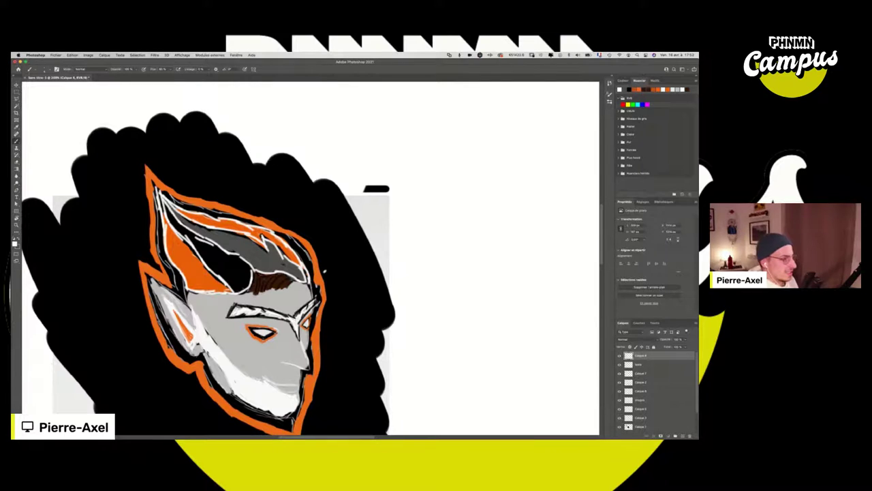
scroll(324, 270, up, 2)
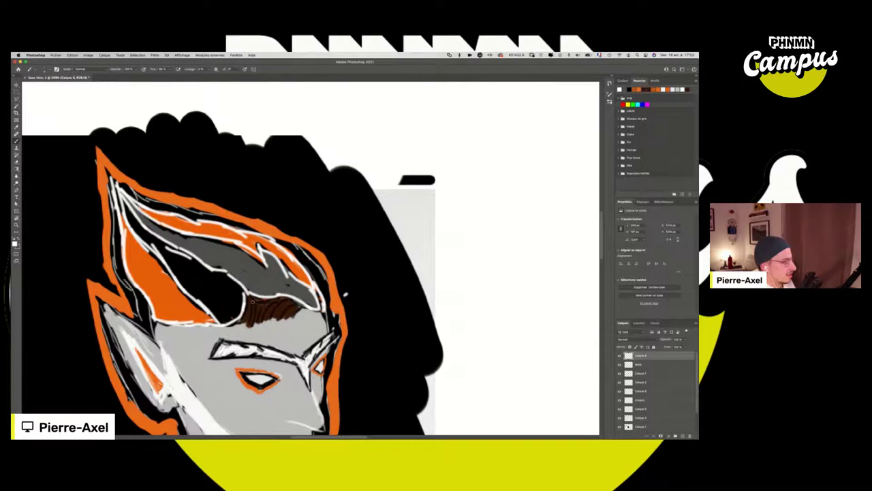
Step: Undo all the white lines traced on the new layer over the hair
key(super+z)
key(super+z)
key(super+z)
key(super+z)
key(super+z)
key(super+z)
key(super+z)
key(super+z)
key(super+z)
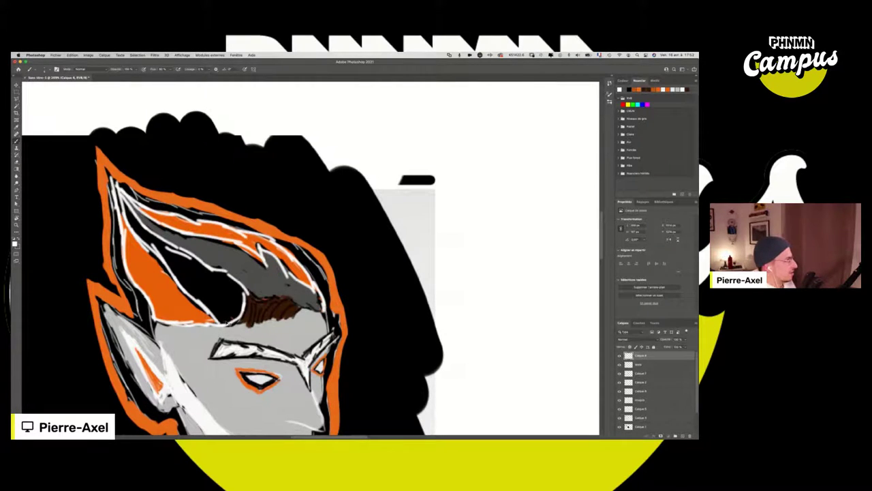
key(super+z)
key(super+z)
key(super+z)
key(super+z)
key(super+z)
key(super+z)
key(super+z)
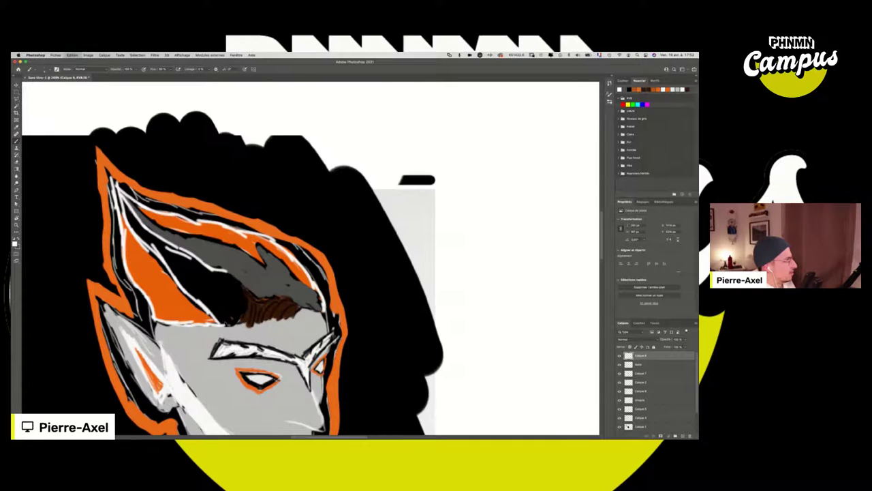
key(super+z)
key(super+z)
key(super+z)
key(super+z)
key(super+z)
key(super+z)
key(super+z)
key(super+z)
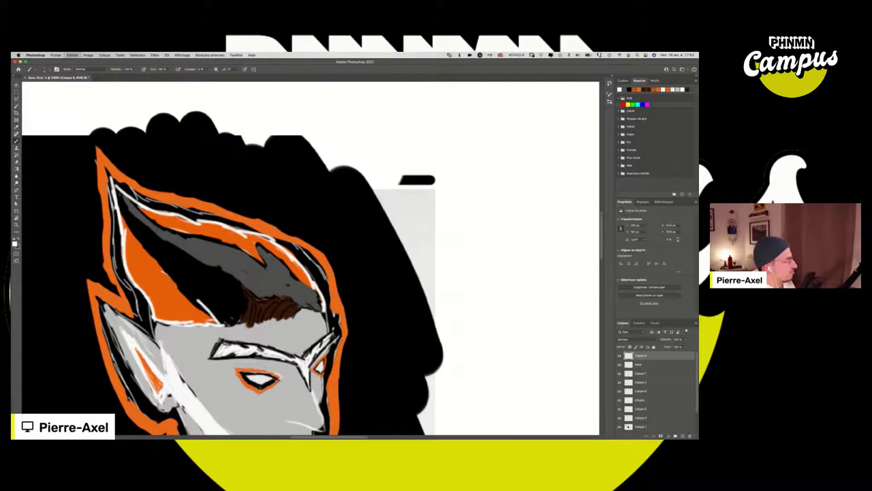
key(super+z)
key(super+z)
key(super+z)
key(super+z)
key(super+z)
key(super+z)
key(super+z)
key(super+z)
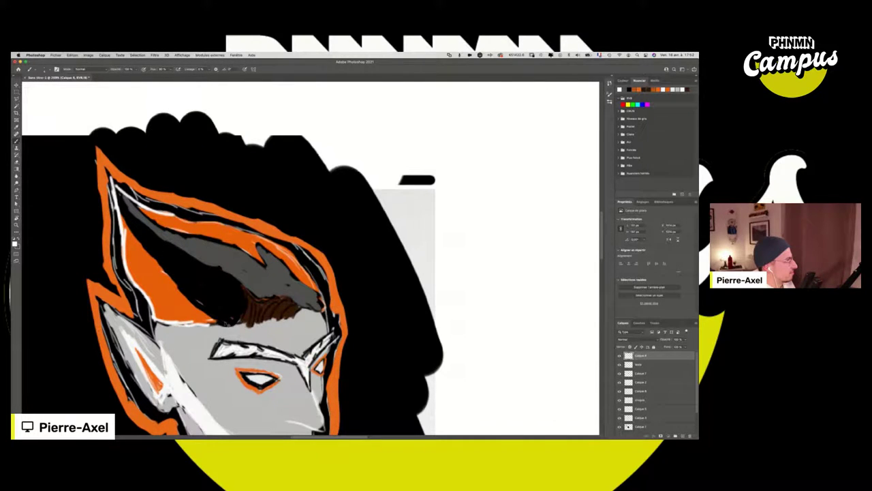
key(super+z)
key(super+z)
key(super+z)
key(super+z)
key(super+z)
key(super+z)
key(super+z)
key(super+z)
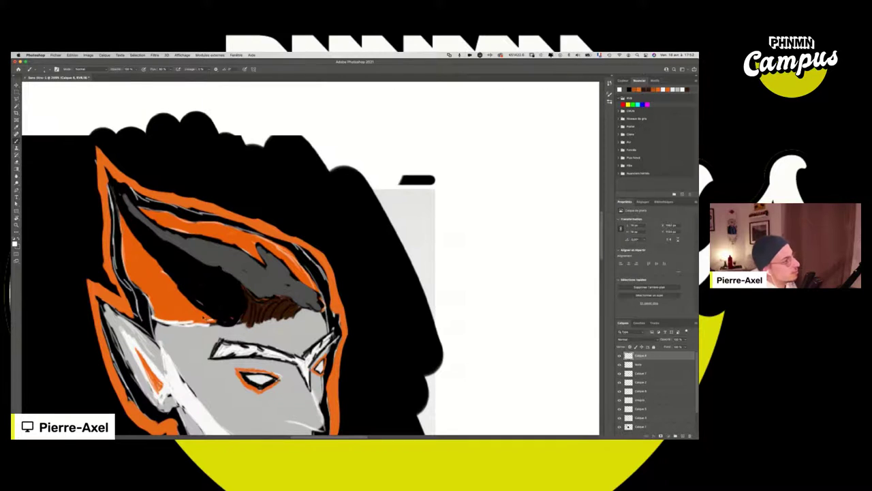
key(super+z)
Step: Paint four short curved white strokes diagonally across the orange, black and dark grey hair strands
scroll(170, 198, up, 2)
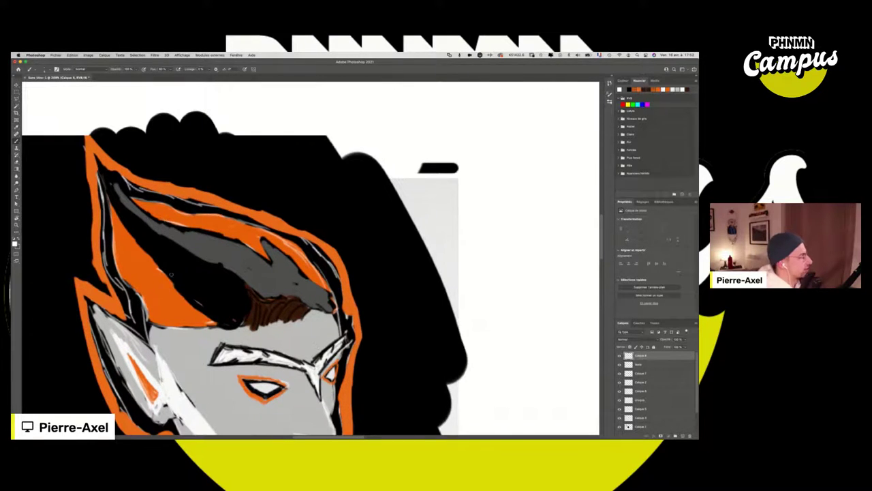
scroll(211, 286, down, 2)
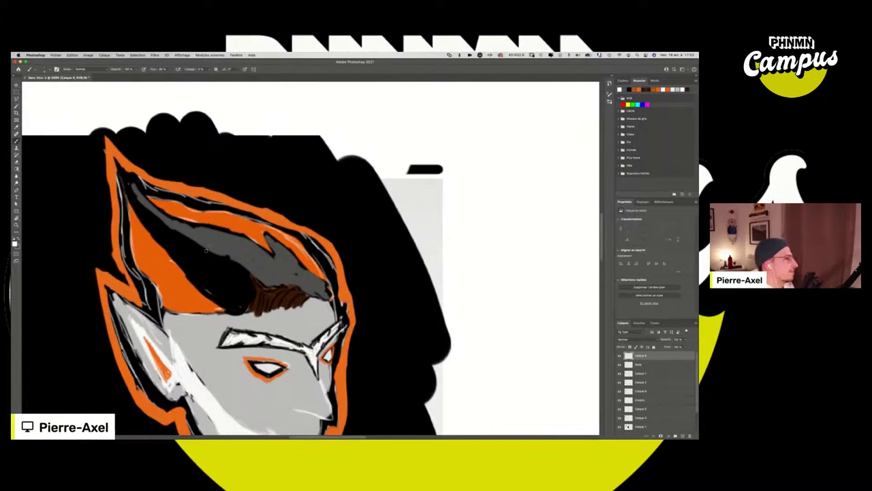
mouse_move(194, 225)
mouse_down()
mouse_move(163, 271)
mouse_move(177, 275)
mouse_up()
mouse_move(224, 223)
mouse_down()
mouse_move(187, 280)
mouse_move(198, 277)
mouse_up()
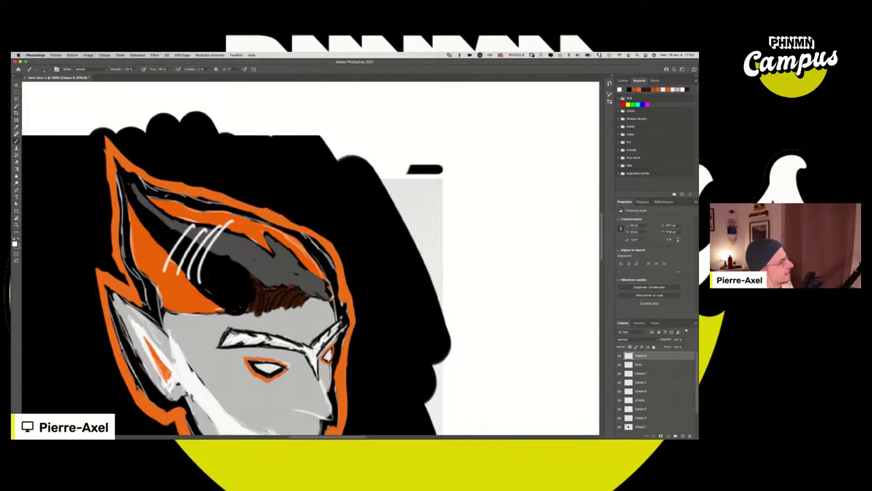
scroll(166, 197, down, 3)
scroll(179, 252, up, 3)
scroll(184, 270, down, 3)
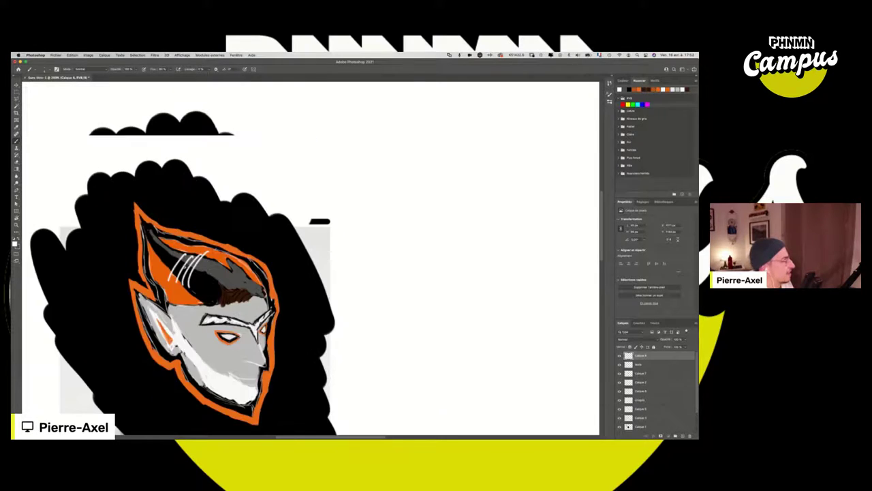
scroll(186, 267, down, 2)
scroll(186, 267, up, 1)
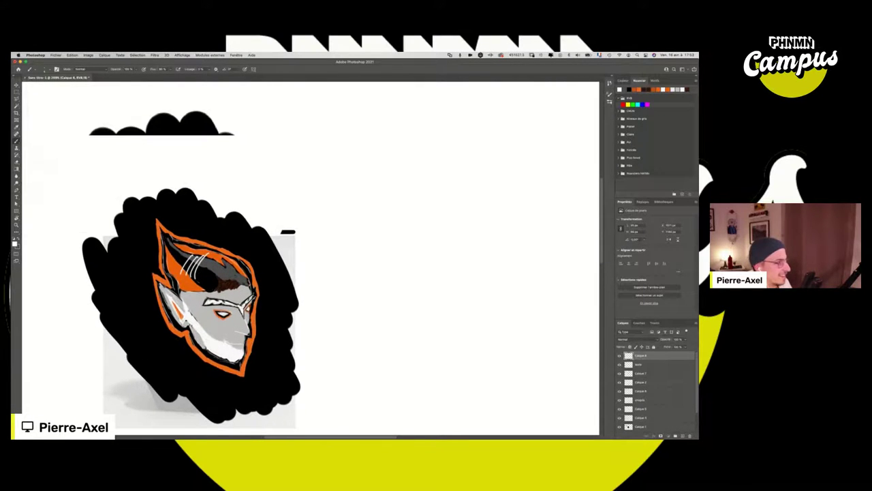
Step: Undo the short curved white strokes painted diagonally across the orange, black and dark grey hair strands
scroll(190, 296, down, 1)
scroll(190, 295, up, 2)
scroll(191, 307, up, 3)
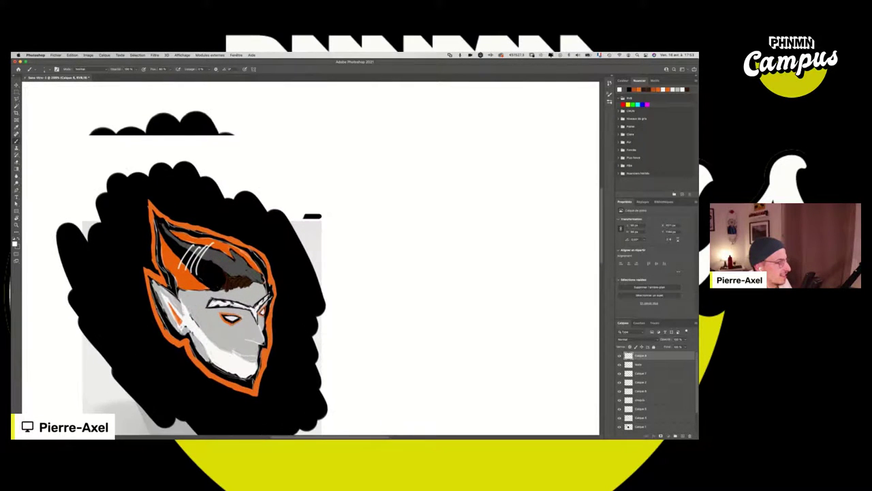
scroll(191, 306, left, 3)
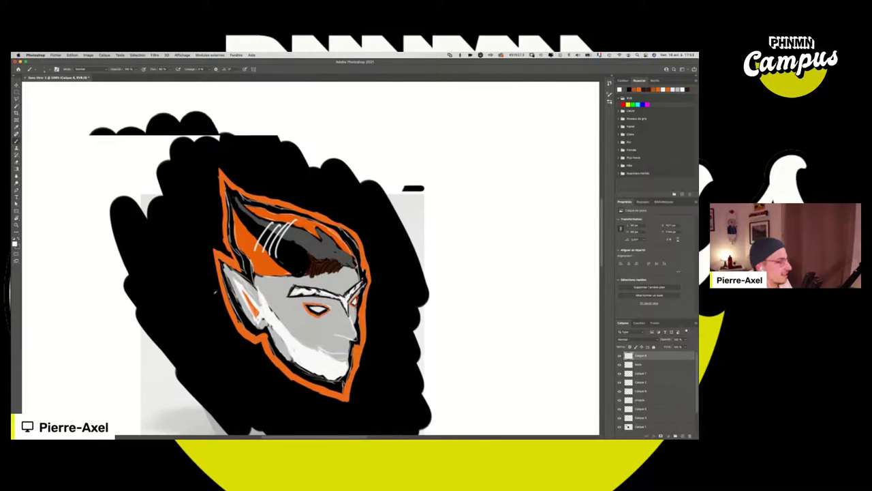
scroll(213, 290, up, 4)
key(super+z)
key(super+z)
key(super+z)
key(super+z)
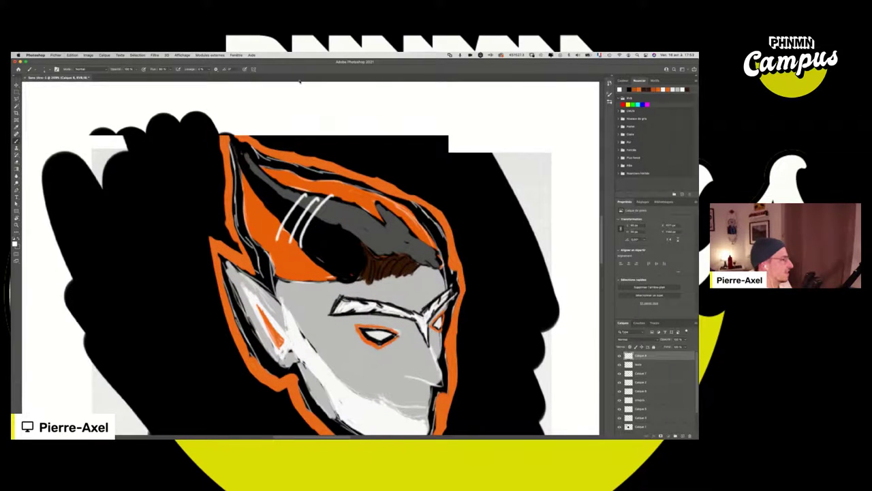
Step: Paint four parallel curved white strokes across the black hair area, from the orange edge to the dark grey strand
drag(278, 216, 308, 190)
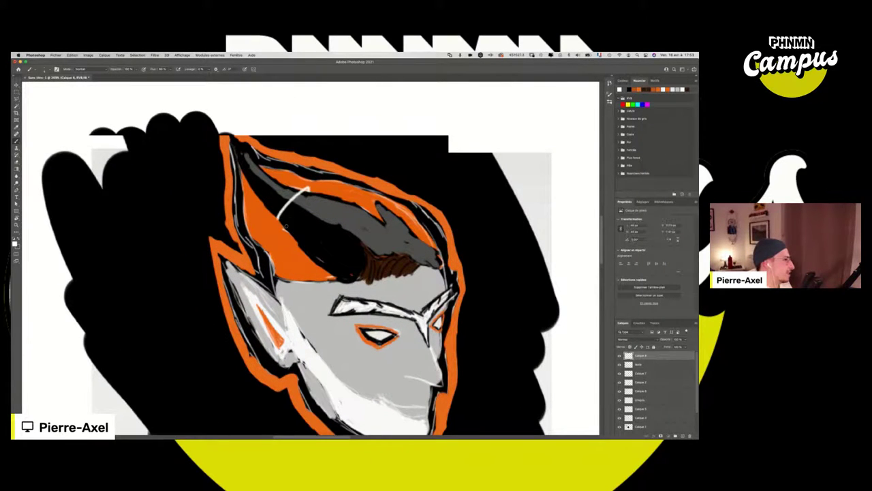
mouse_move(288, 228)
mouse_down()
mouse_move(323, 194)
mouse_move(332, 196)
mouse_up()
drag(301, 246, 346, 200)
scroll(315, 228, down, 1)
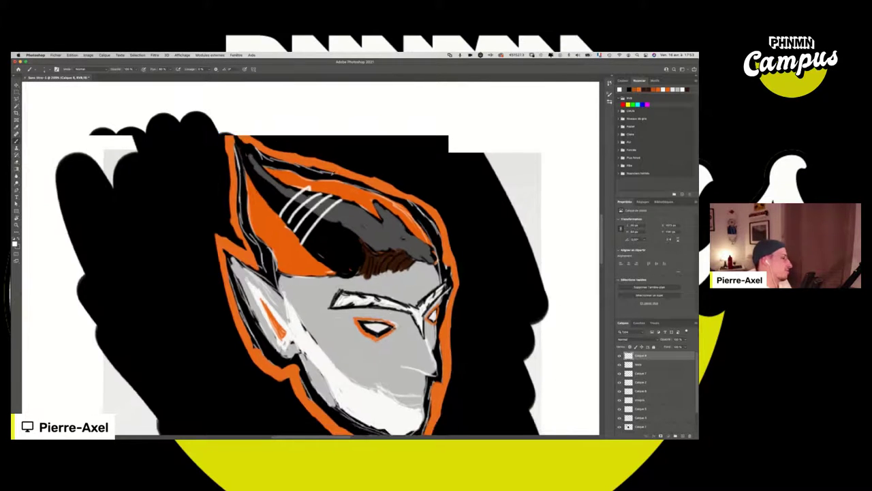
scroll(349, 160, down, 5)
scroll(361, 169, up, 6)
scroll(361, 177, up, 3)
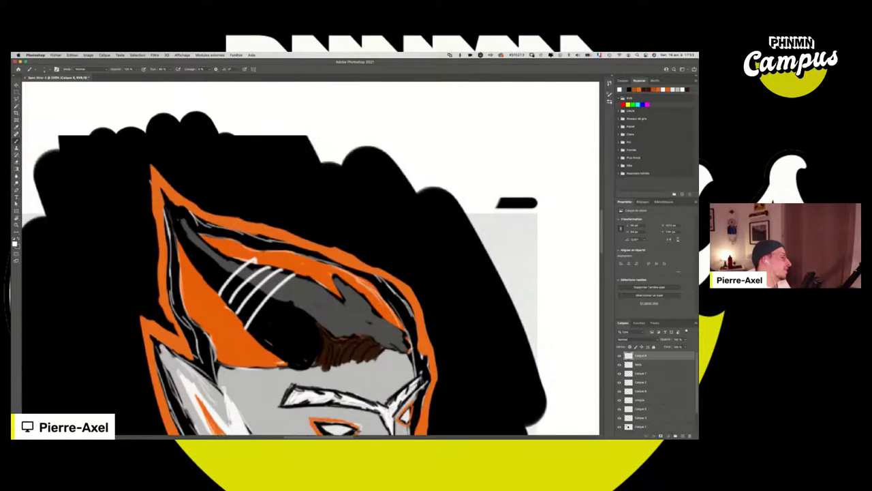
Step: Undo the four curved white strokes across the black hair area
key(super+z)
key(super+z)
key(super+z)
key(super+z)
scroll(245, 306, up, 1)
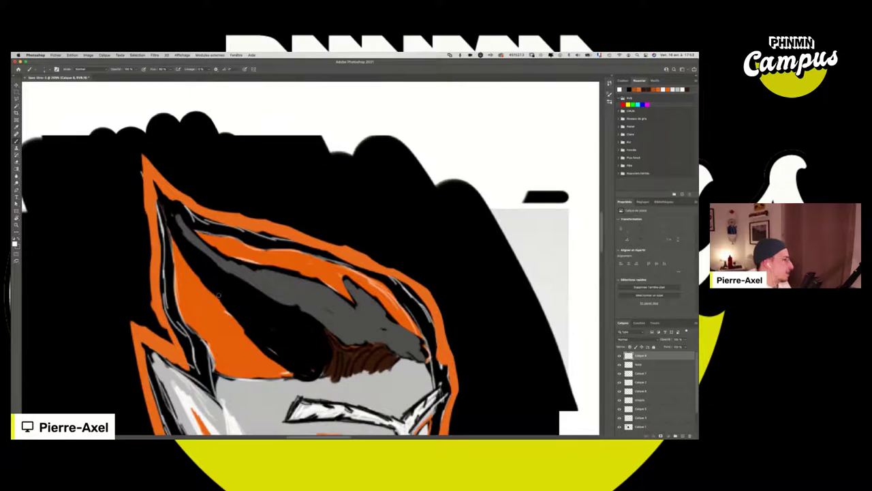
Step: Paint short angled white strokes on the black hair strand, bending upward into the dark grey strand
drag(223, 290, 248, 267)
key(super+z)
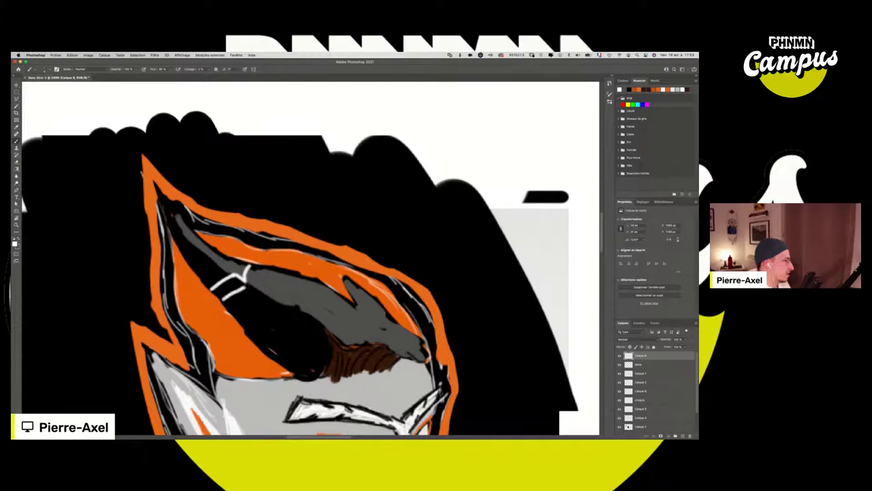
key(super+z)
mouse_move(226, 301)
mouse_down()
mouse_move(263, 290)
mouse_move(267, 270)
mouse_up()
mouse_move(235, 314)
mouse_down()
mouse_move(276, 299)
mouse_move(287, 266)
mouse_up()
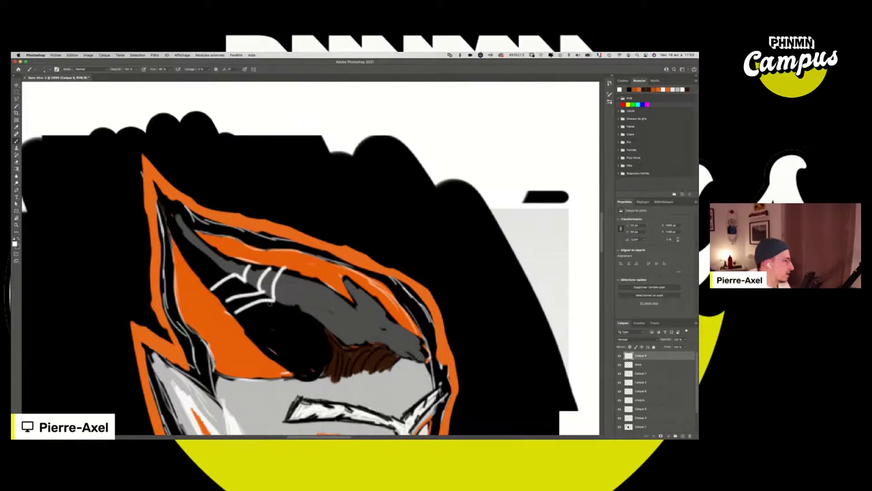
Step: Undo the angled white strokes on the black and dark grey hair strands
key(super+z)
key(super+z)
key(super+z)
key(super+z)
key(super+z)
key(super+z)
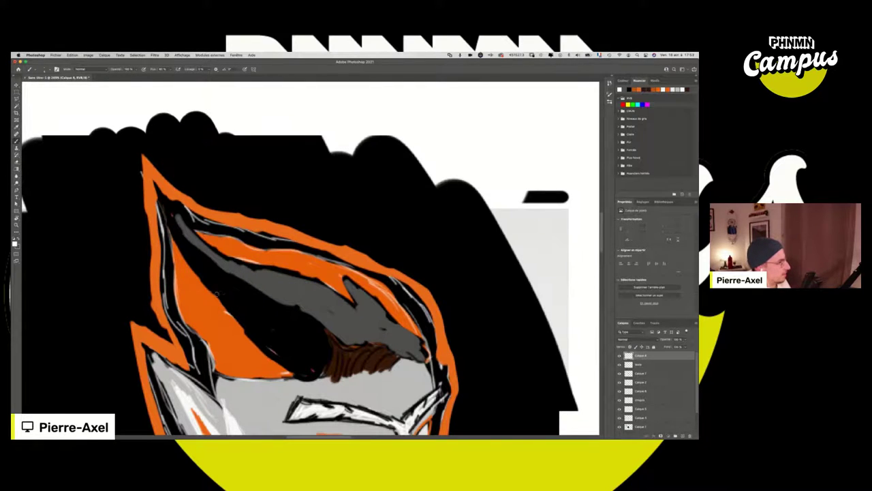
Step: Try short curved white highlight strokes across the upper black hair strand, and undo them
drag(218, 292, 255, 262)
key(super+z)
key(super+z)
key(super+z)
mouse_move(214, 290)
mouse_down()
mouse_move(246, 284)
mouse_move(245, 264)
mouse_move(265, 295)
mouse_move(267, 272)
mouse_move(275, 299)
mouse_up()
key(super+z)
key(super+z)
key(super+z)
key(super+z)
key(super+z)
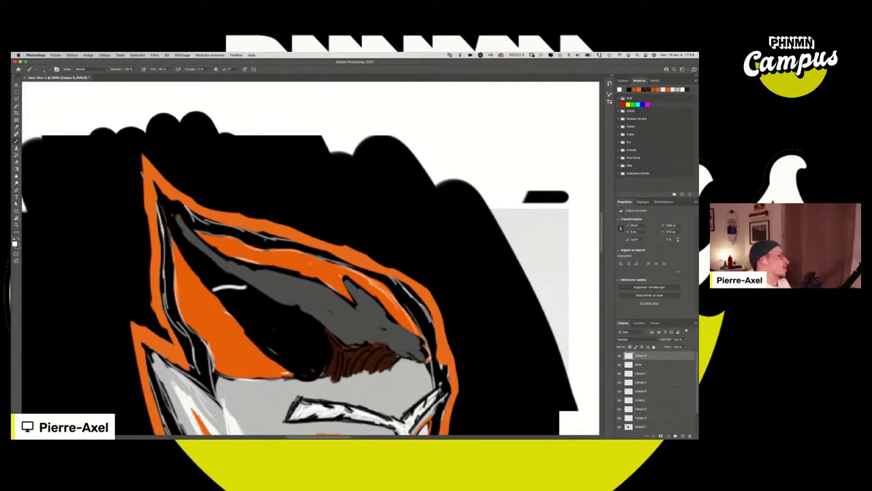
key(ctrl+z)
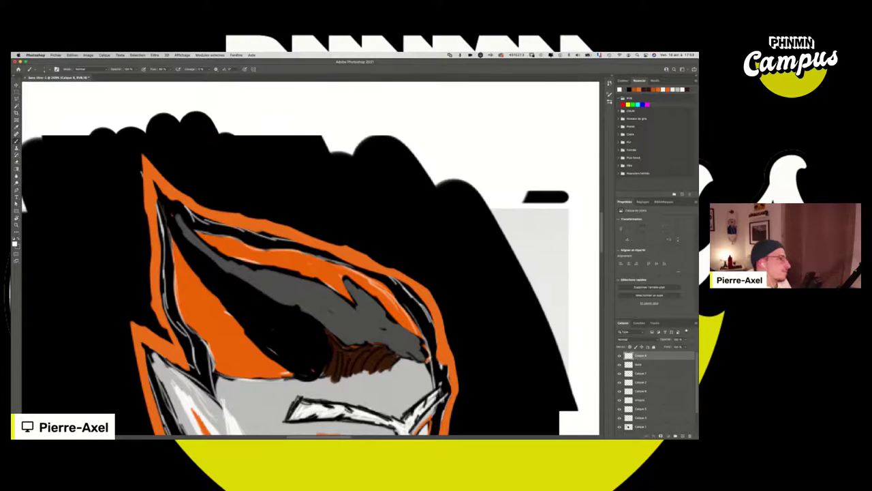
Step: Paint four short parallel white strokes on the rounded lower end of the black hair area above the eyebrow
scroll(284, 197, down, 5)
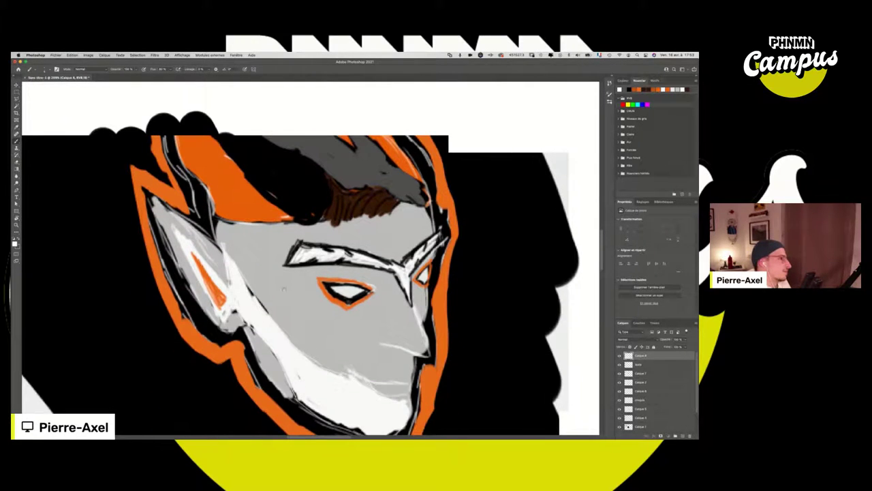
scroll(284, 290, up, 3)
mouse_move(296, 291)
mouse_down()
mouse_move(290, 267)
mouse_move(298, 290)
mouse_move(284, 283)
mouse_move(302, 258)
mouse_up()
key(ctrl+z)
drag(289, 292, 308, 260)
drag(298, 296, 313, 270)
drag(305, 298, 318, 280)
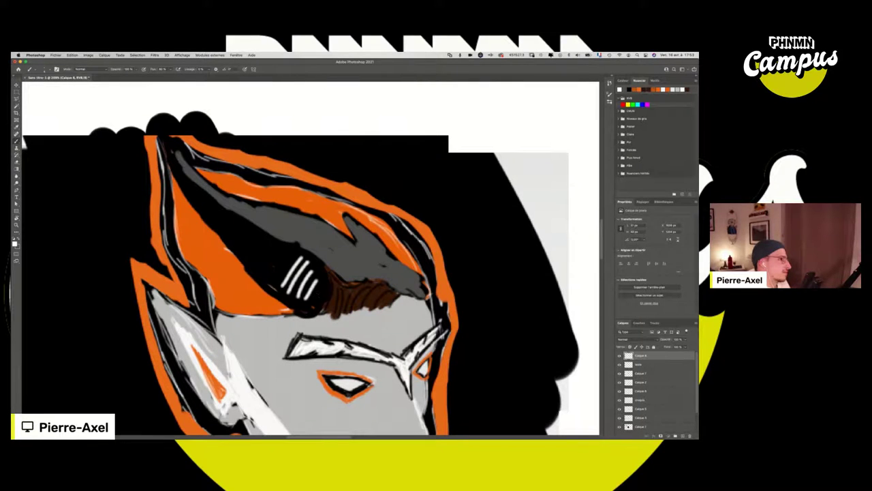
scroll(312, 273, up, 3)
scroll(308, 225, down, 5)
scroll(301, 271, down, 3)
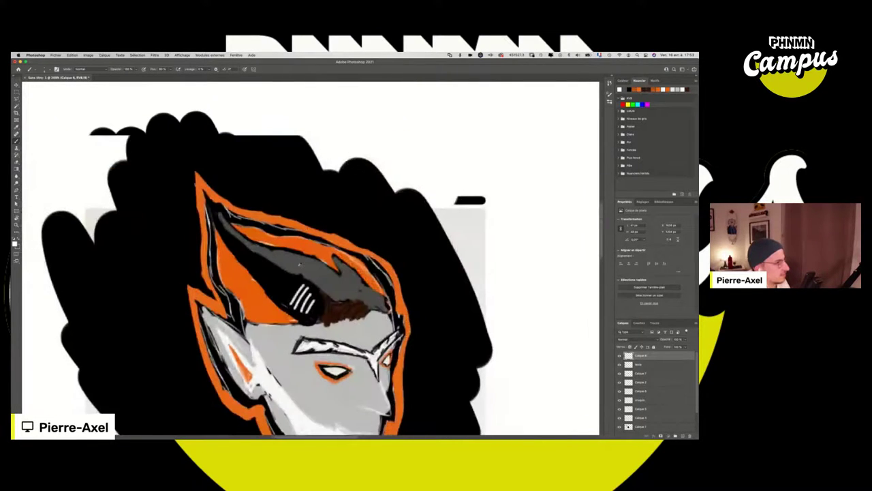
Step: Undo the four white strokes on the lower end of the black hair area
key(super+z)
key(super+z)
key(super+z)
key(super+z)
scroll(315, 324, up, 3)
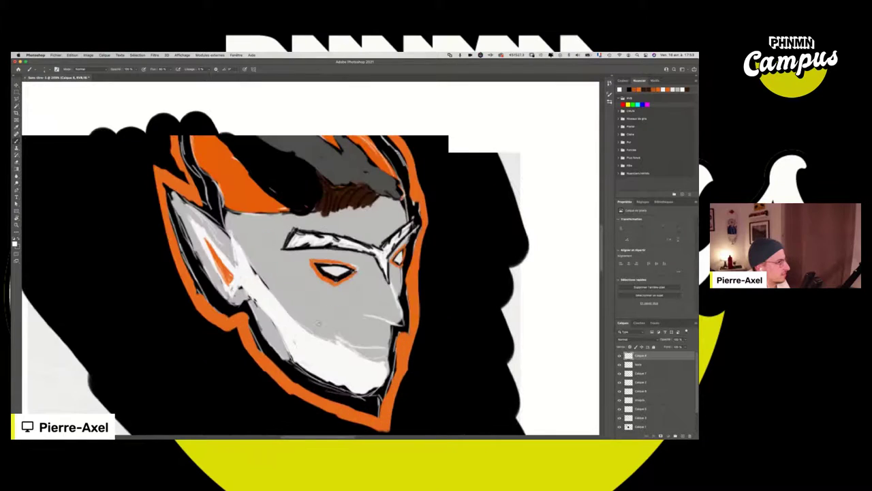
Step: Paint four short curved white strokes on the forehead just below the brown hair
drag(345, 222, 357, 242)
drag(353, 217, 364, 243)
mouse_move(362, 216)
mouse_down()
mouse_move(370, 241)
mouse_move(379, 239)
mouse_up()
scroll(386, 221, up, 2)
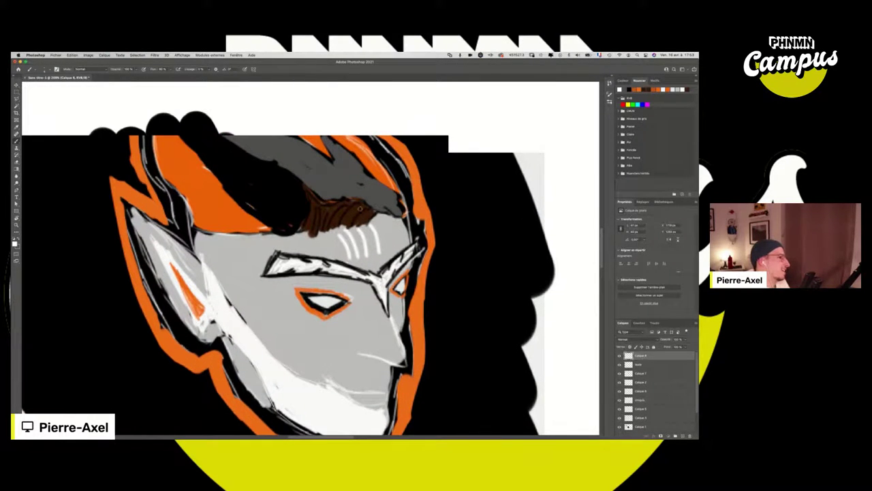
Step: Undo the white strokes on the forehead below the brown hair
key(super+z)
key(super+z)
key(super+z)
key(super+z)
key(super+z)
key(super+z)
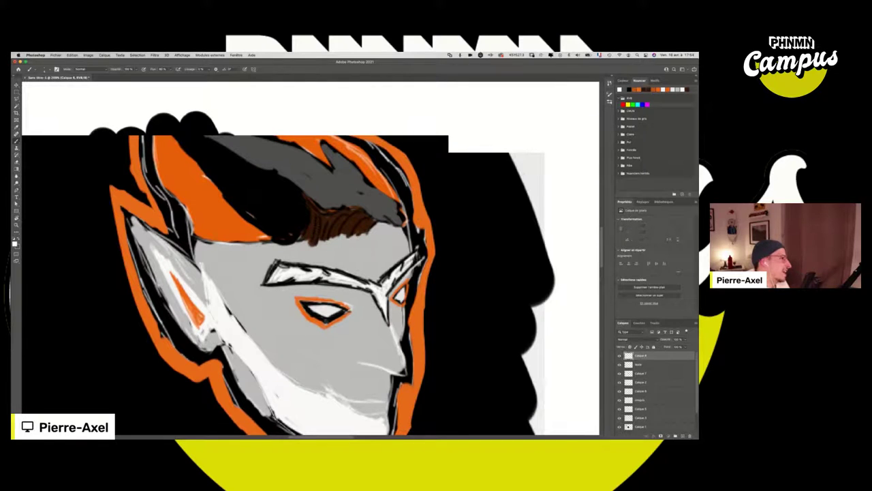
Step: Paint four short vertical white strokes across the hairline beside the ear, where the orange hair meets the grey skin
drag(214, 230, 222, 253)
drag(224, 227, 231, 253)
scroll(243, 199, down, 5)
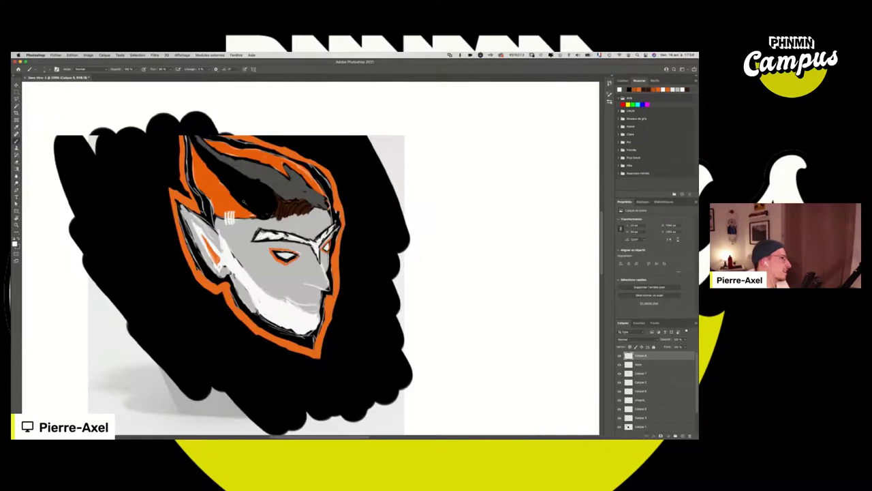
drag(244, 201, 246, 221)
drag(198, 235, 263, 236)
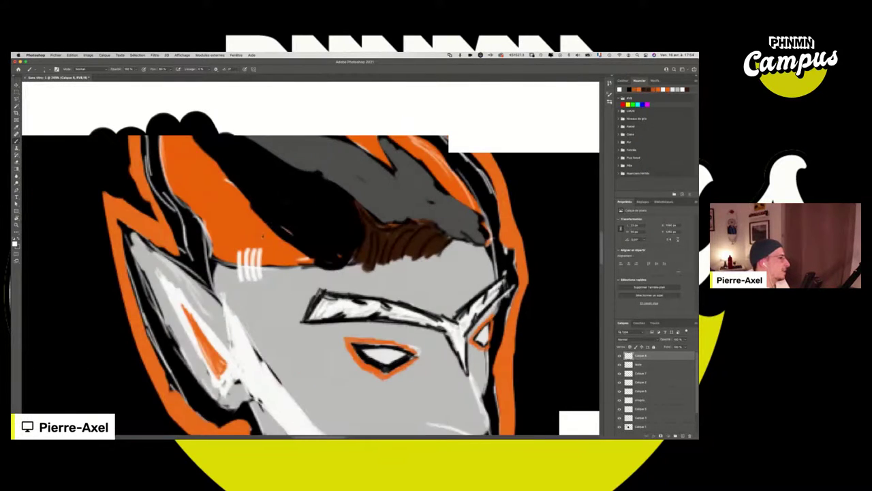
scroll(263, 236, down, 5)
scroll(264, 228, up, 5)
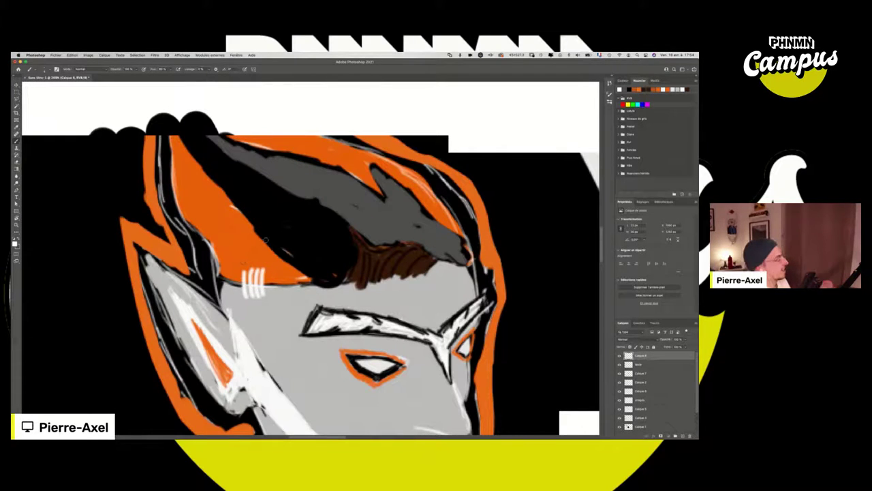
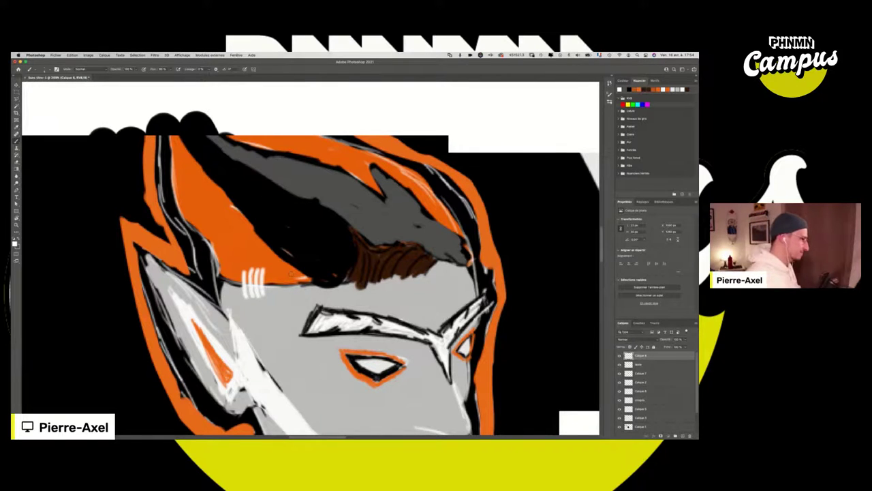
Step: Add a new empty layer directly above the black backdrop layer and clear the white test stroke beside the ear
scroll(456, 387, down, 5)
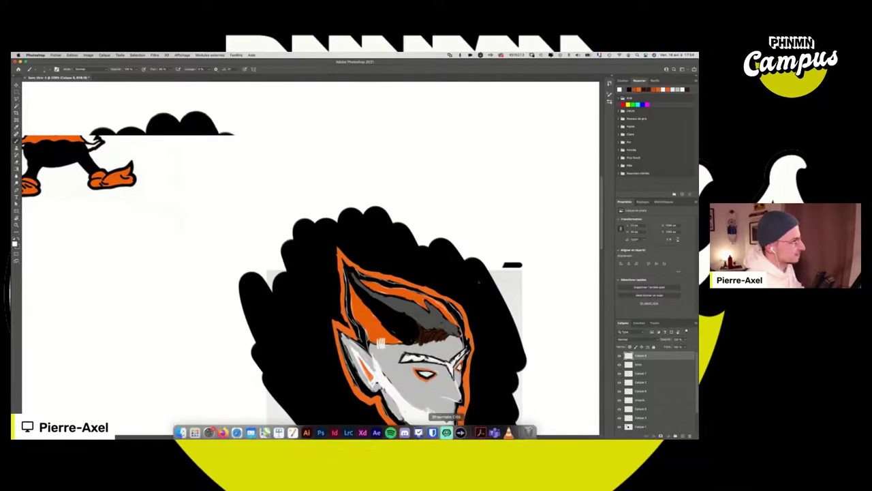
scroll(497, 263, down, 3)
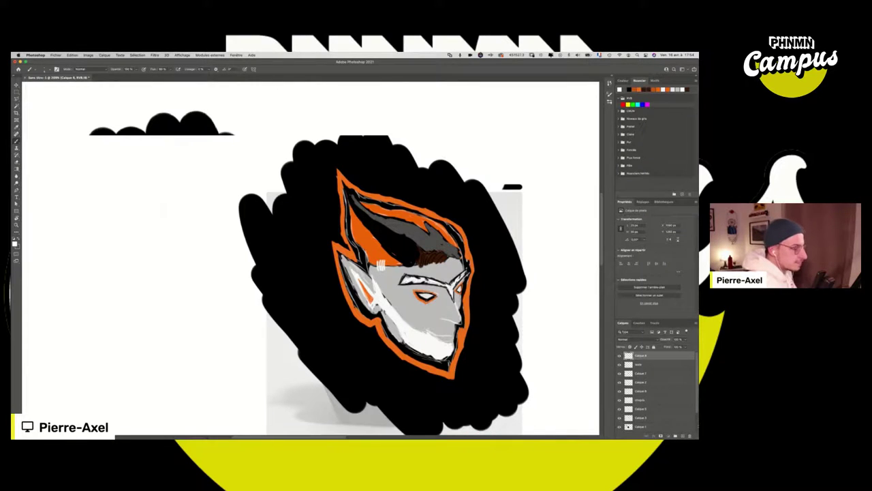
scroll(683, 380, down, 3)
scroll(677, 426, down, 2)
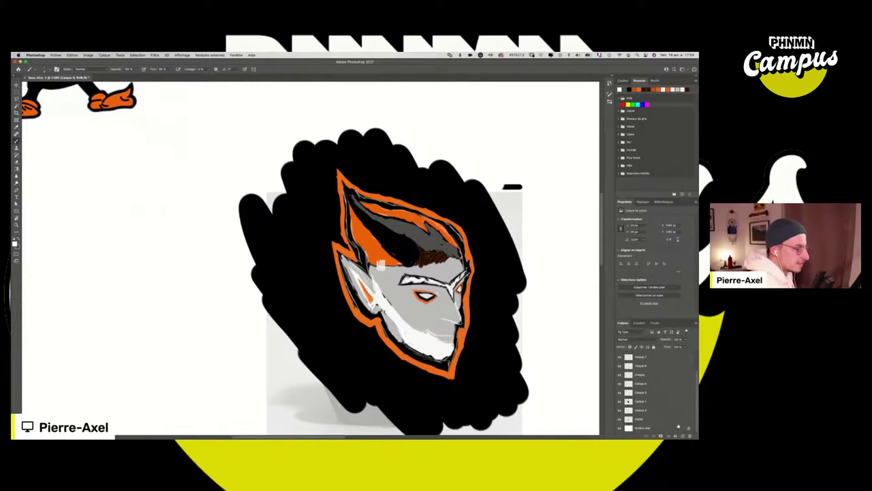
click(682, 436)
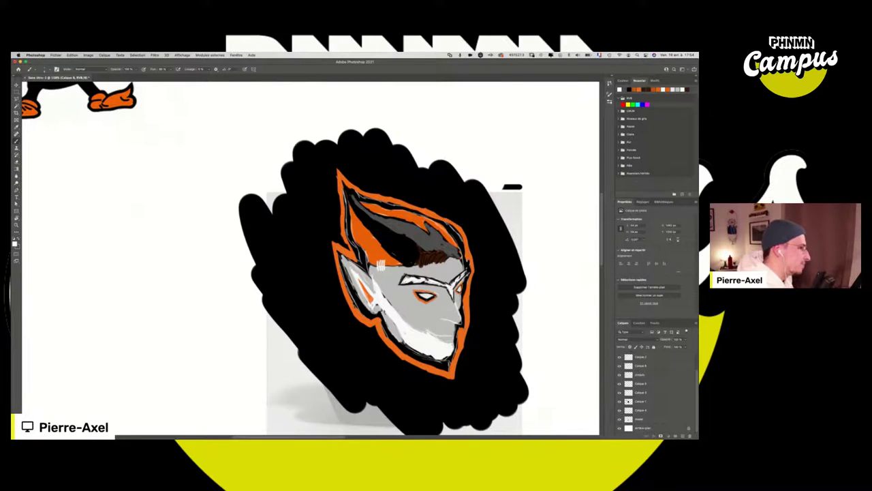
key(x)
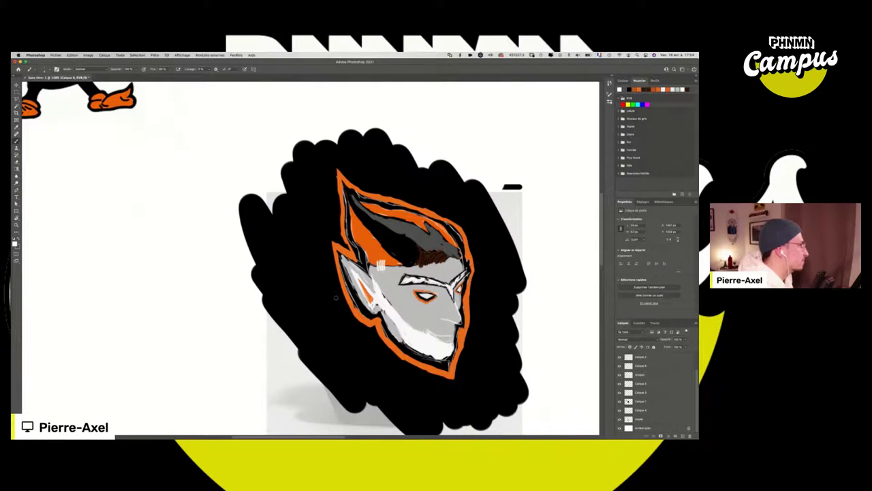
drag(650, 427, 643, 401)
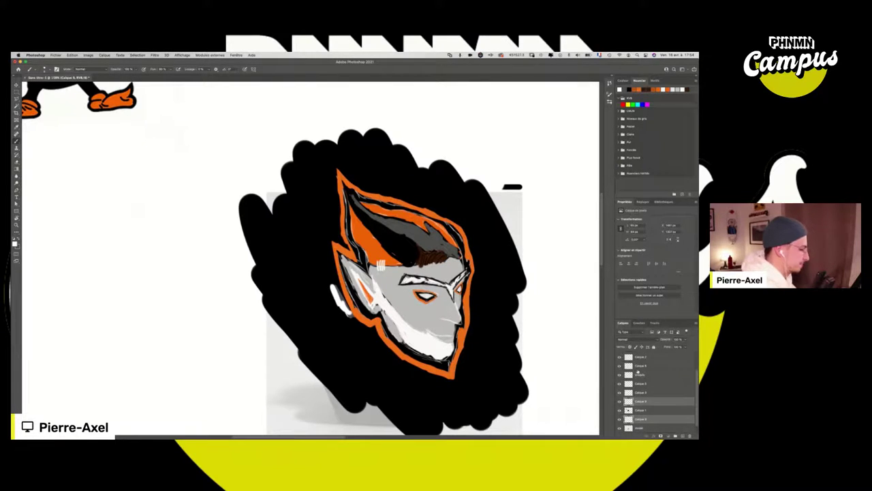
click(683, 436)
click(661, 410)
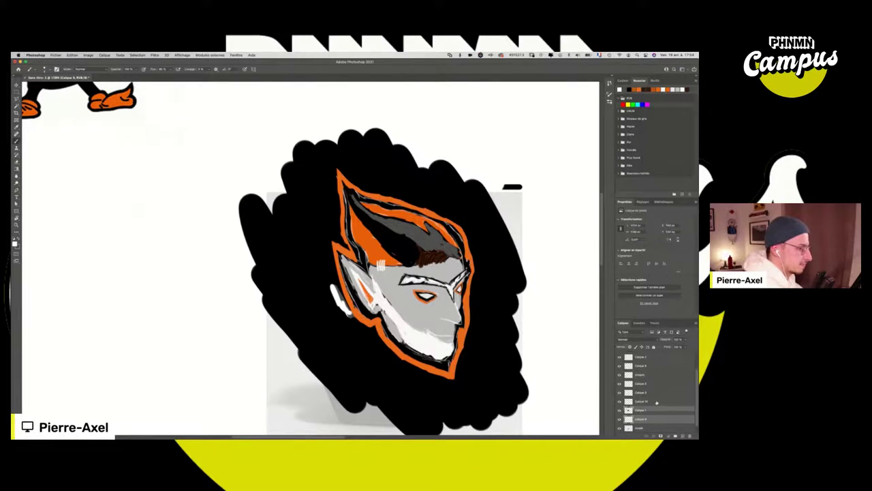
key(Delete)
Step: Try a white contour stroke along the outer edge of the ear's orange outline, and undo it
drag(357, 321, 332, 274)
key(super+z)
drag(355, 318, 332, 277)
drag(344, 293, 335, 263)
key(super+z)
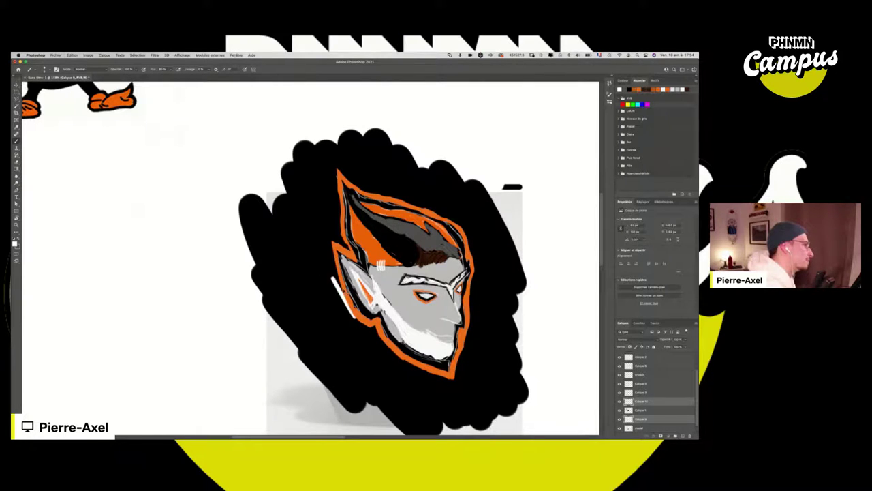
key(super+z)
Step: Trace a white contour outside the orange outline along the ear and down the start of the jaw
drag(356, 318, 331, 241)
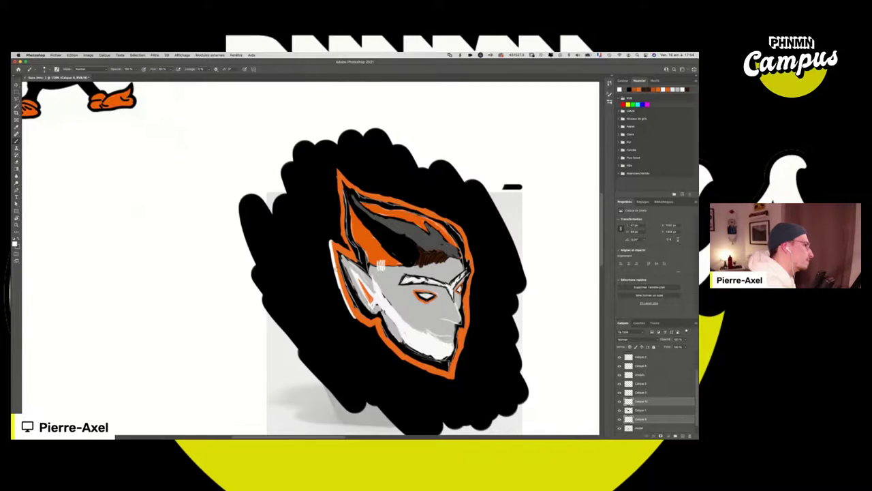
drag(346, 301, 416, 367)
drag(406, 363, 425, 370)
key(super+z)
key(super+z)
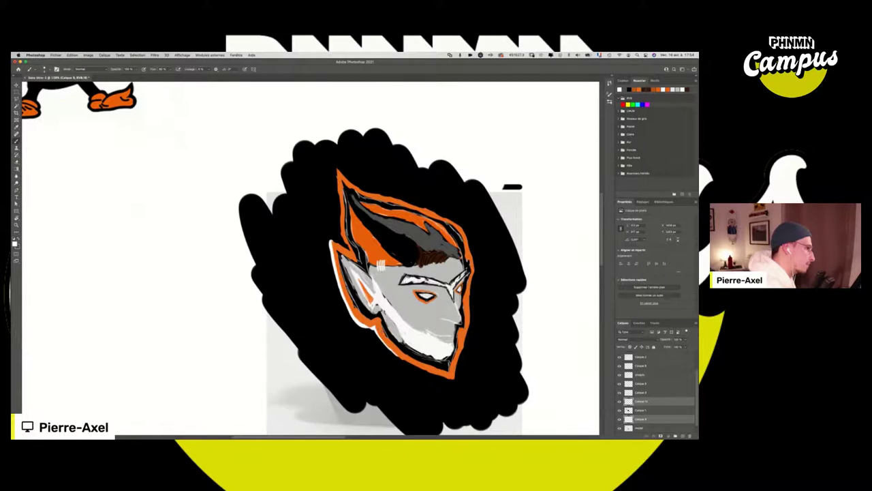
Step: Continue the white contour along the lower jaw, around the chin tip and up towards the nose
mouse_move(378, 330)
mouse_down()
mouse_move(399, 359)
mouse_move(454, 381)
mouse_move(469, 323)
mouse_up()
key(super+z)
drag(456, 387, 476, 254)
key(super+z)
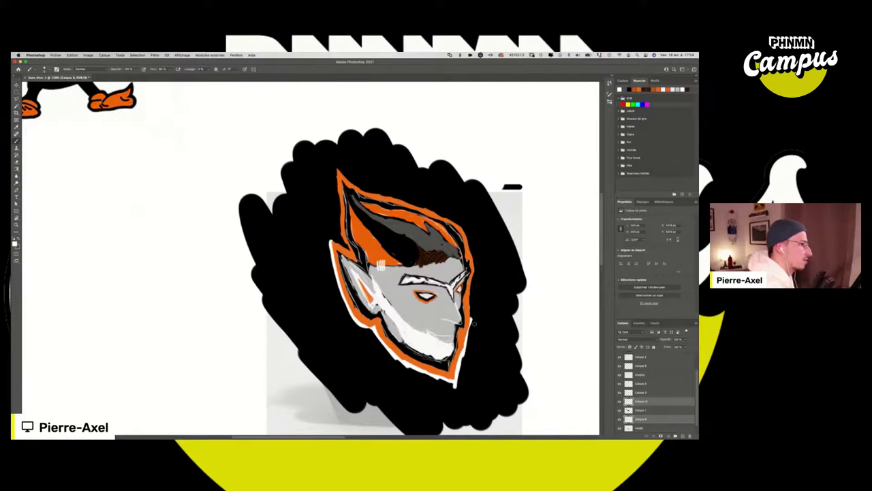
Step: Extend the white contour up the front of the face and around the hair to its pointed tip and the ear
drag(470, 326, 470, 266)
key(super+z)
mouse_move(473, 331)
mouse_down()
mouse_move(475, 261)
mouse_move(466, 227)
mouse_move(442, 209)
mouse_up()
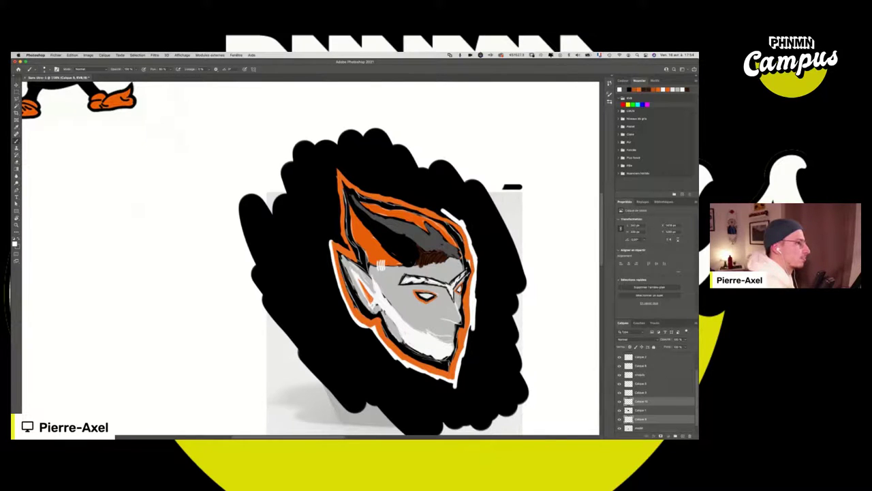
mouse_move(346, 246)
mouse_down()
mouse_move(326, 234)
mouse_move(340, 218)
mouse_move(343, 168)
mouse_move(361, 186)
mouse_move(435, 207)
mouse_move(409, 197)
mouse_move(453, 221)
mouse_up()
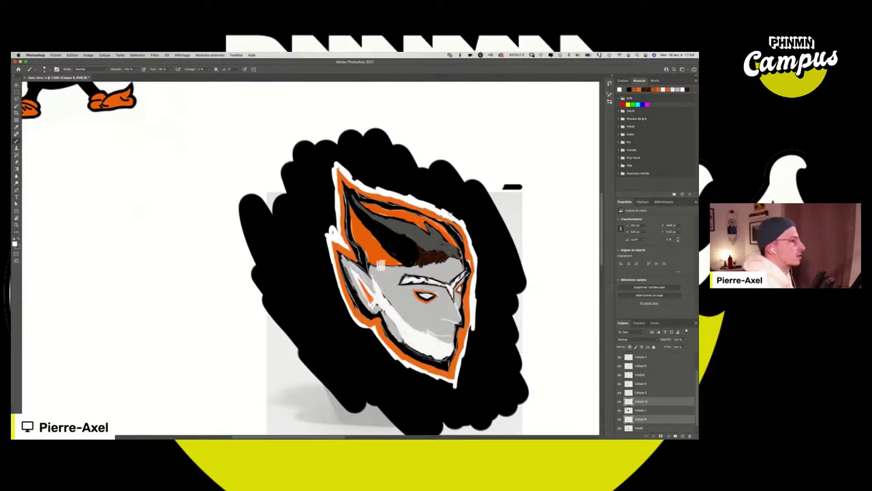
Step: Erase the ragged outer edge of the white contour around the hair and its pointed tip
key(e)
drag(335, 210, 334, 172)
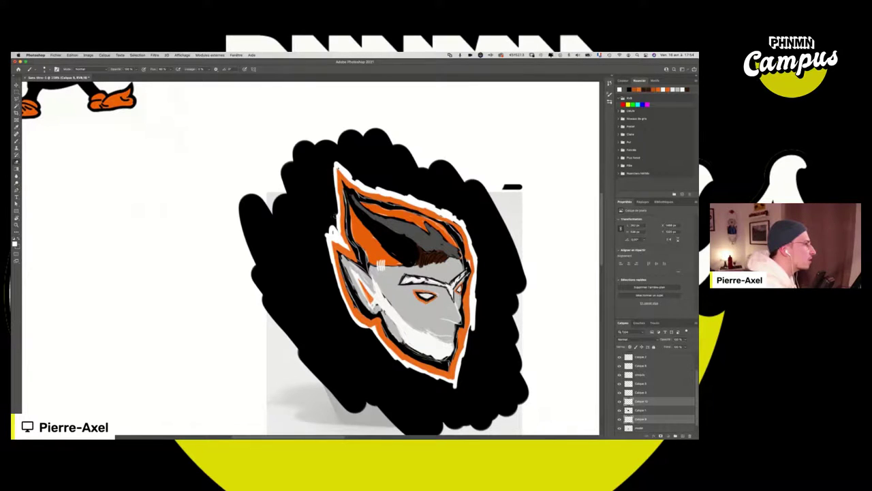
mouse_move(334, 217)
mouse_down()
mouse_move(333, 225)
mouse_move(333, 177)
mouse_up()
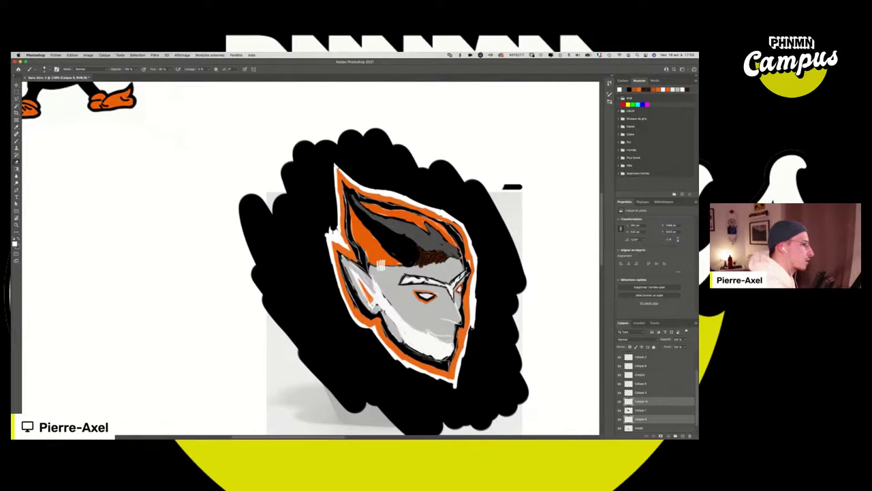
Step: Erase the excess white contour along the front of the face, from the brow down to the chin
key(b)
mouse_move(473, 327)
mouse_down()
mouse_move(470, 336)
mouse_move(481, 313)
mouse_up()
key(b)
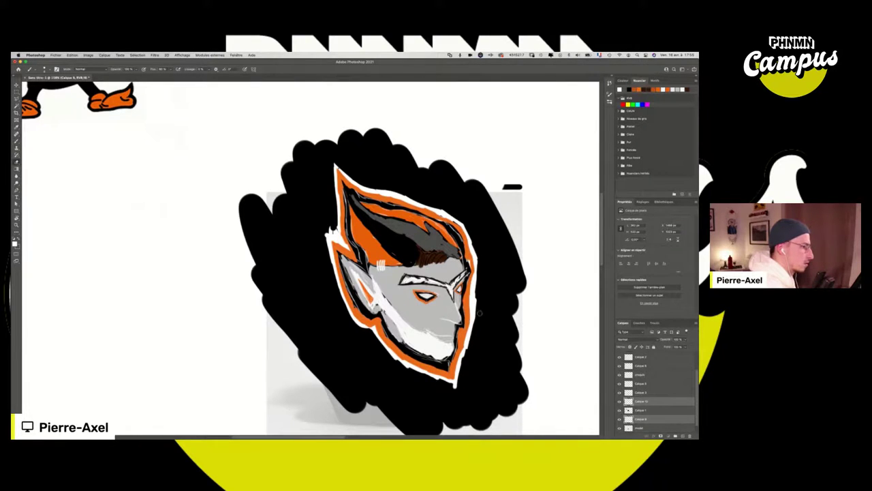
drag(471, 358, 480, 285)
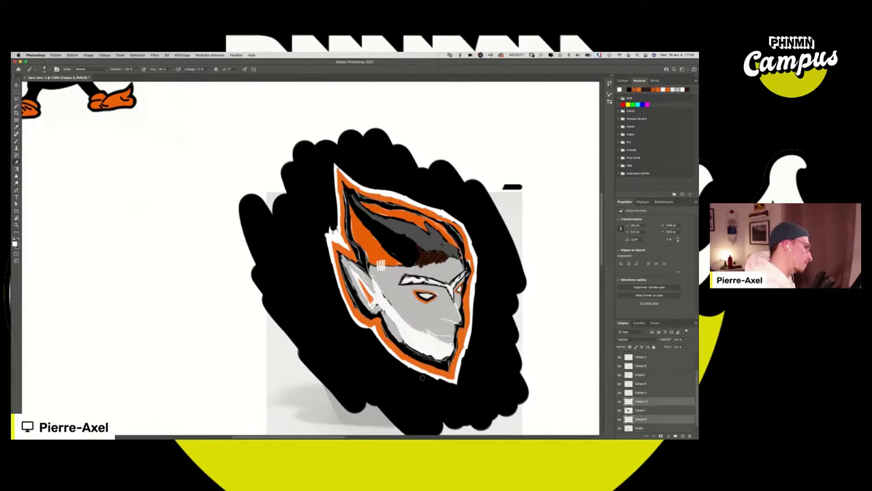
Step: Trim the white contour around the chin tip and clean its stray ends at the ear tip and below the ear
drag(423, 376, 448, 382)
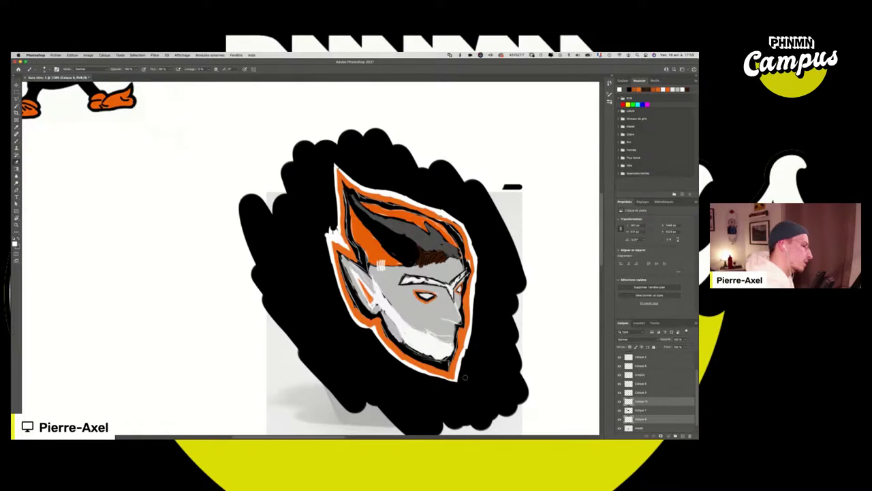
drag(460, 384, 471, 341)
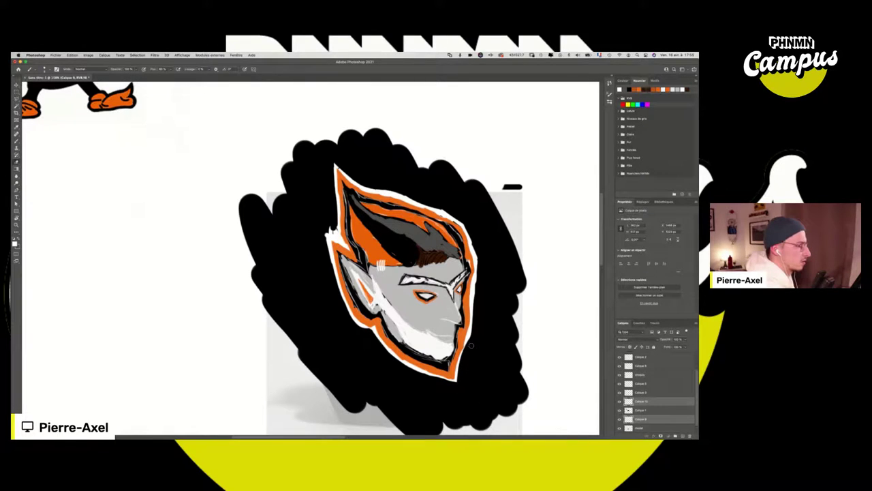
key(super+z)
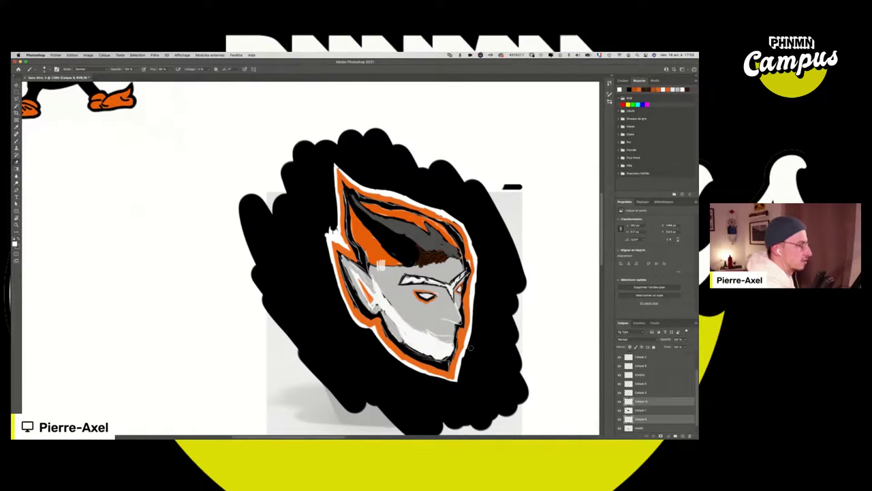
drag(323, 232, 330, 231)
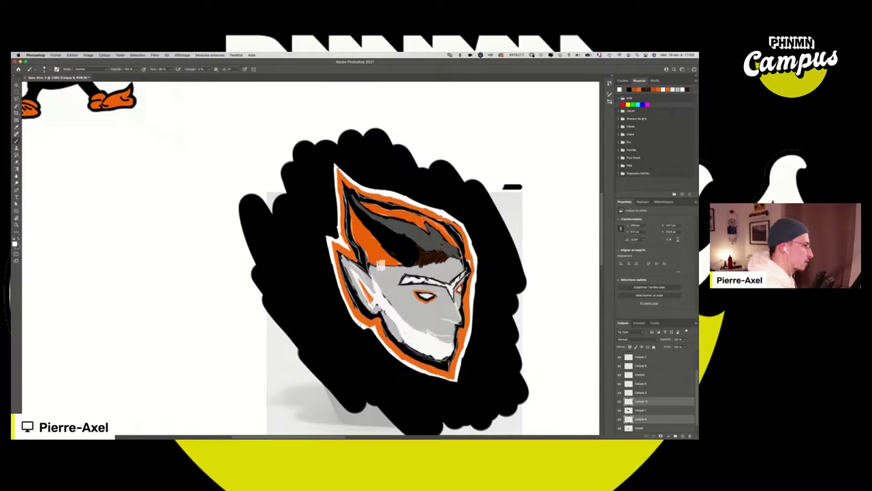
drag(354, 321, 368, 332)
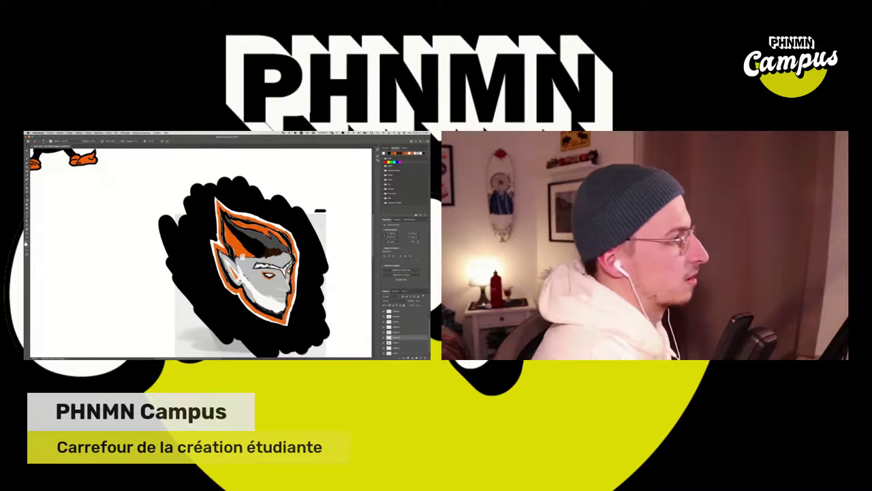
scroll(226, 257, down, 4)
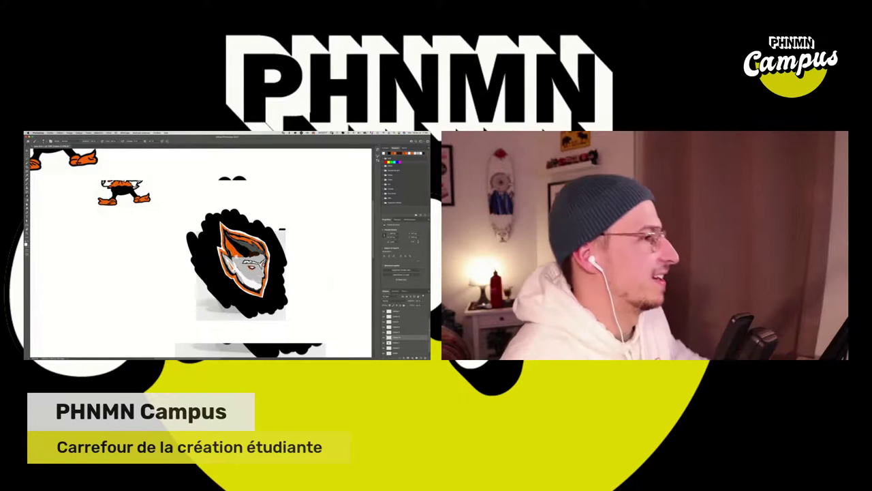
scroll(294, 288, up, 5)
scroll(295, 308, up, 2)
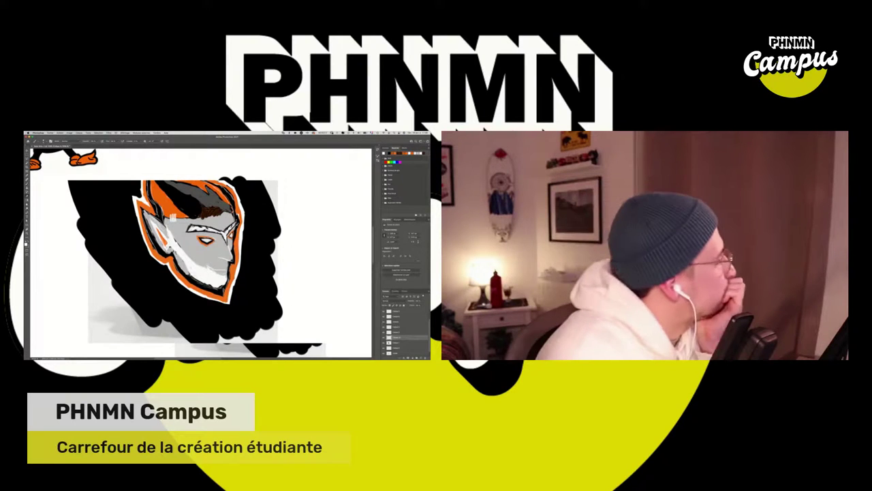
scroll(303, 247, up, 5)
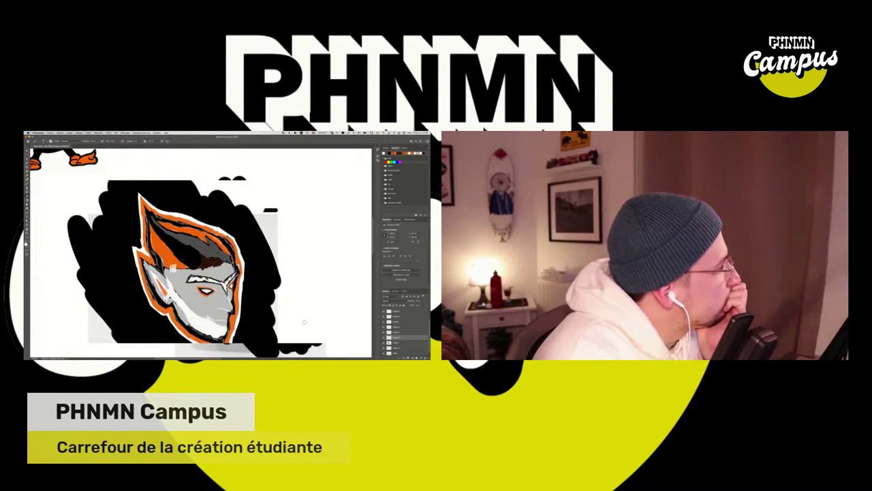
drag(296, 316, 309, 244)
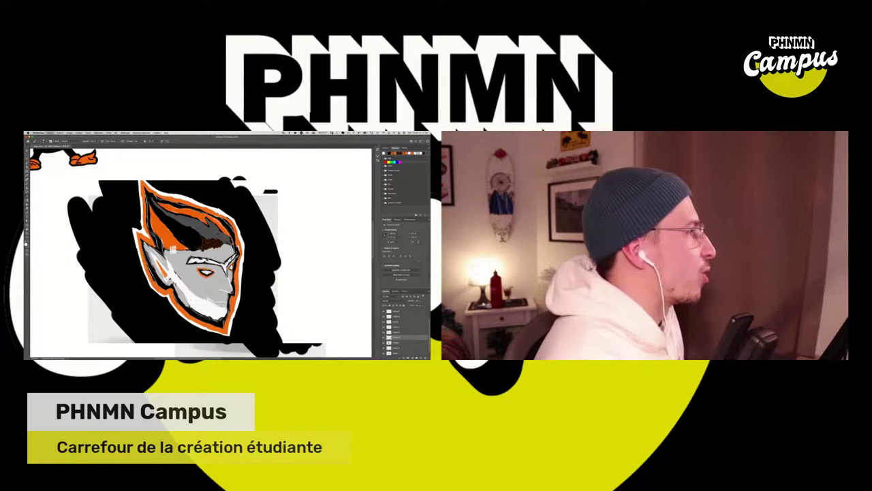
Step: Save the mascot document in Photoshop format
key(super+s)
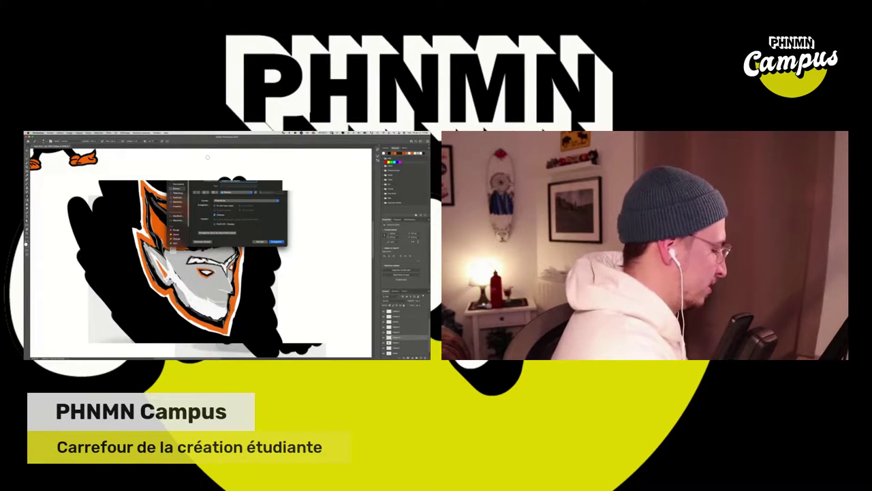
key(Return)
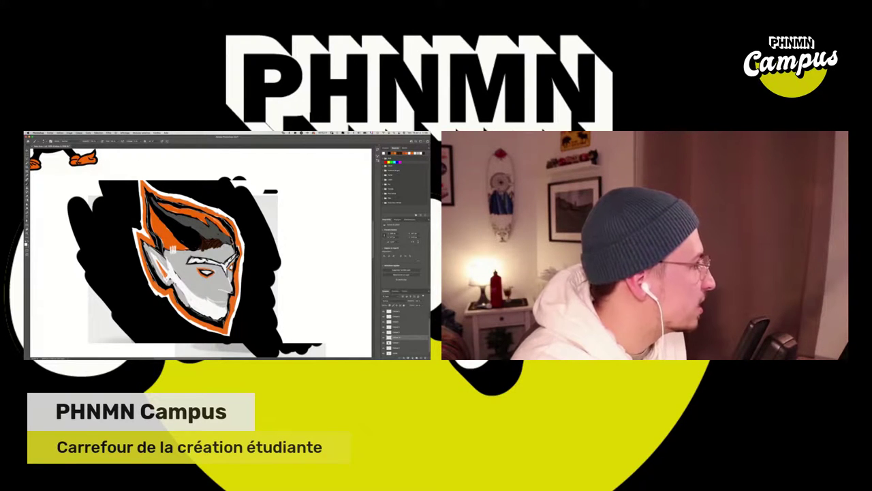
scroll(173, 250, down, 3)
scroll(170, 250, up, 4)
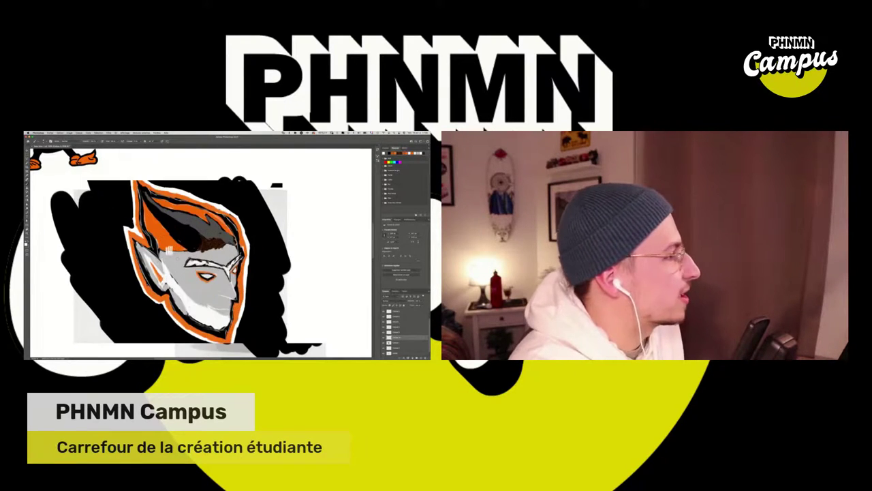
scroll(167, 271, up, 4)
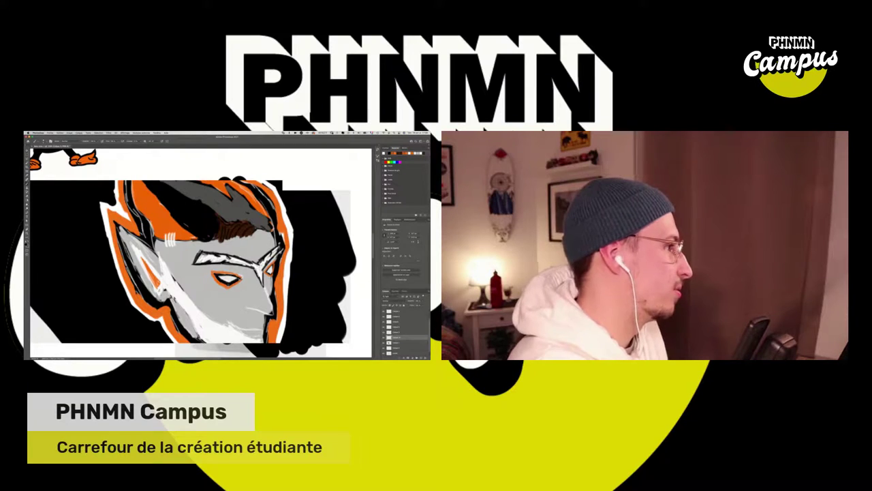
scroll(409, 315, down, 1)
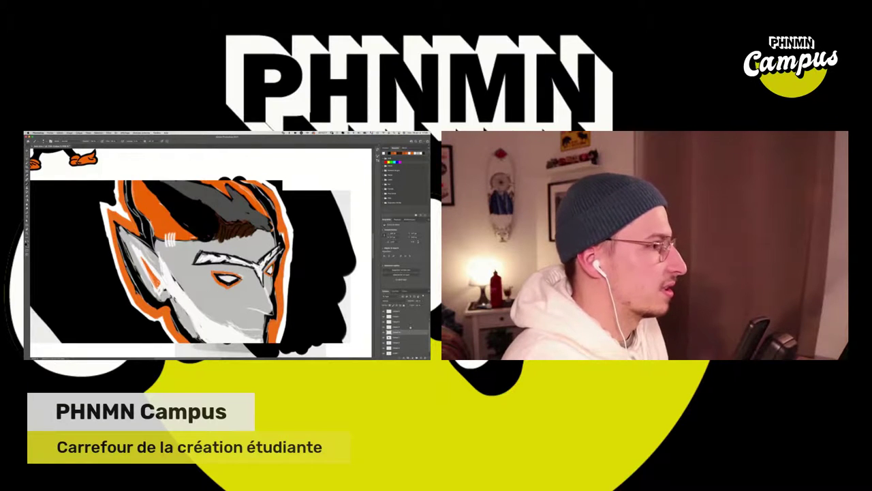